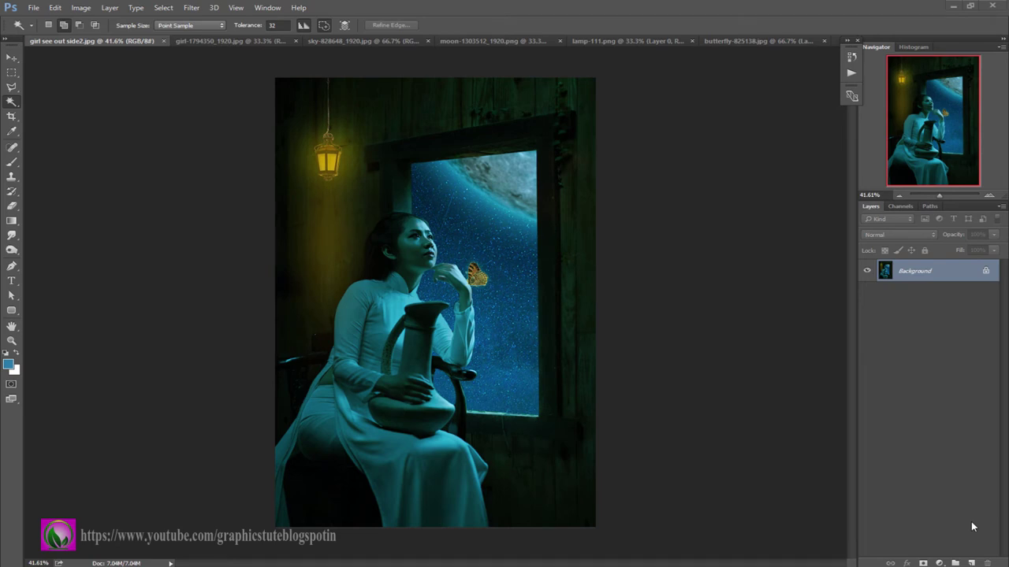
Switch from the finished moonlit composite to the original girl-1794350_1920.jpg photo
{"action": "left_click", "coordinate": [216, 42]}
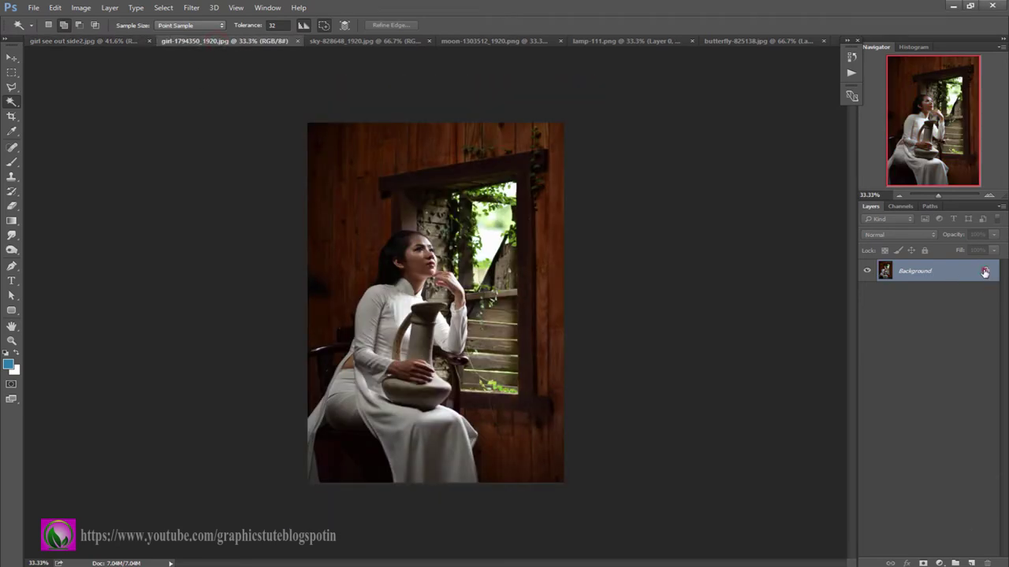
Unlock the Background into Layer 0 and zoom in on the girl and window
{"action": "left_click", "coordinate": [984, 272]}
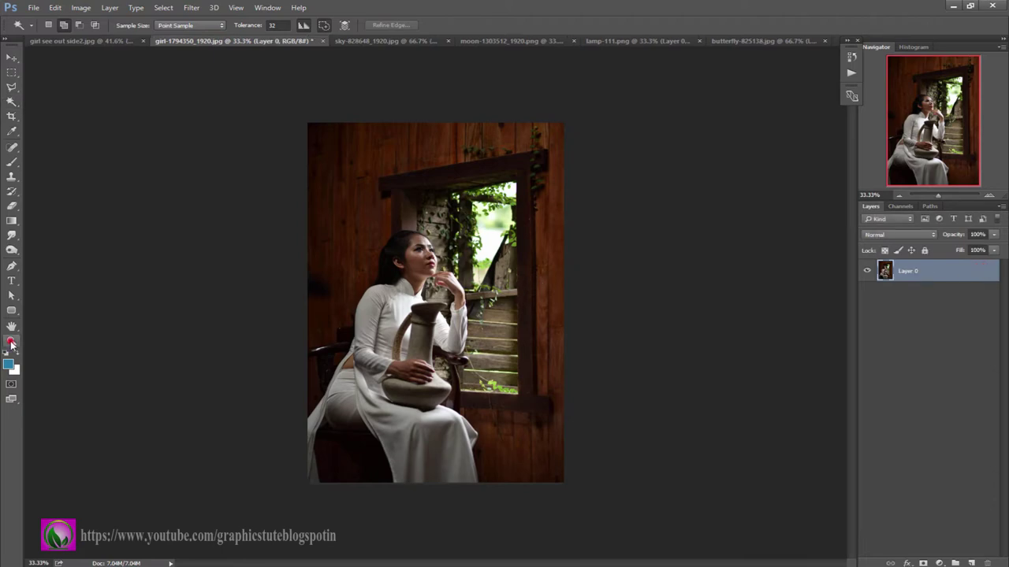
{"action": "left_click", "coordinate": [11, 340]}
{"action": "mouse_move", "coordinate": [439, 307]}
{"action": "left_mouse_down"}
{"action": "mouse_move", "coordinate": [515, 357]}
{"action": "mouse_move", "coordinate": [544, 441]}
{"action": "left_mouse_up"}
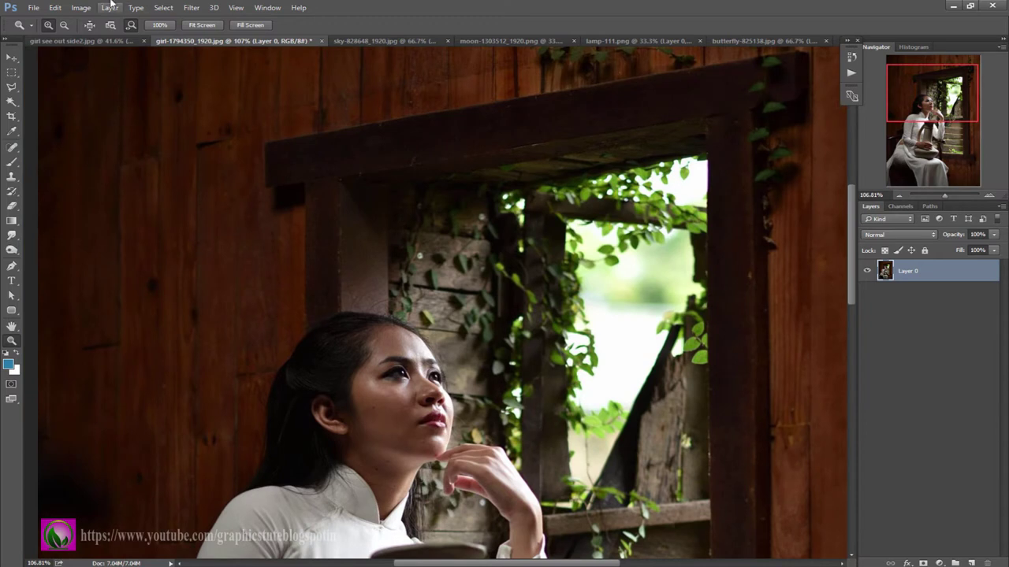
Begin a Pen path from her hair along the window's top edge and down its right side
{"action": "left_click", "coordinate": [11, 266]}
{"action": "scroll", "coordinate": [388, 279], "scroll_direction": "down", "scroll_amount": 2}
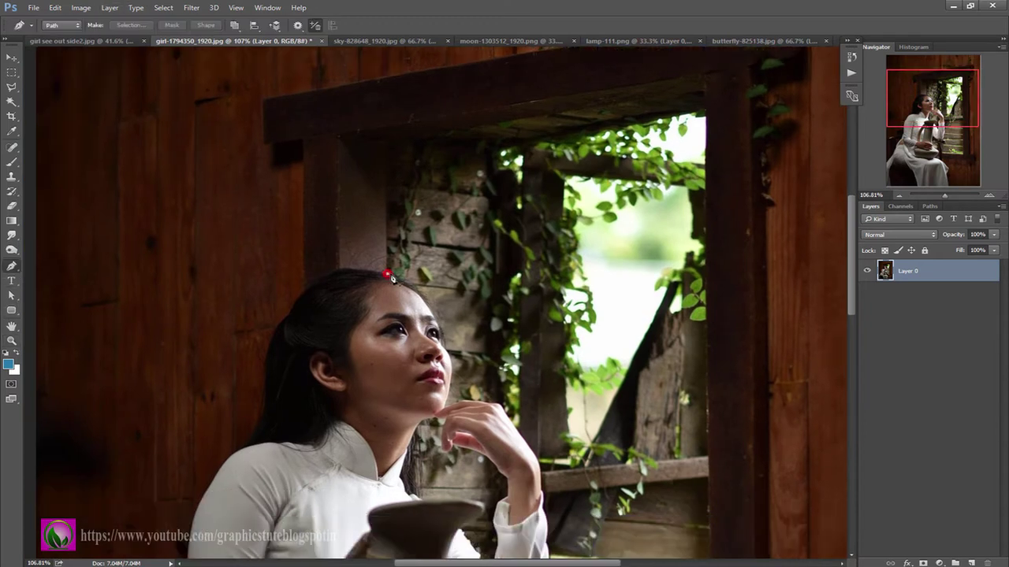
{"action": "left_click", "coordinate": [388, 275]}
{"action": "scroll", "coordinate": [499, 191], "scroll_direction": "up", "scroll_amount": 5}
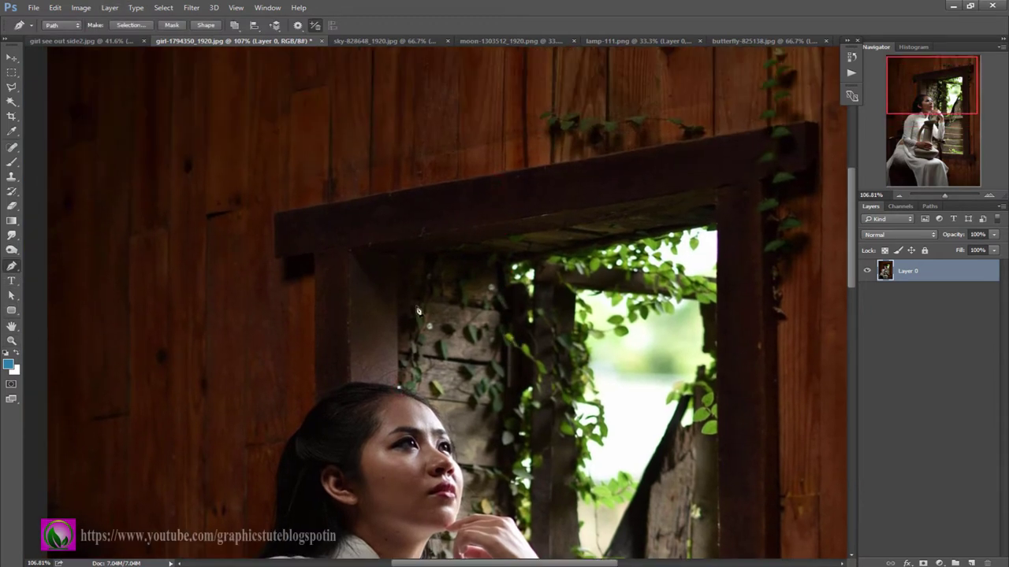
{"action": "left_click", "coordinate": [400, 267]}
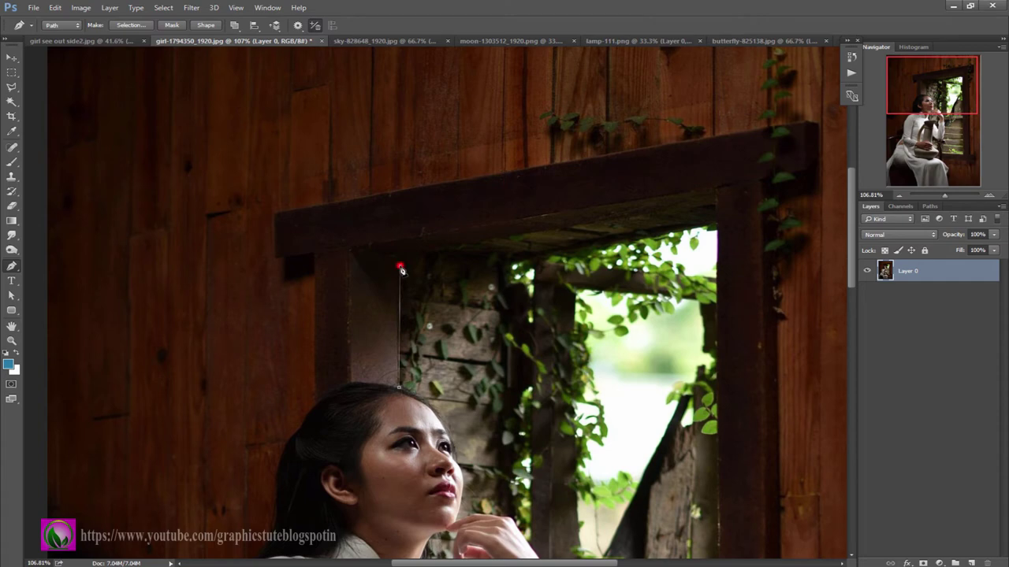
{"action": "left_click", "coordinate": [719, 230]}
{"action": "left_click_drag", "start_coordinate": [685, 353], "coordinate": [662, 179]}
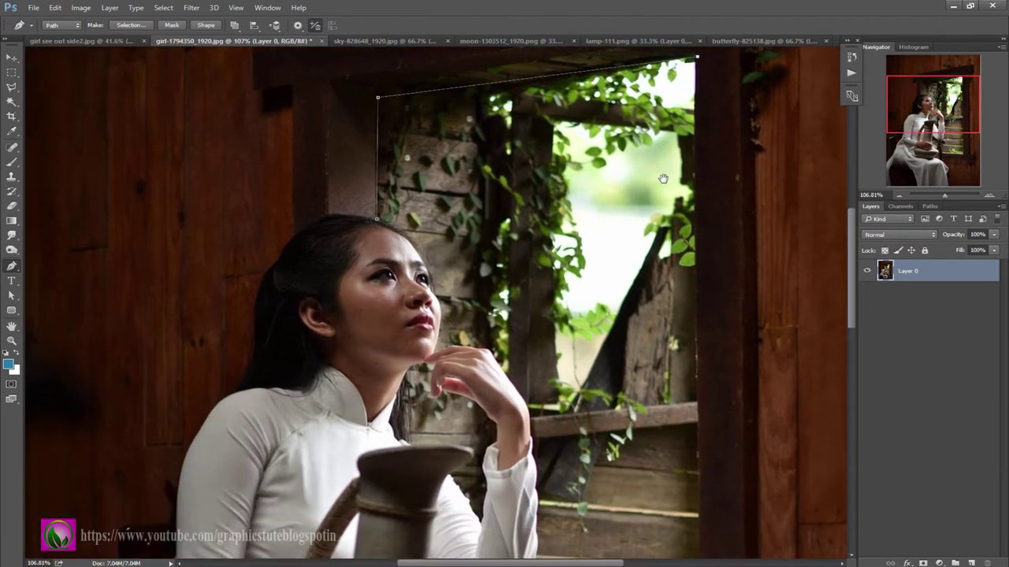
{"action": "left_click_drag", "start_coordinate": [681, 470], "coordinate": [644, 214]}
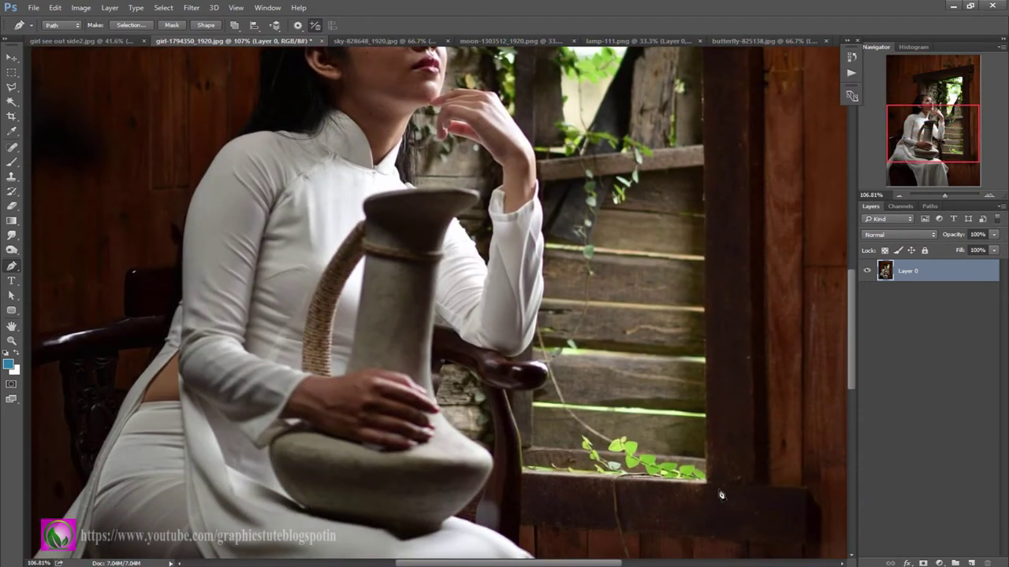
Continue the window path along her arm, hand, chin and head, undoing stray anchors
{"action": "left_click", "coordinate": [707, 479]}
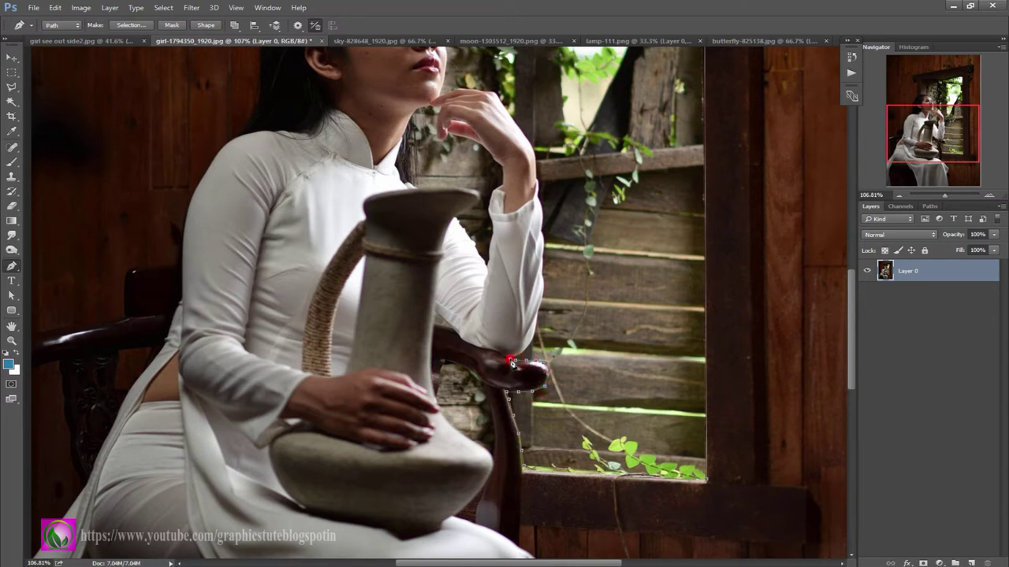
{"action": "left_click_drag", "start_coordinate": [556, 316], "coordinate": [543, 408]}
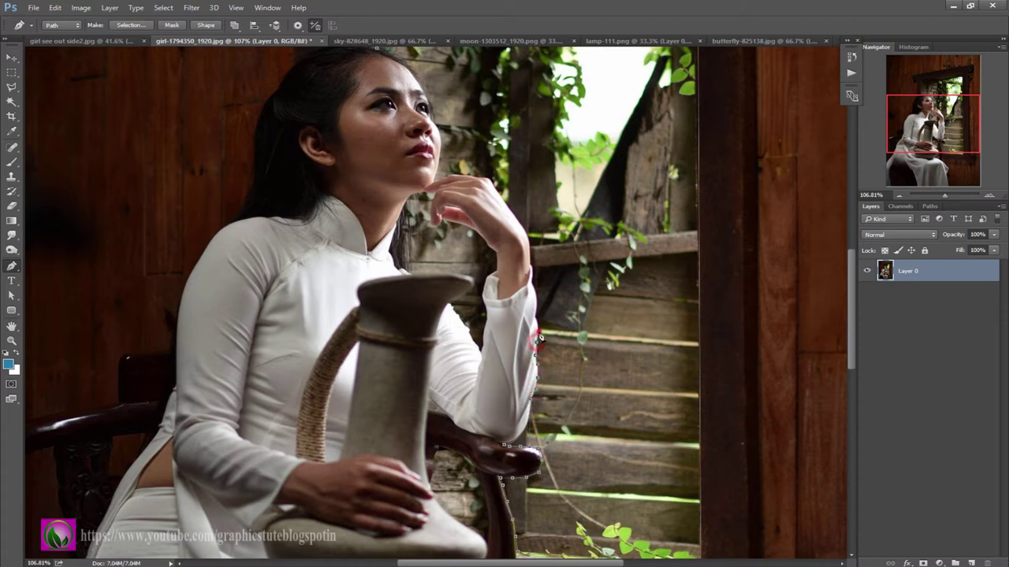
{"action": "left_click_drag", "start_coordinate": [538, 322], "coordinate": [581, 435]}
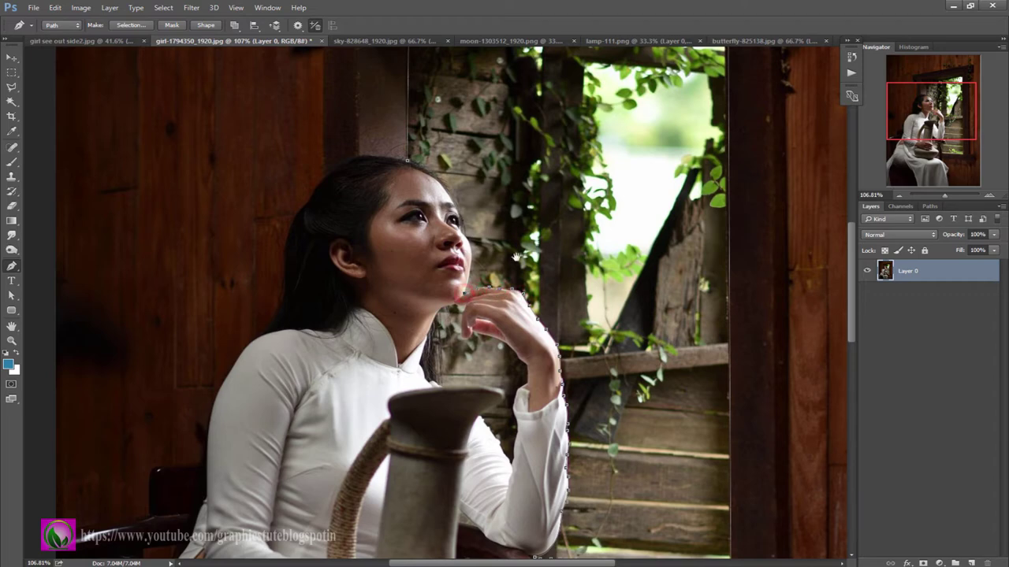
{"action": "left_click_drag", "start_coordinate": [466, 297], "coordinate": [556, 455]}
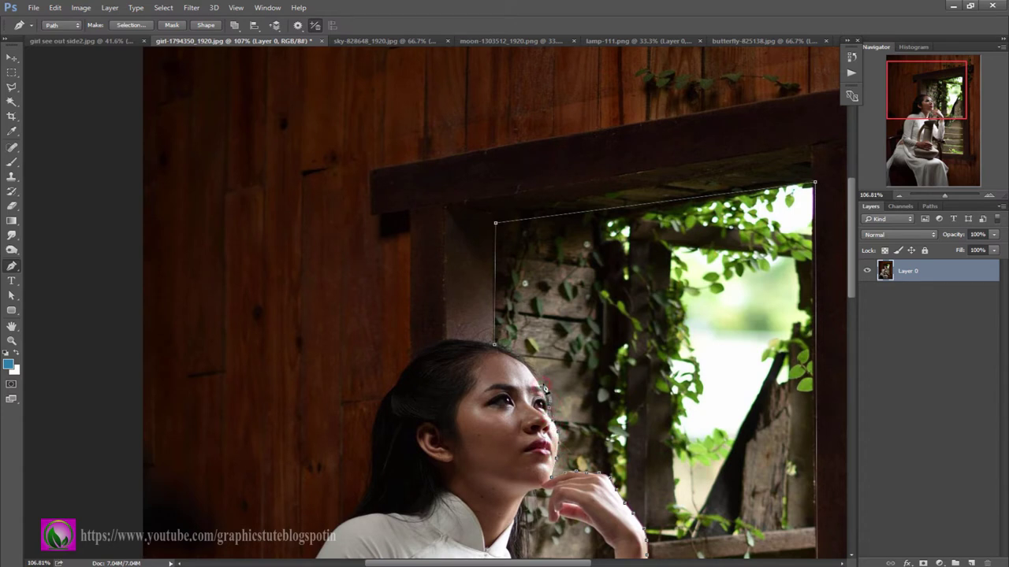
{"action": "key", "text": "ctrl+z"}
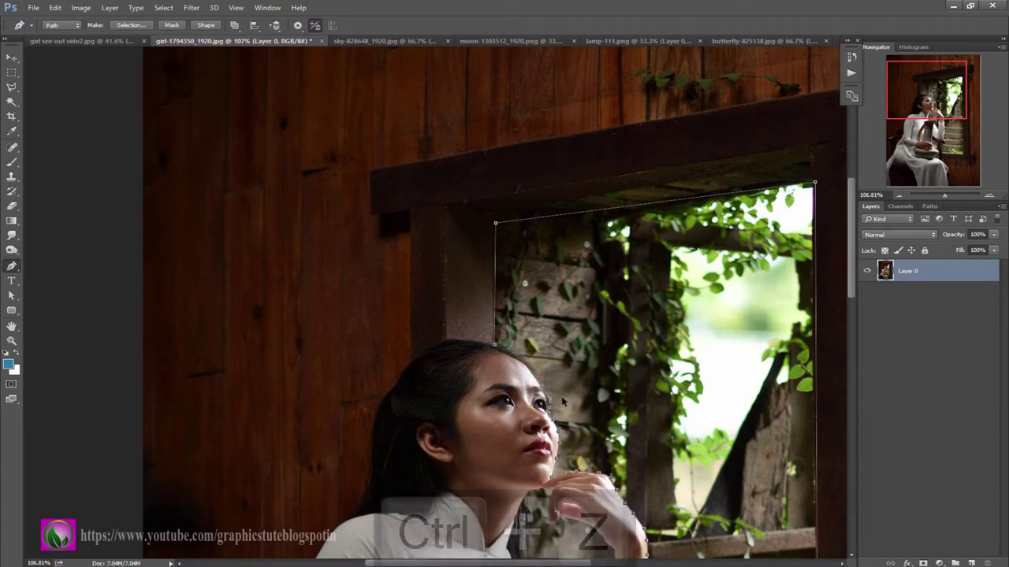
{"action": "key", "text": "ctrl+alt+z"}
{"action": "key", "text": "ctrl+alt+z"}
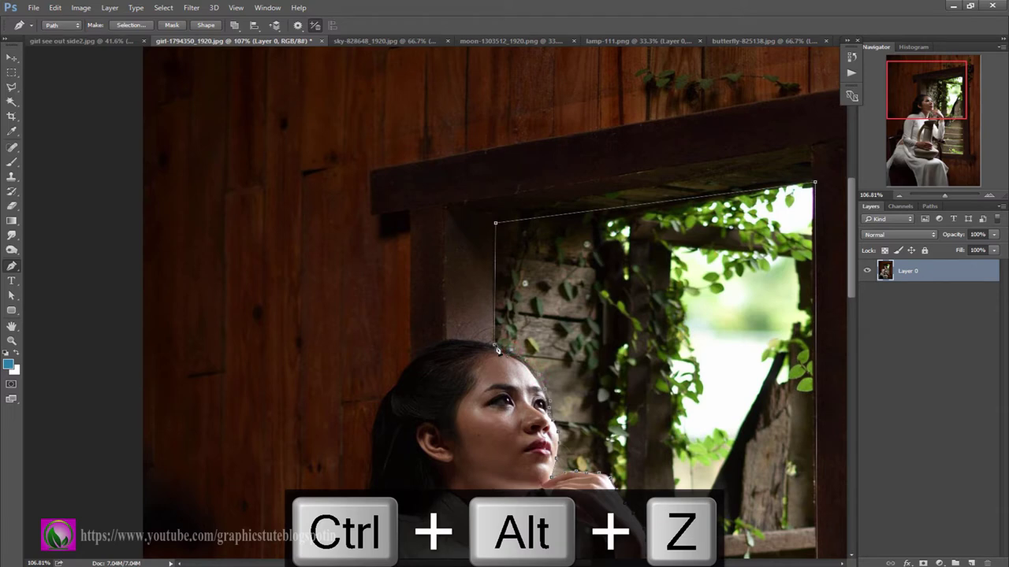
Convert the window path to a selection and make it an inverted layer mask on Layer 0
{"action": "right_click", "coordinate": [547, 342]}
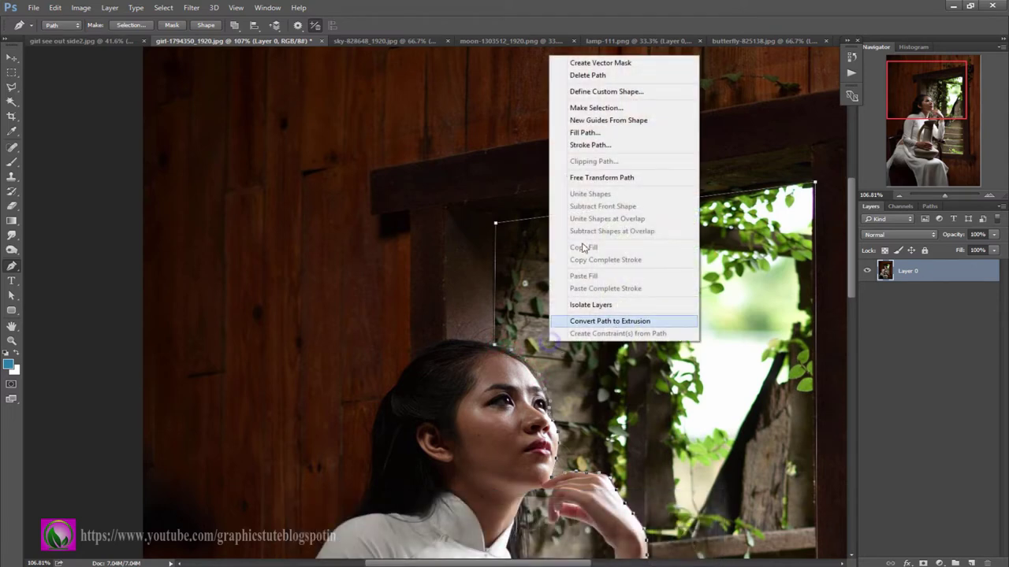
{"action": "left_click", "coordinate": [596, 107]}
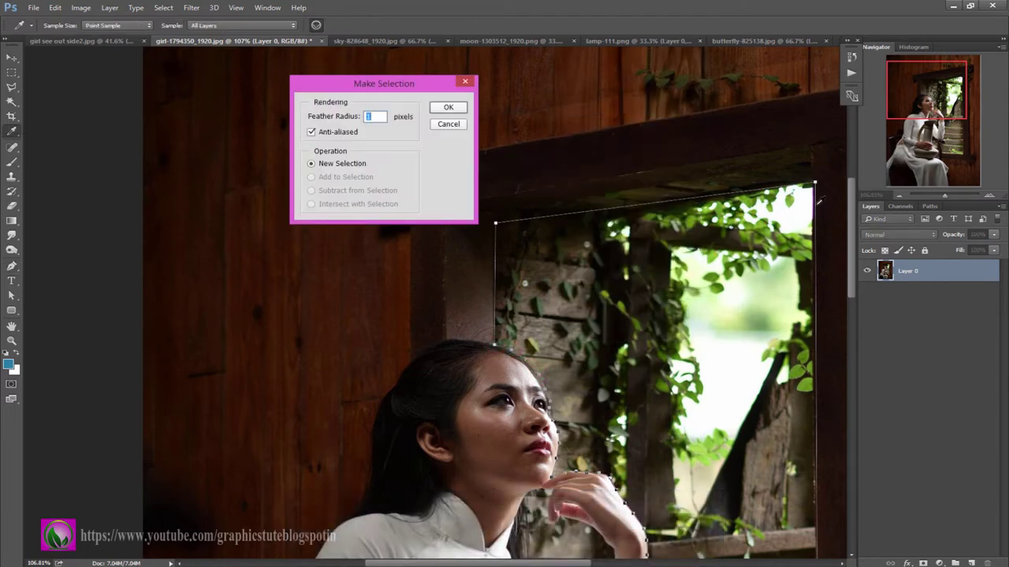
{"action": "left_click", "coordinate": [450, 108]}
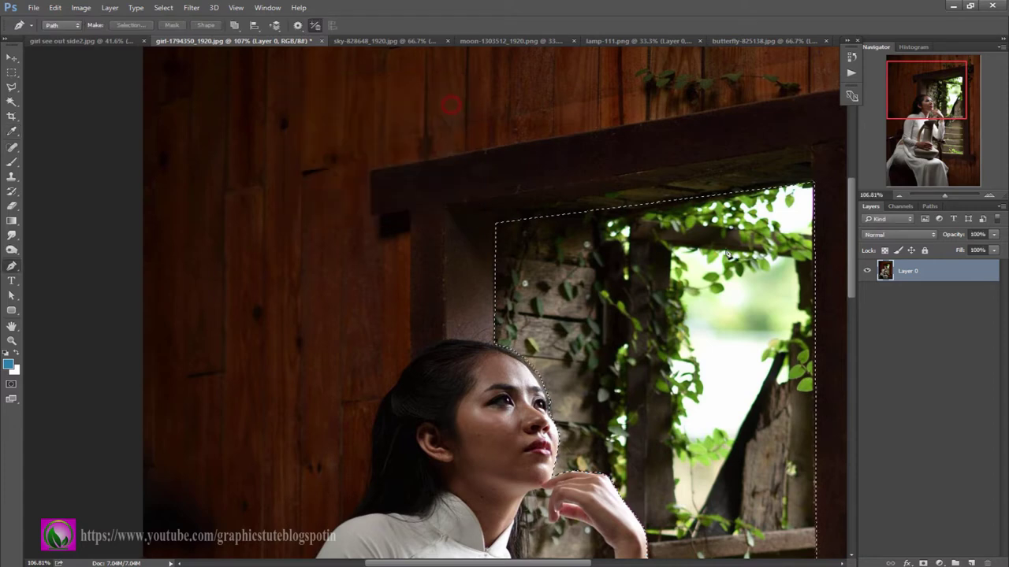
{"action": "left_click", "coordinate": [923, 563]}
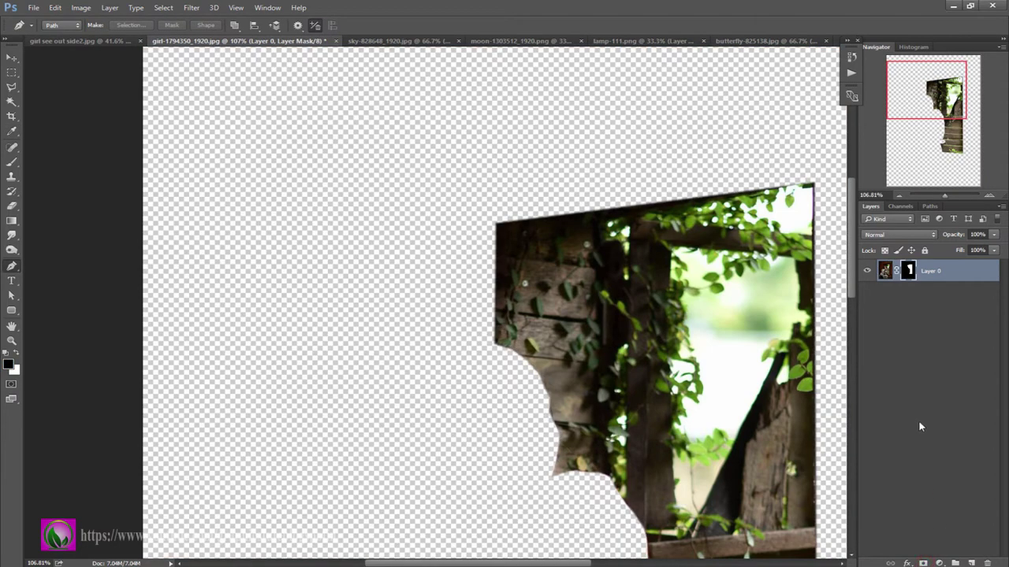
{"action": "key", "text": "ctrl+i"}
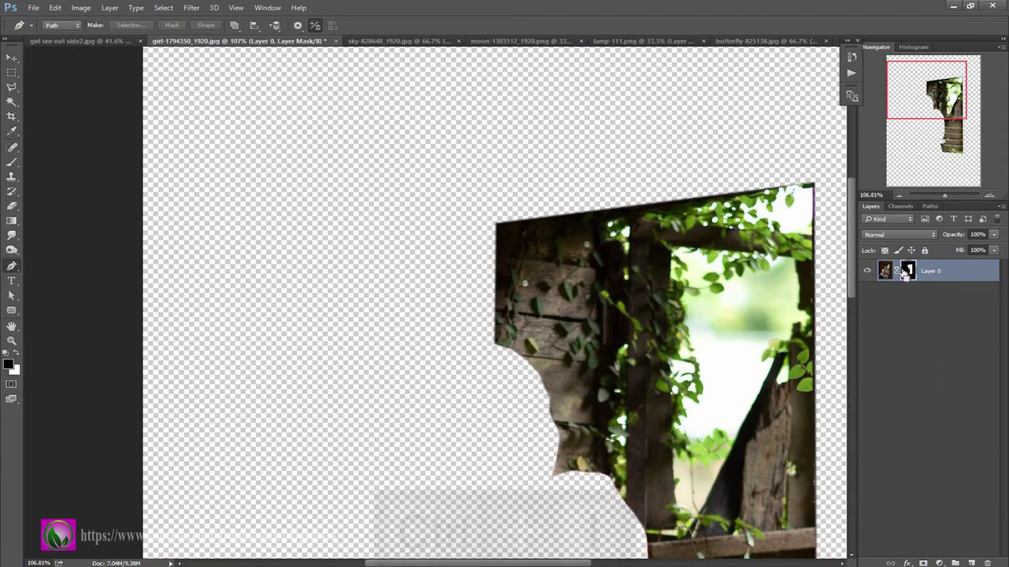
{"action": "left_click_drag", "start_coordinate": [654, 443], "coordinate": [666, 255]}
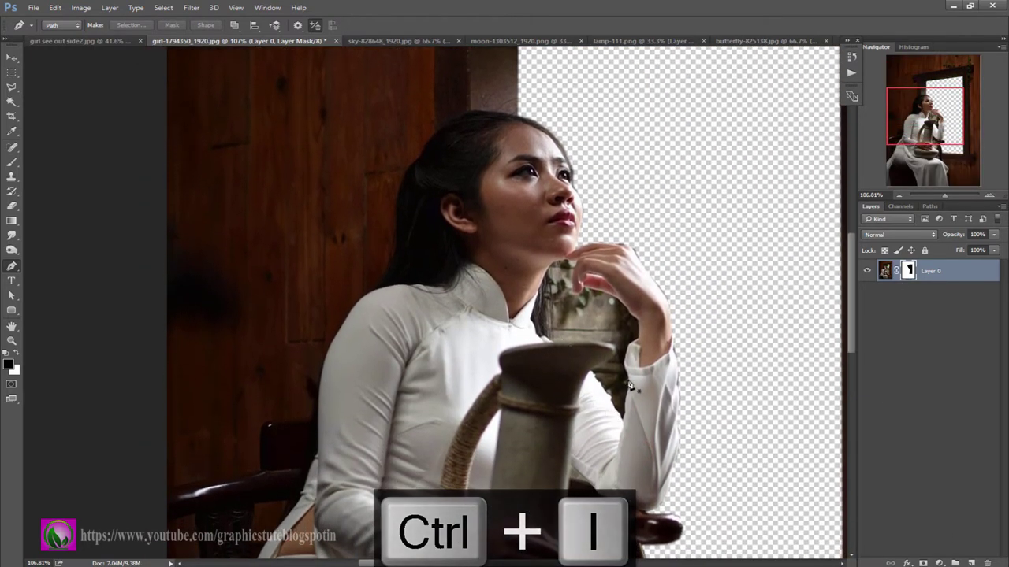
{"action": "left_click", "coordinate": [626, 373]}
Trace a Pen outline around the window gap between her hand, sleeve and vase
{"action": "left_click", "coordinate": [625, 380]}
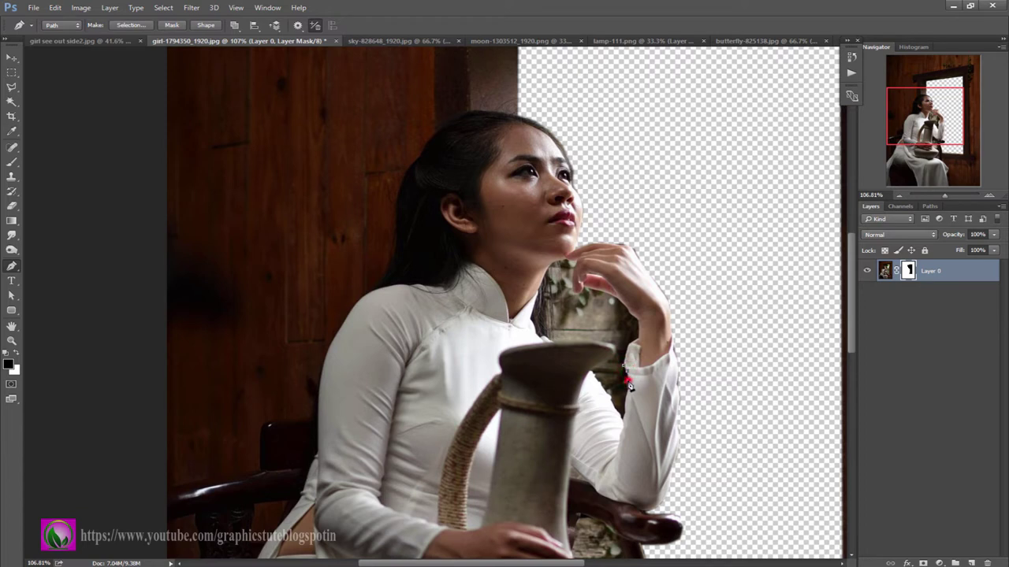
{"action": "left_click", "coordinate": [625, 387]}
{"action": "left_click", "coordinate": [625, 396]}
{"action": "left_click", "coordinate": [624, 405]}
{"action": "left_click", "coordinate": [623, 416]}
{"action": "left_click", "coordinate": [576, 339]}
{"action": "left_click", "coordinate": [540, 289]}
{"action": "left_click", "coordinate": [567, 261]}
{"action": "left_click", "coordinate": [572, 268]}
{"action": "left_click", "coordinate": [614, 300]}
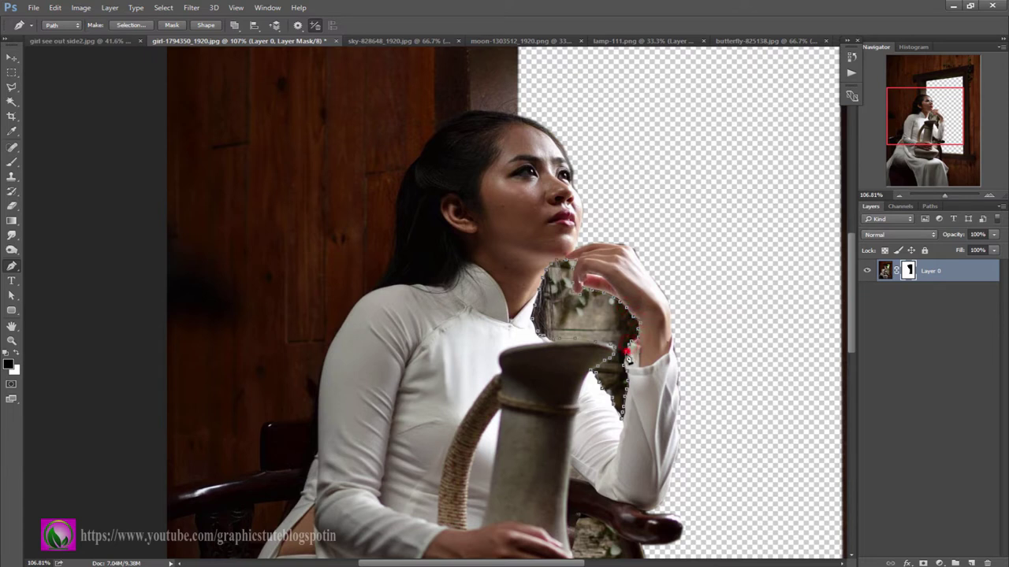
{"action": "left_click", "coordinate": [625, 362]}
Convert the gap outline into an active selection
{"action": "right_click", "coordinate": [623, 343]}
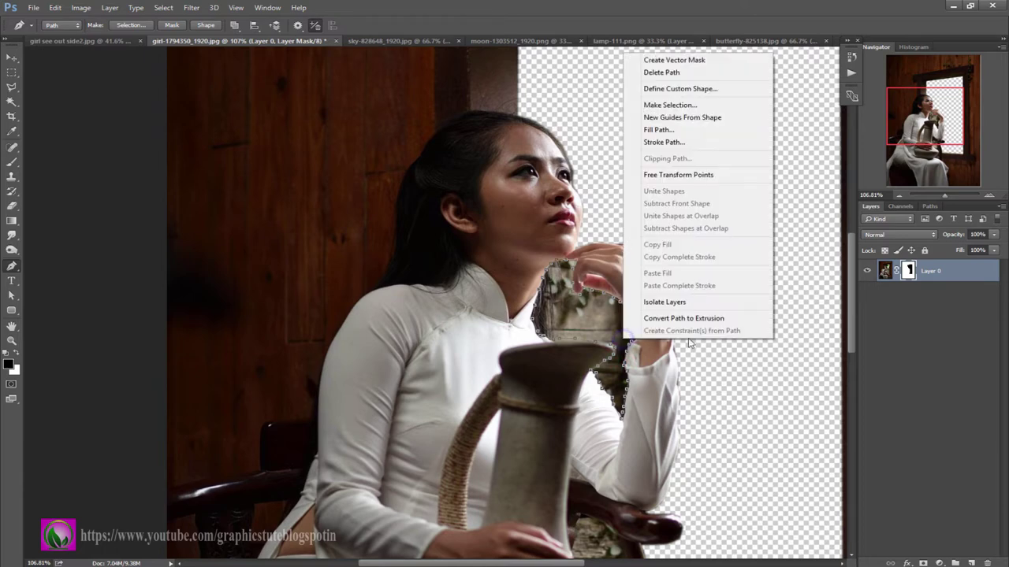
{"action": "left_click", "coordinate": [660, 101]}
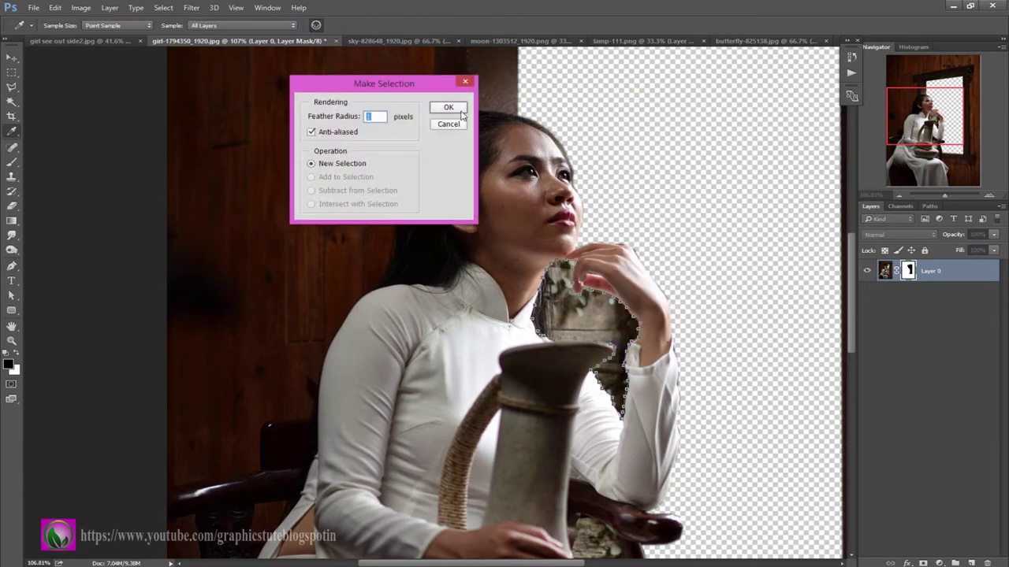
{"action": "left_click", "coordinate": [447, 107]}
Paint black at 100% opacity over the selected gap on the mask, then deselect
{"action": "left_click", "coordinate": [11, 163]}
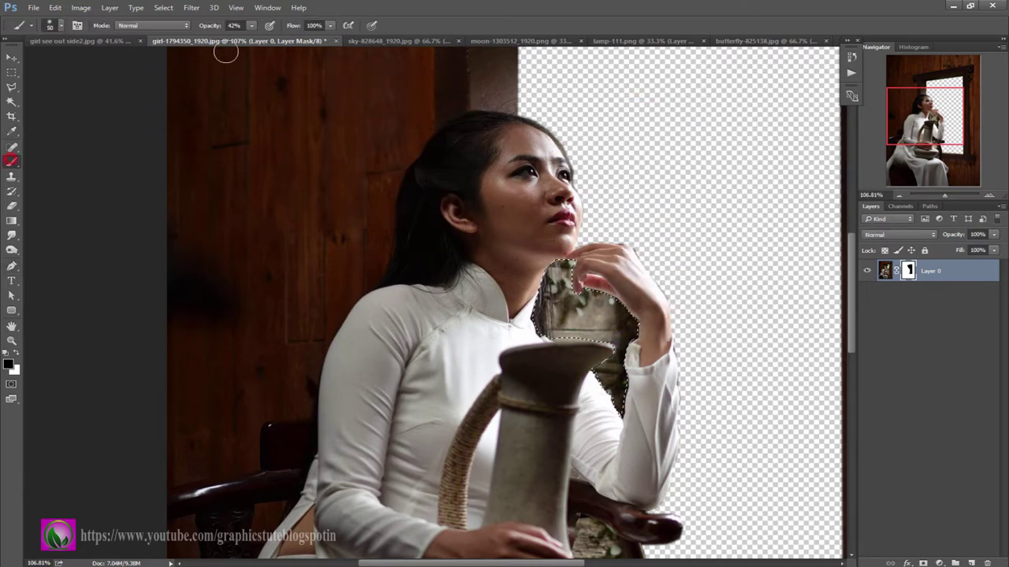
{"action": "left_click", "coordinate": [210, 25]}
{"action": "mouse_move", "coordinate": [615, 347]}
{"action": "left_mouse_down"}
{"action": "mouse_move", "coordinate": [560, 271]}
{"action": "mouse_move", "coordinate": [551, 323]}
{"action": "mouse_move", "coordinate": [622, 355]}
{"action": "mouse_move", "coordinate": [622, 311]}
{"action": "mouse_move", "coordinate": [613, 289]}
{"action": "mouse_move", "coordinate": [624, 437]}
{"action": "left_mouse_up"}
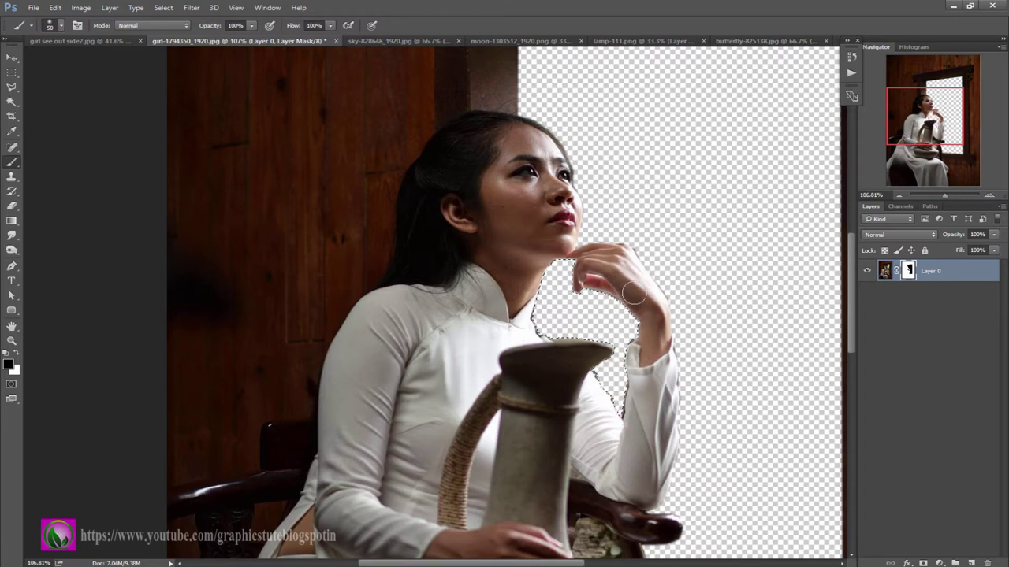
{"action": "key", "text": "ctrl+d"}
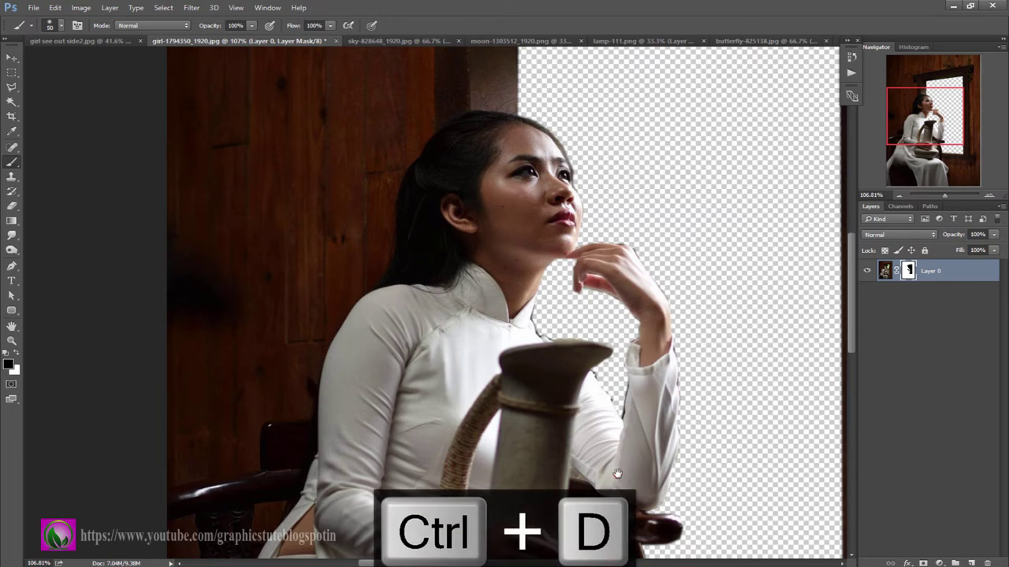
{"action": "left_click_drag", "start_coordinate": [619, 475], "coordinate": [629, 211]}
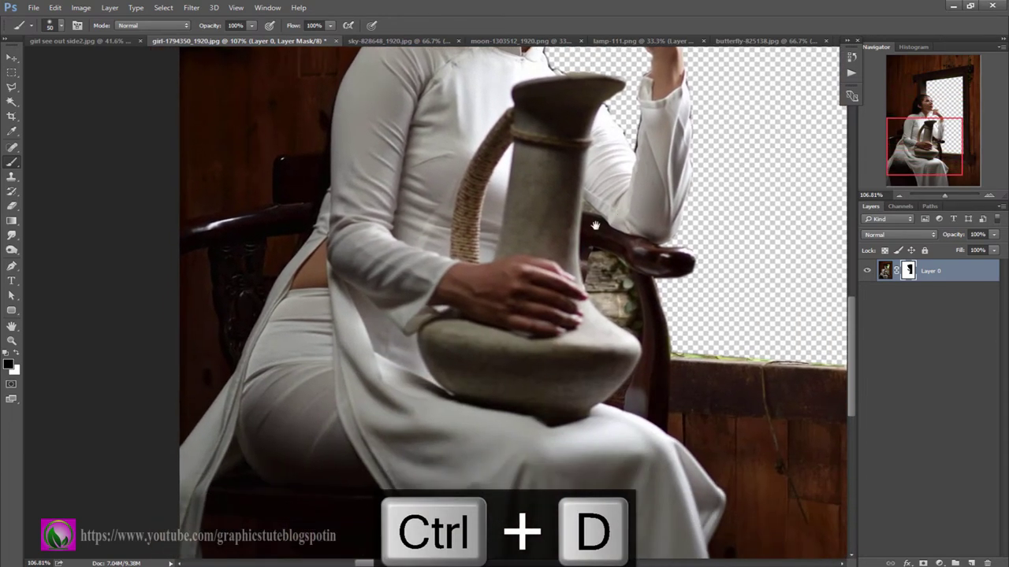
Outline the chair-back gap between the jug and the window with a Pen path
{"action": "left_click", "coordinate": [11, 265]}
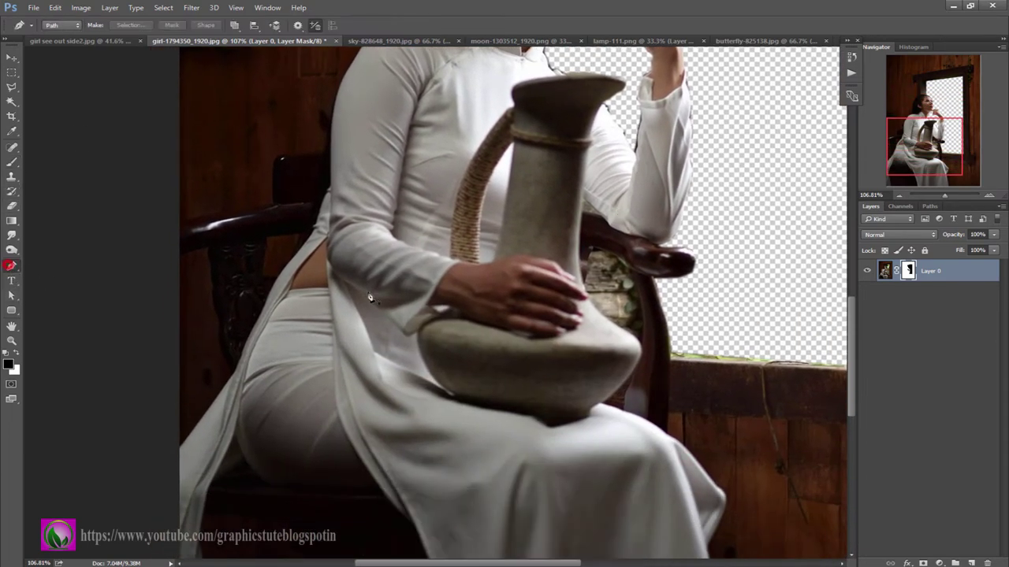
{"action": "left_click", "coordinate": [581, 250]}
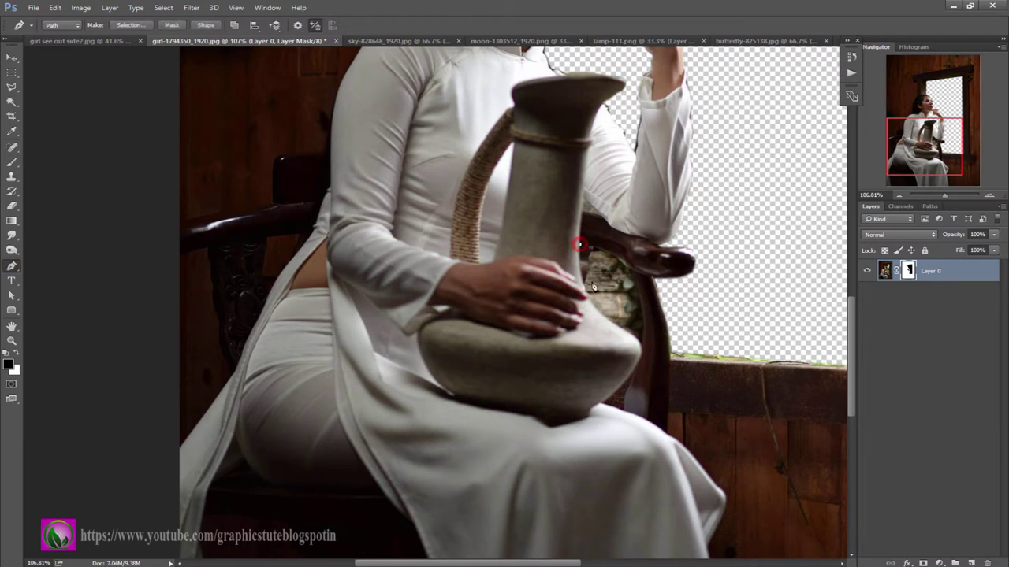
{"action": "left_click", "coordinate": [584, 288]}
{"action": "left_click_drag", "start_coordinate": [597, 325], "coordinate": [671, 354]}
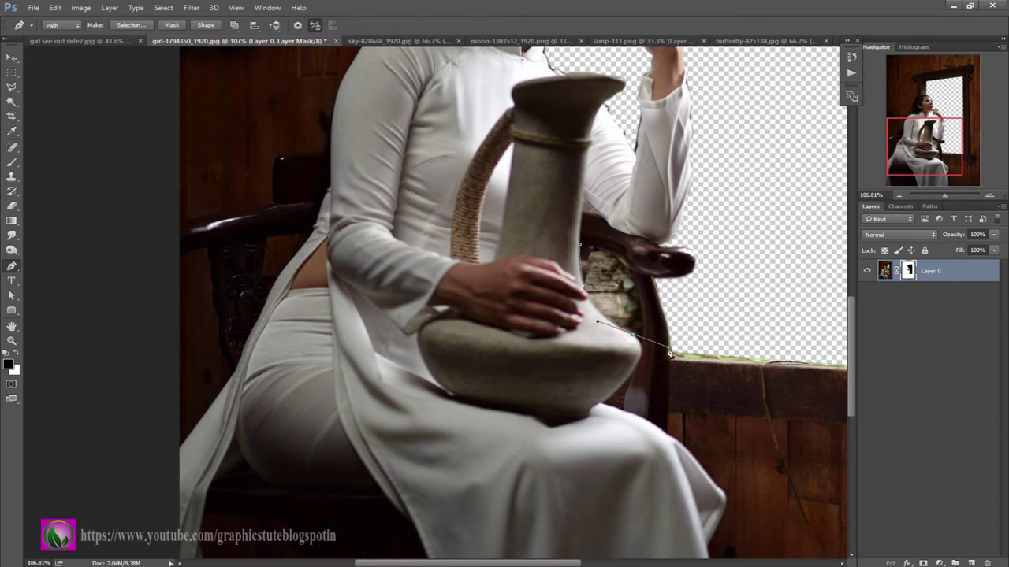
{"action": "left_click", "coordinate": [631, 339]}
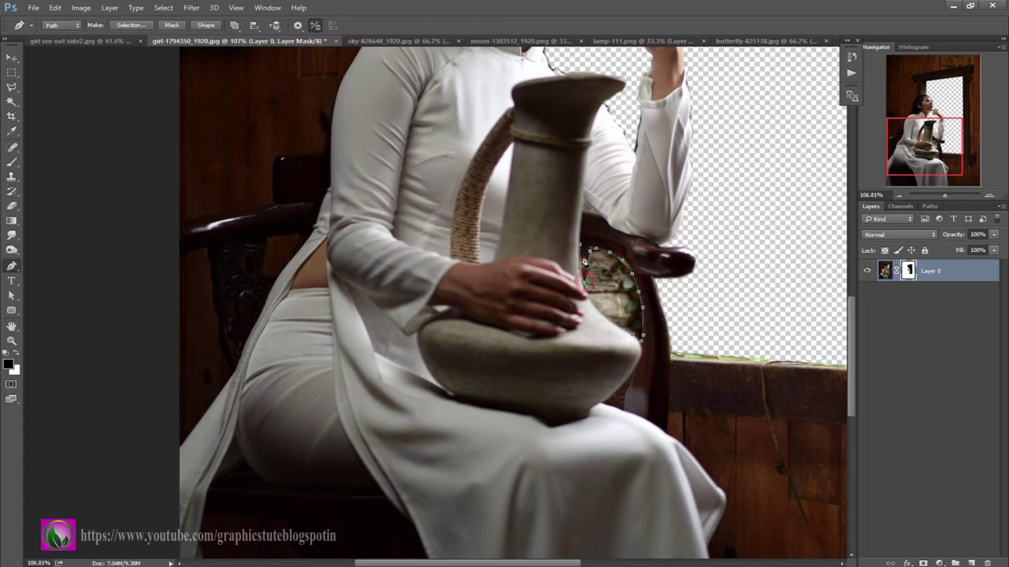
Turn that path into a selection, paint it black on the mask, and deselect
{"action": "right_click", "coordinate": [597, 272]}
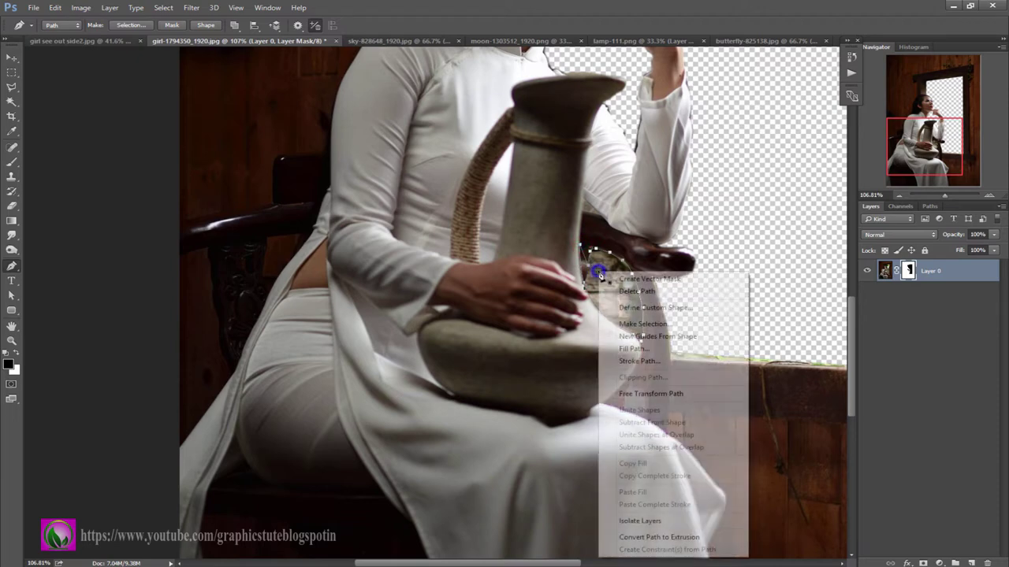
{"action": "left_click", "coordinate": [642, 324]}
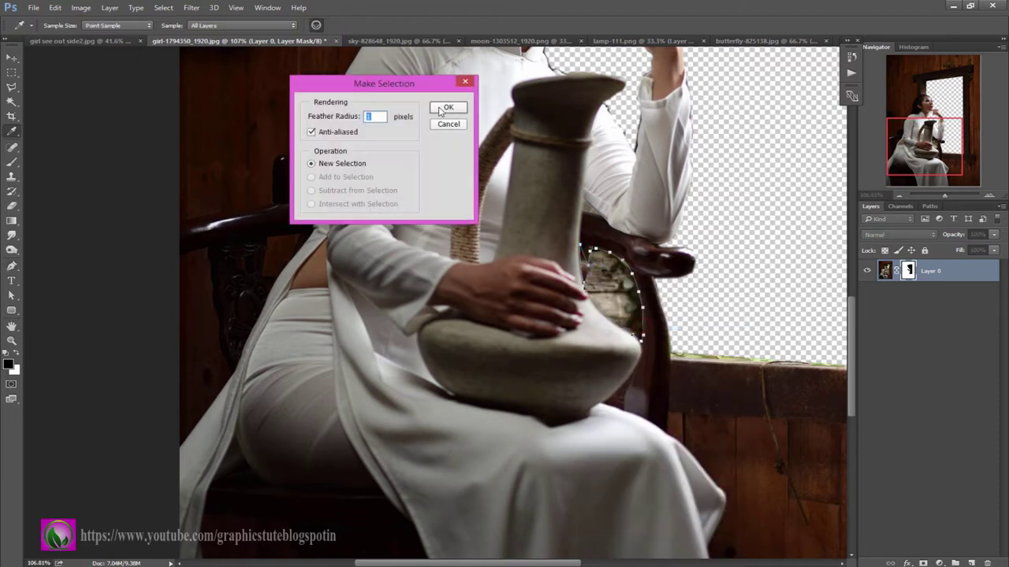
{"action": "key", "text": "Return"}
{"action": "key", "text": "b"}
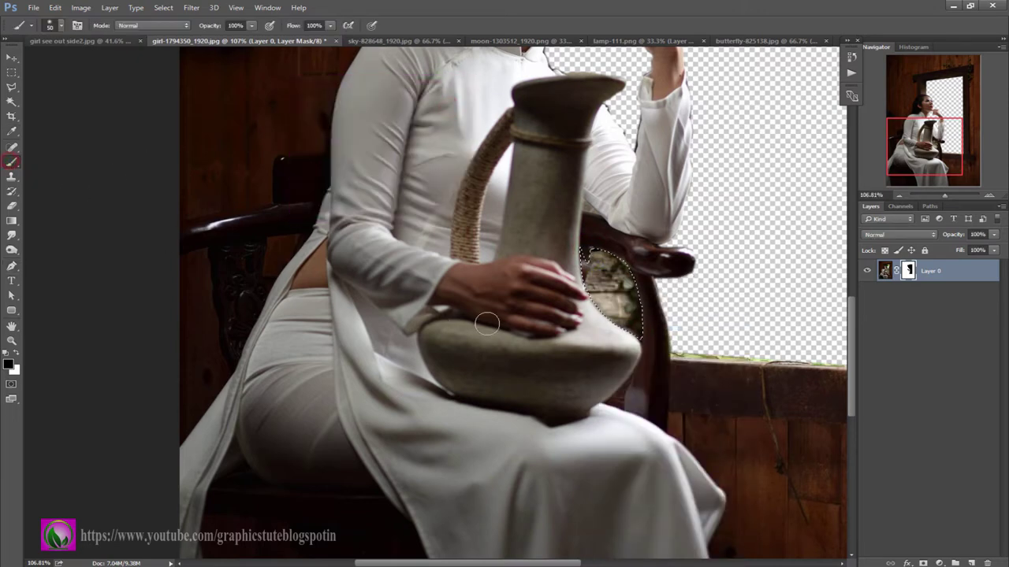
{"action": "left_click_drag", "start_coordinate": [563, 260], "coordinate": [563, 325]}
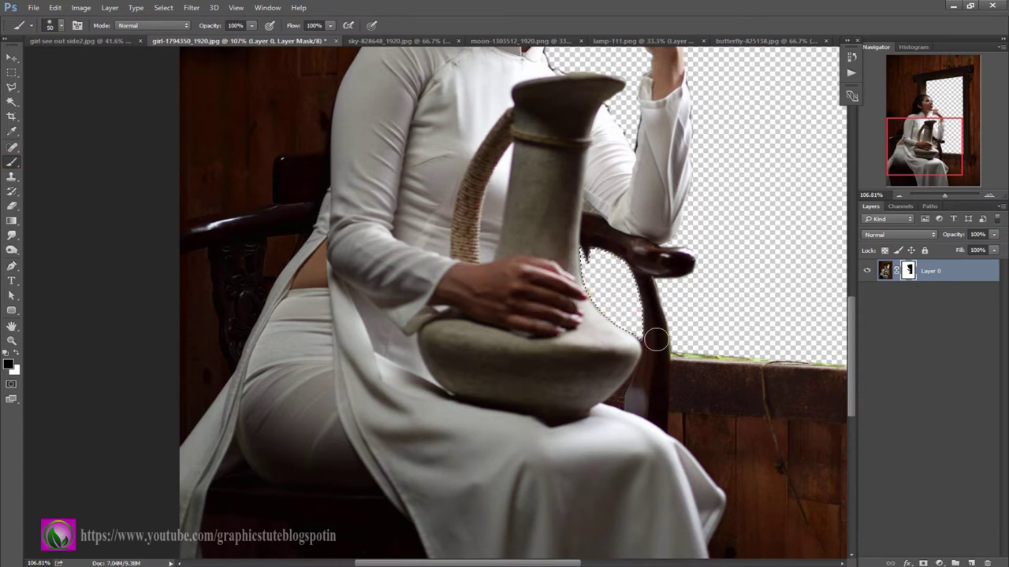
{"action": "key", "text": "ctrl+d"}
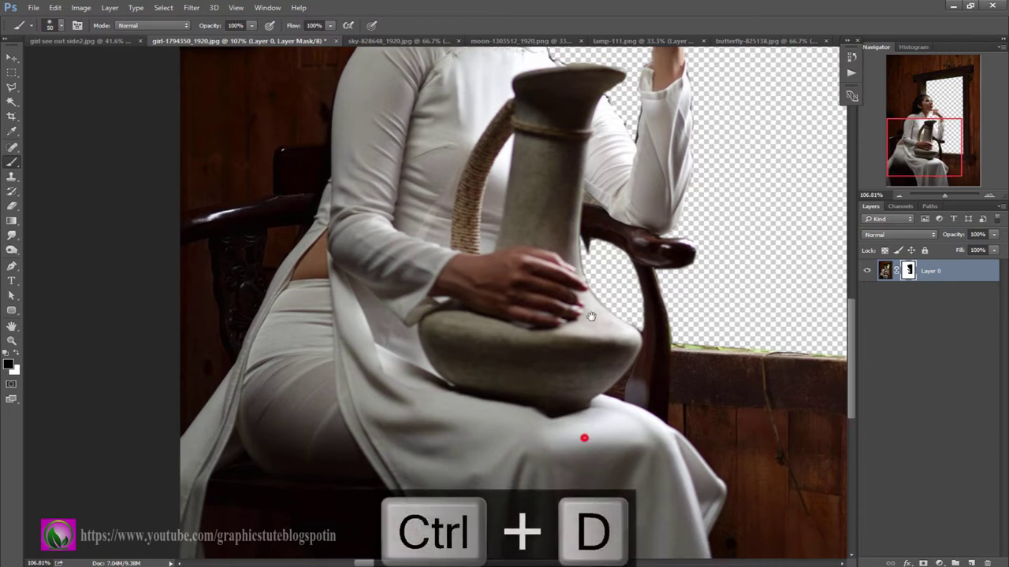
{"action": "mouse_move", "coordinate": [583, 438]}
{"action": "left_mouse_down"}
{"action": "mouse_move", "coordinate": [521, 235]}
{"action": "mouse_move", "coordinate": [498, 447]}
{"action": "left_mouse_up"}
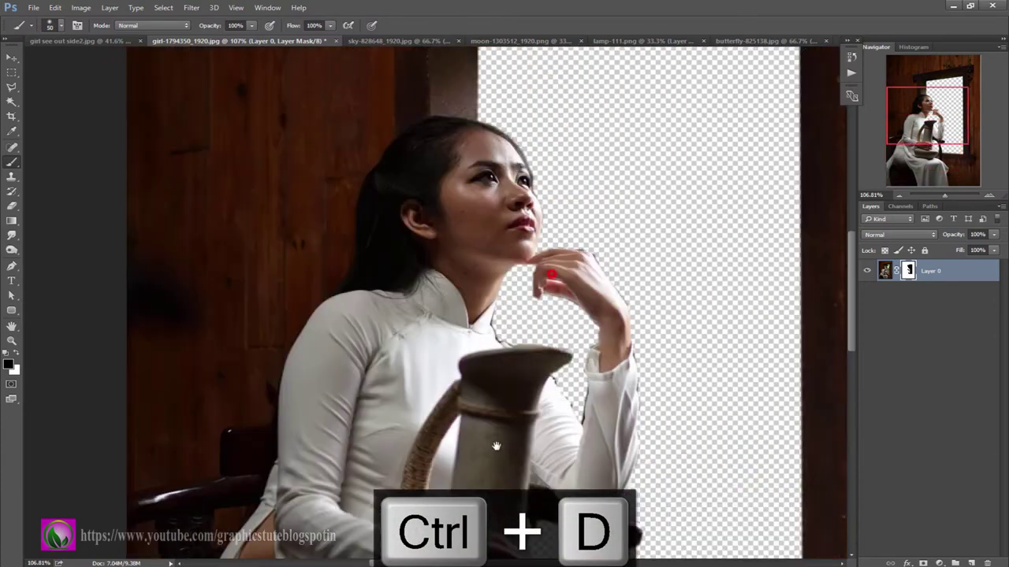
Refine the mask viewed On White: Radius 0.7 px, Smooth 5, Shift Edge -31%, then fit the view
{"action": "right_click", "coordinate": [908, 273]}
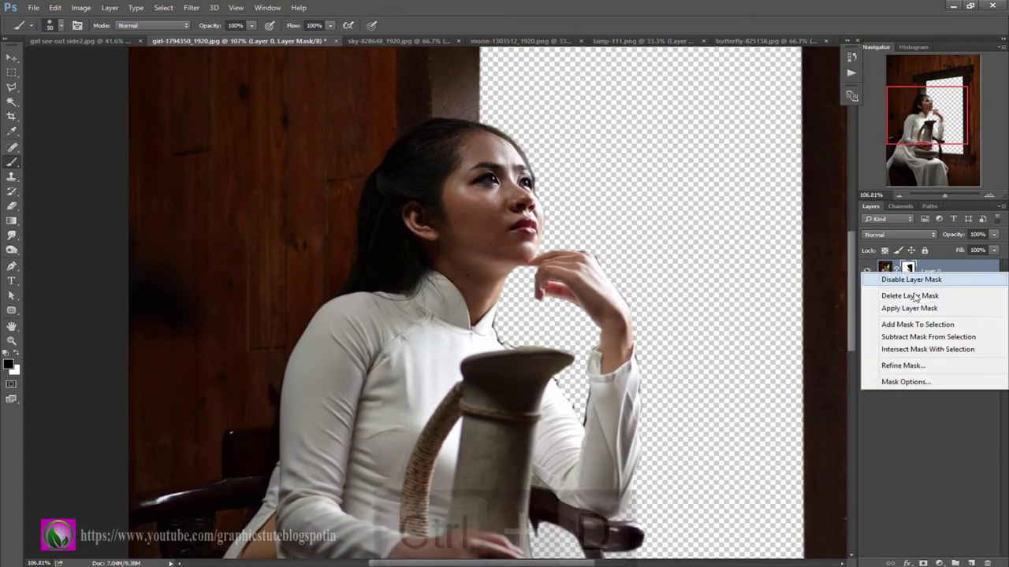
{"action": "left_click", "coordinate": [903, 365]}
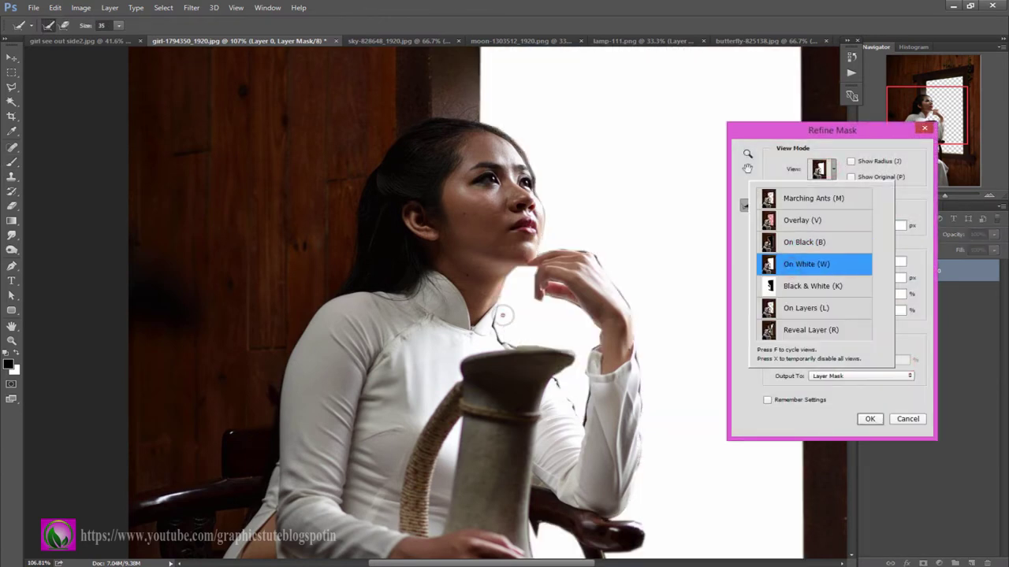
{"action": "left_click", "coordinate": [502, 317]}
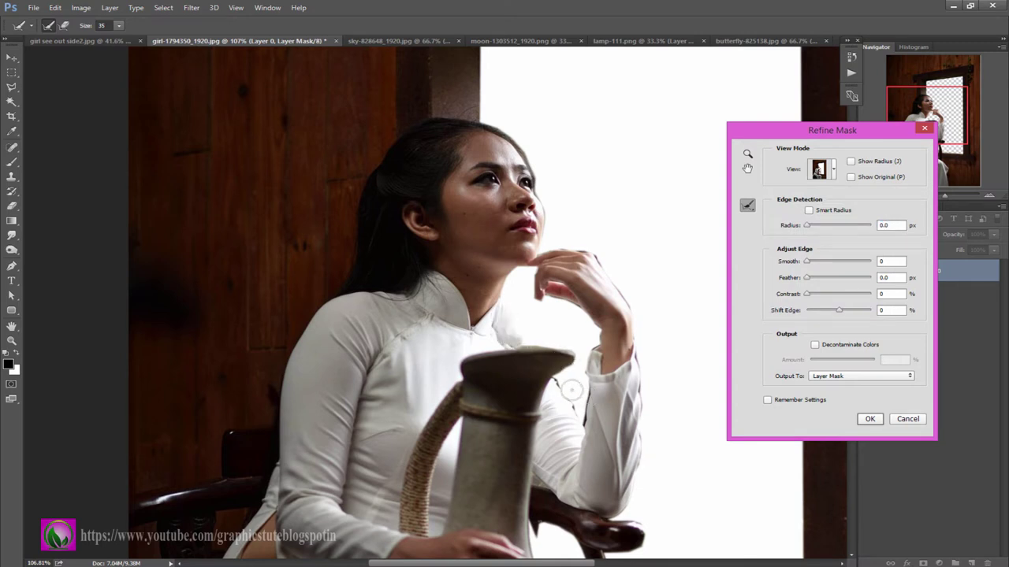
{"action": "left_click_drag", "start_coordinate": [572, 390], "coordinate": [583, 418]}
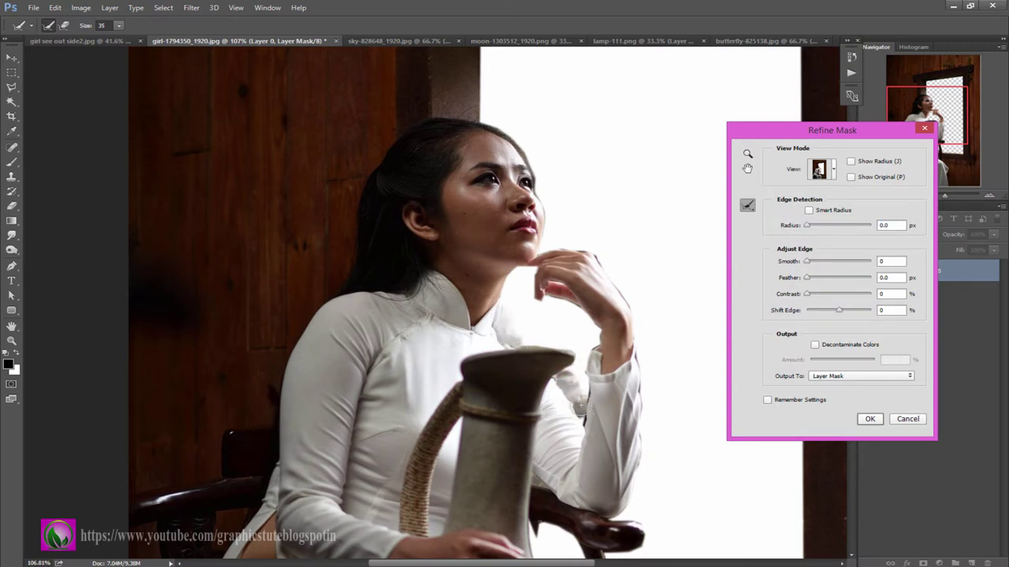
{"action": "left_click_drag", "start_coordinate": [840, 311], "coordinate": [828, 315]}
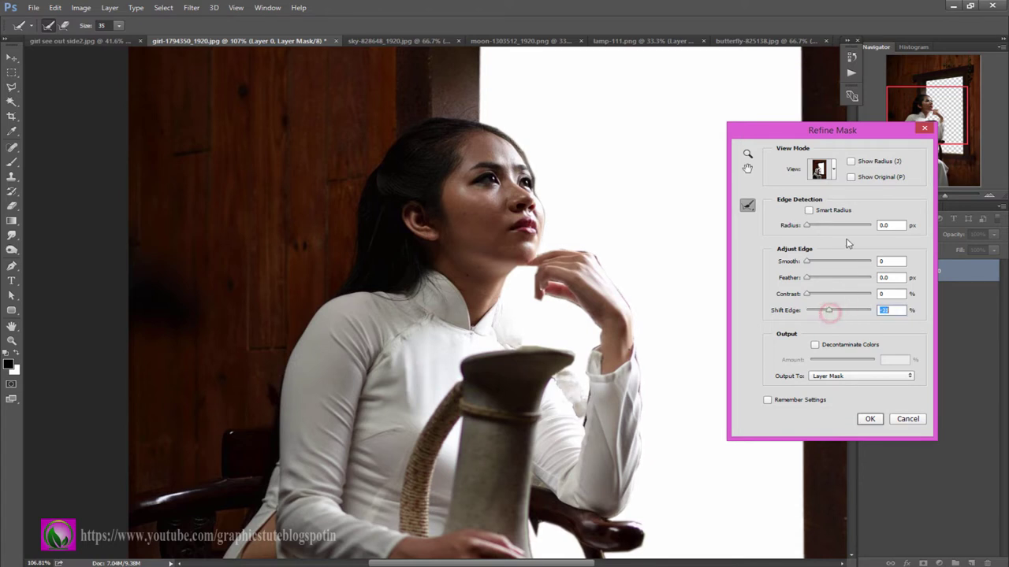
{"action": "left_click_drag", "start_coordinate": [809, 228], "coordinate": [810, 227]}
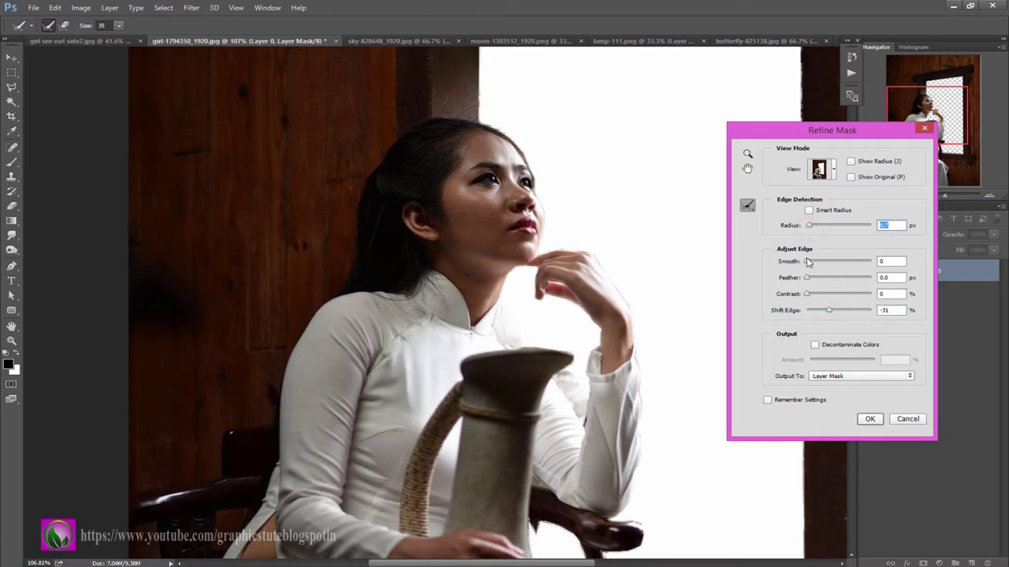
{"action": "left_click", "coordinate": [809, 261]}
{"action": "left_click", "coordinate": [869, 418]}
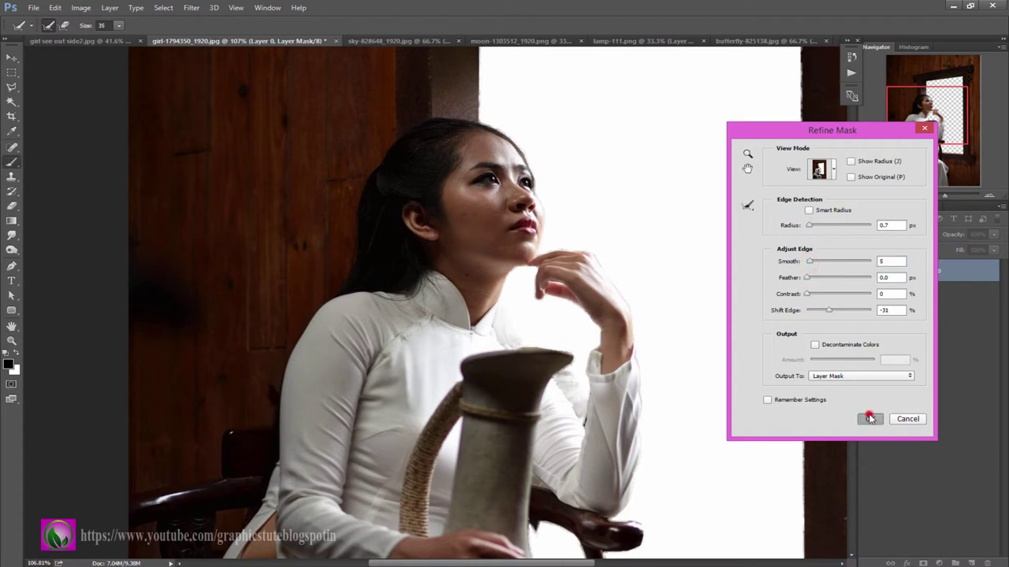
{"action": "left_click", "coordinate": [11, 341]}
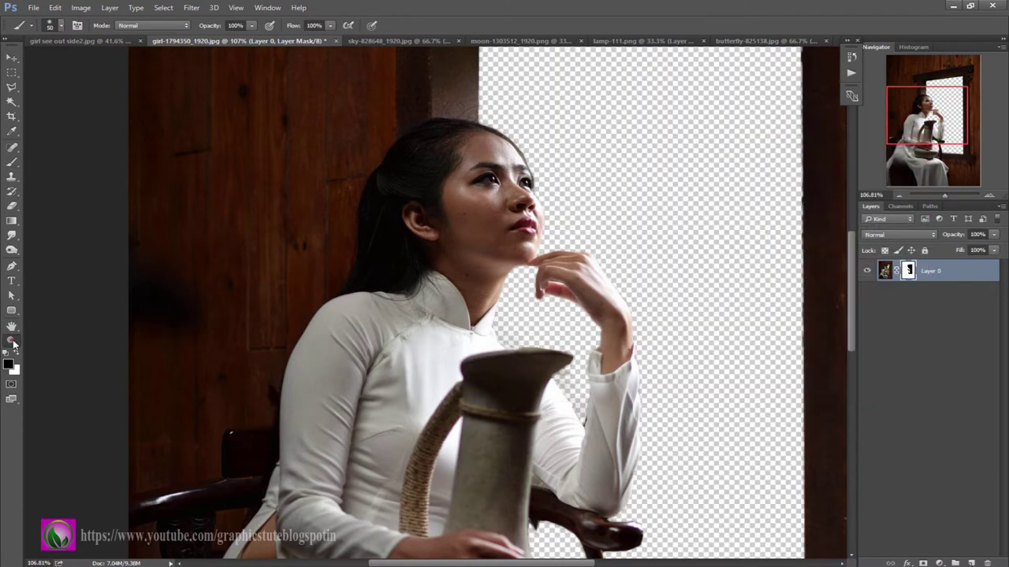
{"action": "key", "text": "ctrl+0"}
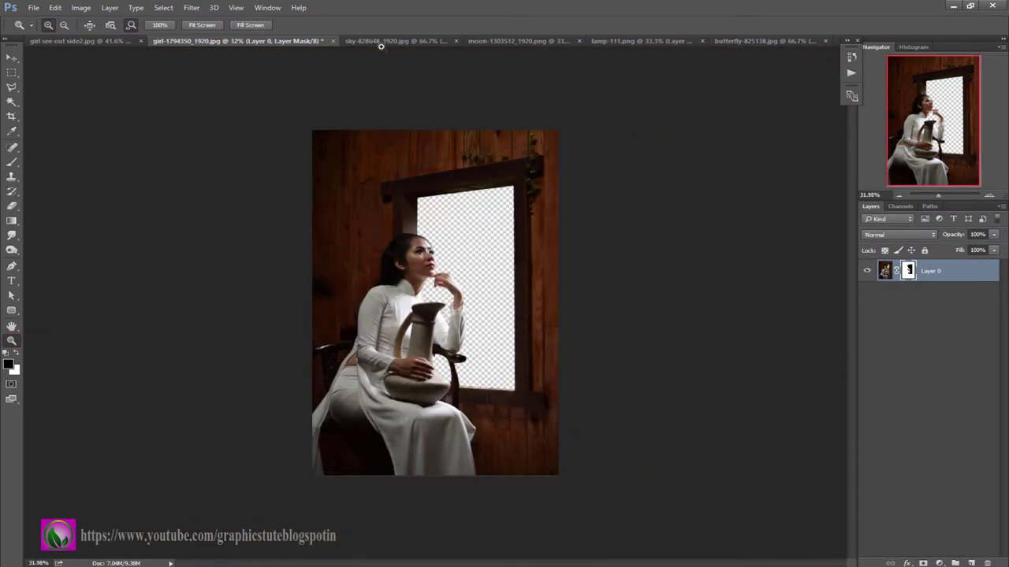
Bring the unlocked starry sky image into the girl document as a layer beneath Layer 0
{"action": "left_click", "coordinate": [383, 41]}
{"action": "left_click", "coordinate": [988, 270]}
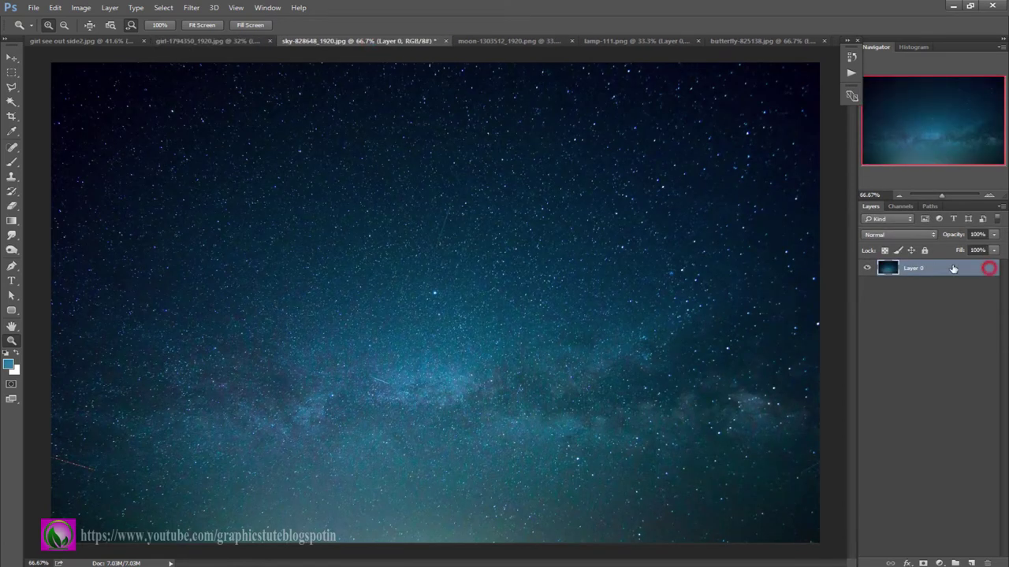
{"action": "key", "text": "v"}
{"action": "mouse_move", "coordinate": [361, 244]}
{"action": "left_mouse_down"}
{"action": "mouse_move", "coordinate": [260, 128]}
{"action": "mouse_move", "coordinate": [221, 38]}
{"action": "mouse_move", "coordinate": [436, 240]}
{"action": "mouse_move", "coordinate": [470, 289]}
{"action": "left_mouse_up"}
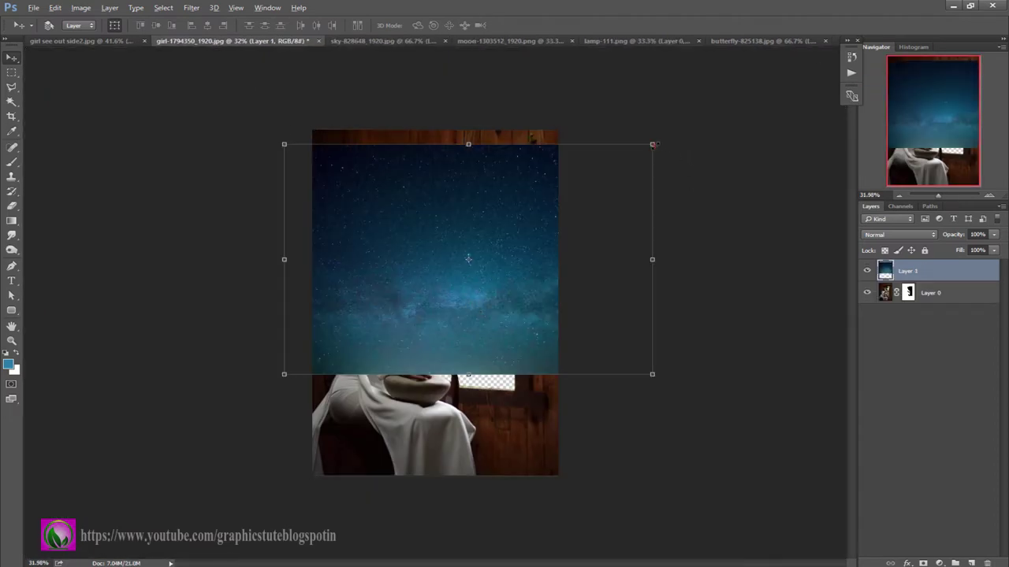
{"action": "left_click_drag", "start_coordinate": [653, 145], "coordinate": [617, 166]}
{"action": "left_click", "coordinate": [504, 25]}
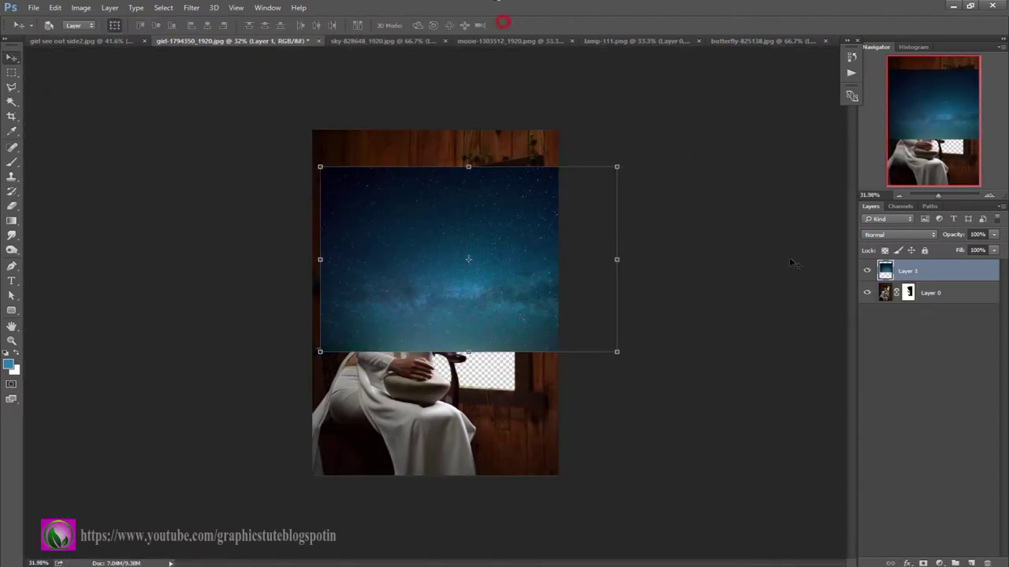
{"action": "left_click_drag", "start_coordinate": [933, 270], "coordinate": [929, 308]}
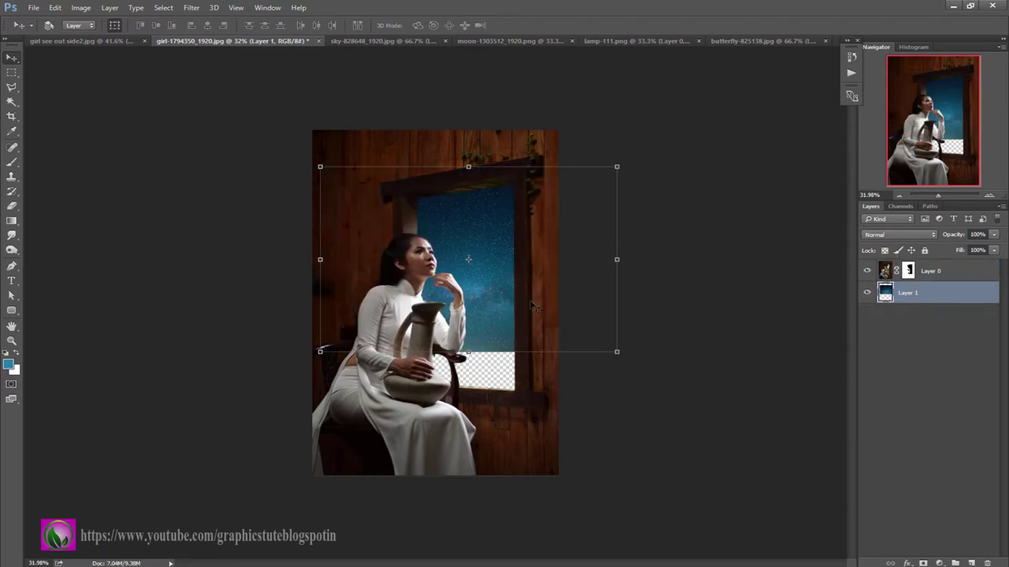
{"action": "left_click_drag", "start_coordinate": [486, 309], "coordinate": [484, 311]}
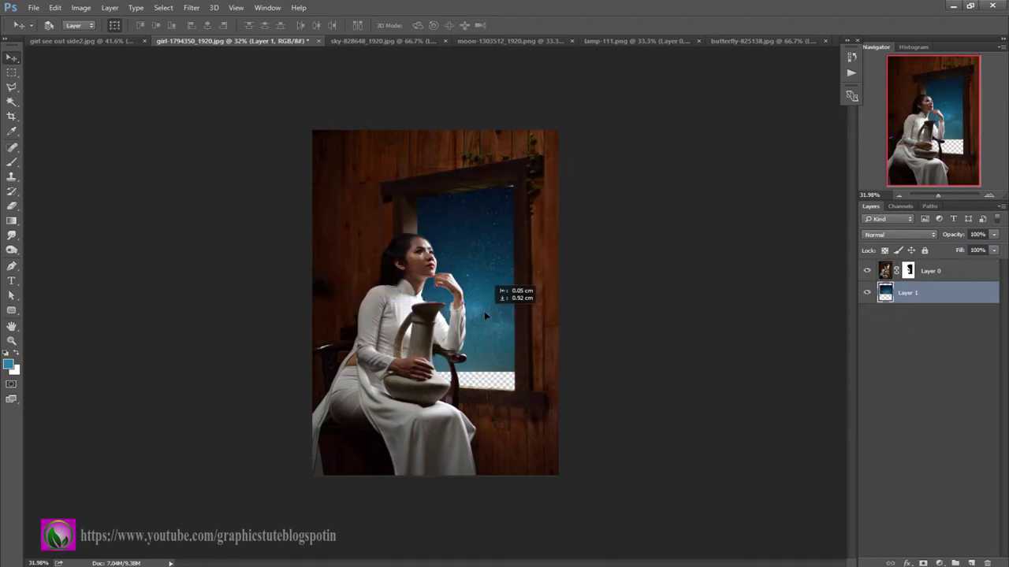
Enlarge and position the sky layer so it fills the window opening
{"action": "key", "text": "ctrl+t"}
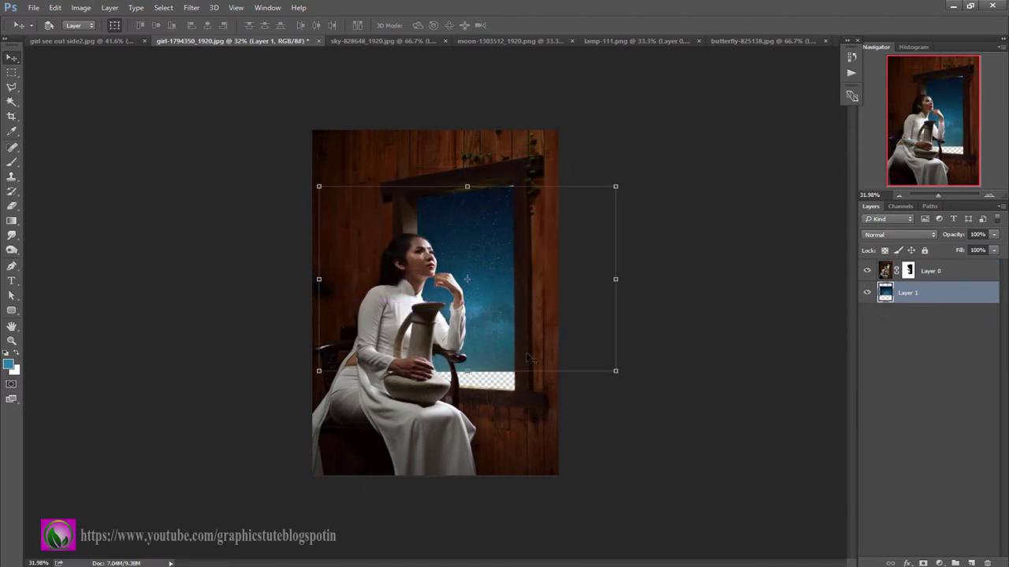
{"action": "left_click_drag", "start_coordinate": [616, 372], "coordinate": [675, 407]}
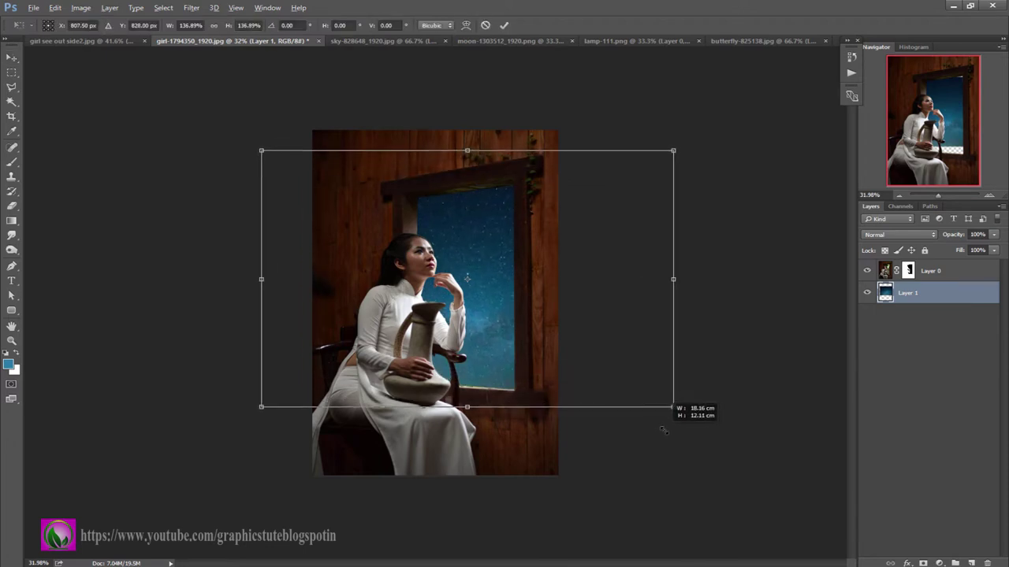
{"action": "mouse_move", "coordinate": [481, 366]}
{"action": "left_mouse_down"}
{"action": "mouse_move", "coordinate": [508, 360]}
{"action": "mouse_move", "coordinate": [502, 370]}
{"action": "left_mouse_up"}
{"action": "left_click", "coordinate": [504, 25]}
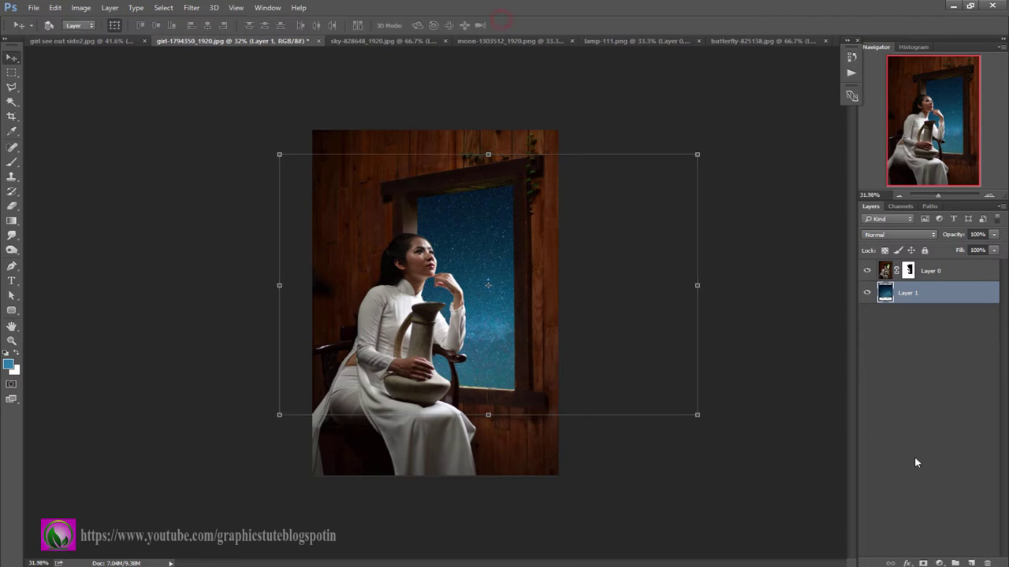
Add a Hue/Saturation layer clipped to the sky with Hue +7 and Saturation +48
{"action": "left_click", "coordinate": [941, 562]}
{"action": "left_click", "coordinate": [918, 439]}
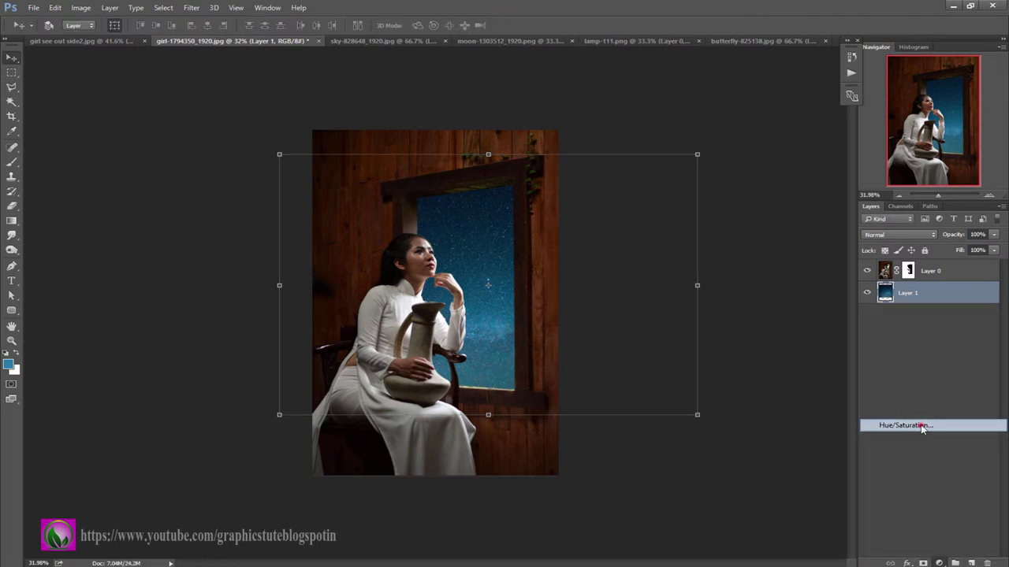
{"action": "left_click", "coordinate": [860, 452]}
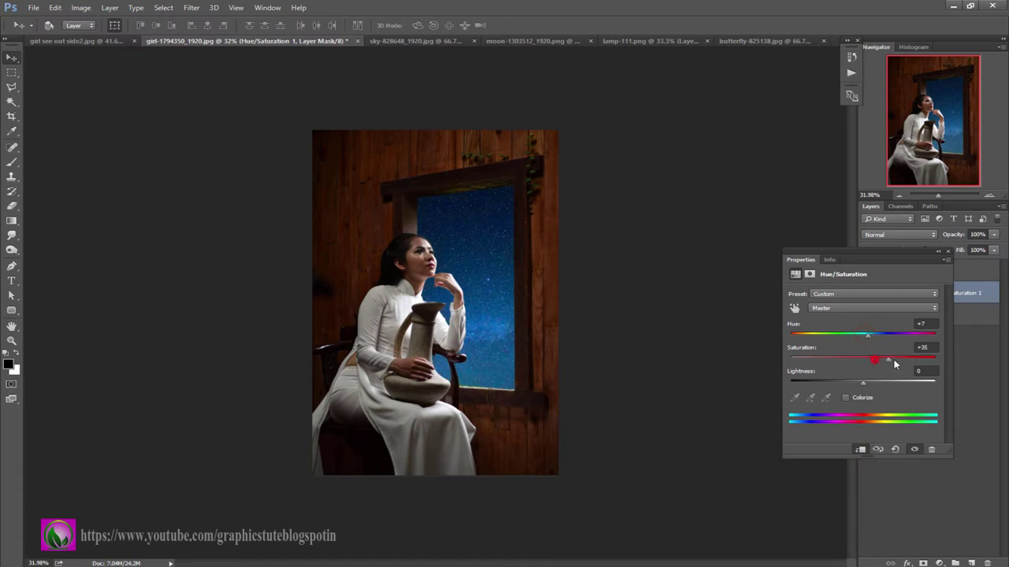
{"action": "left_click", "coordinate": [946, 251]}
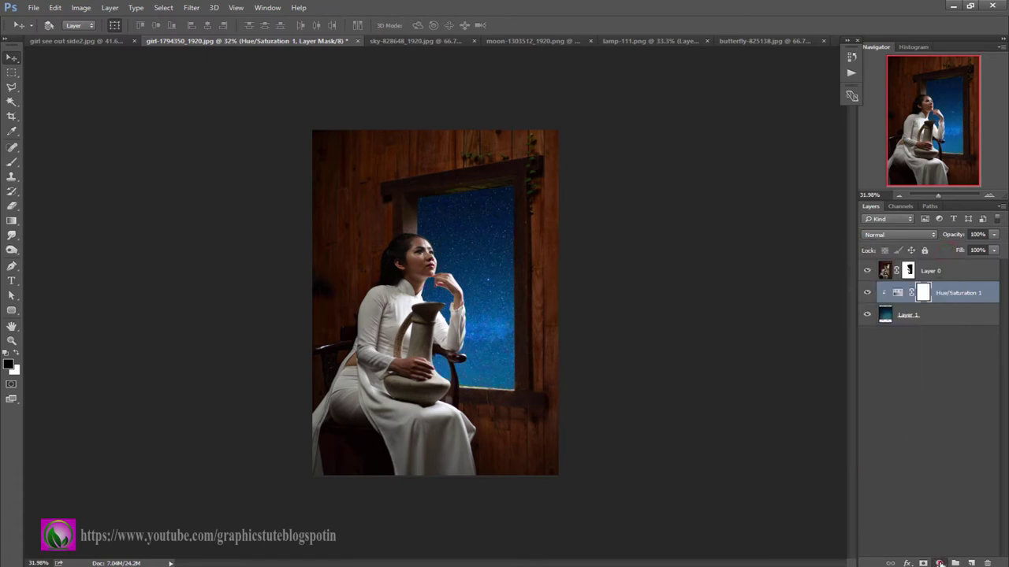
Add a clipped Curves layer pulling the top point down to darken the sky's highlights
{"action": "left_click", "coordinate": [940, 563]}
{"action": "left_click", "coordinate": [925, 387]}
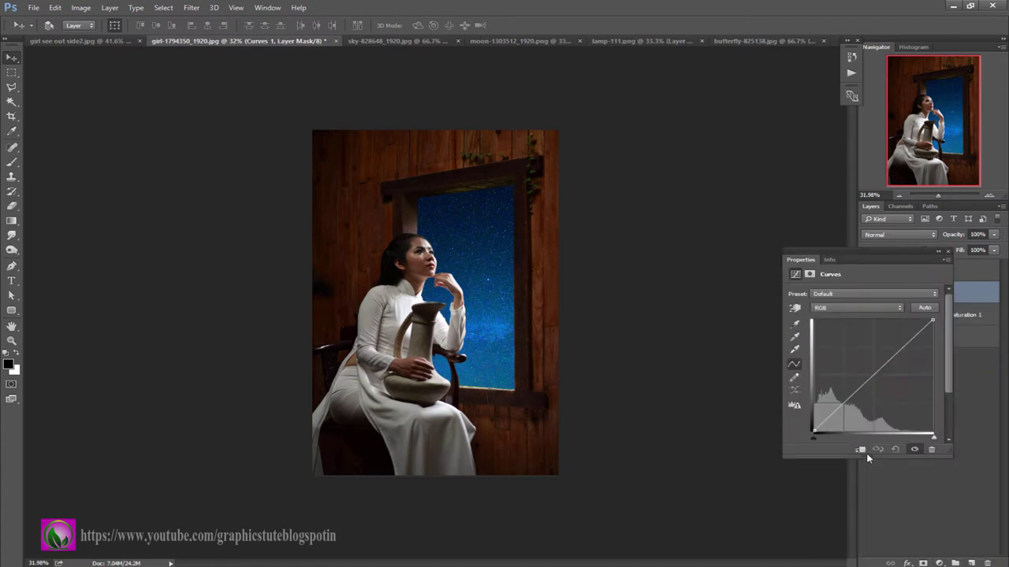
{"action": "left_click_drag", "start_coordinate": [932, 323], "coordinate": [932, 336]}
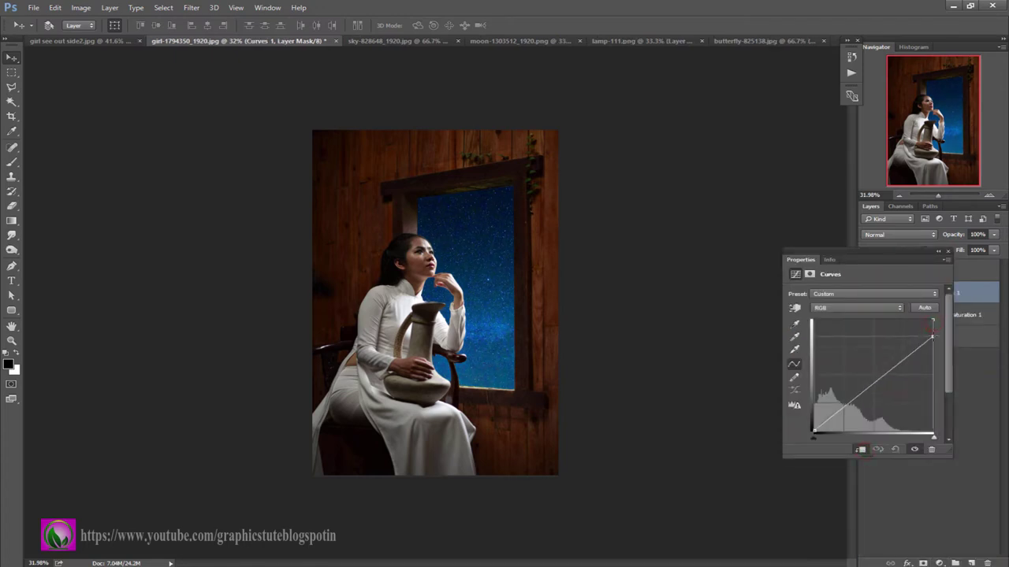
{"action": "left_click", "coordinate": [949, 251]}
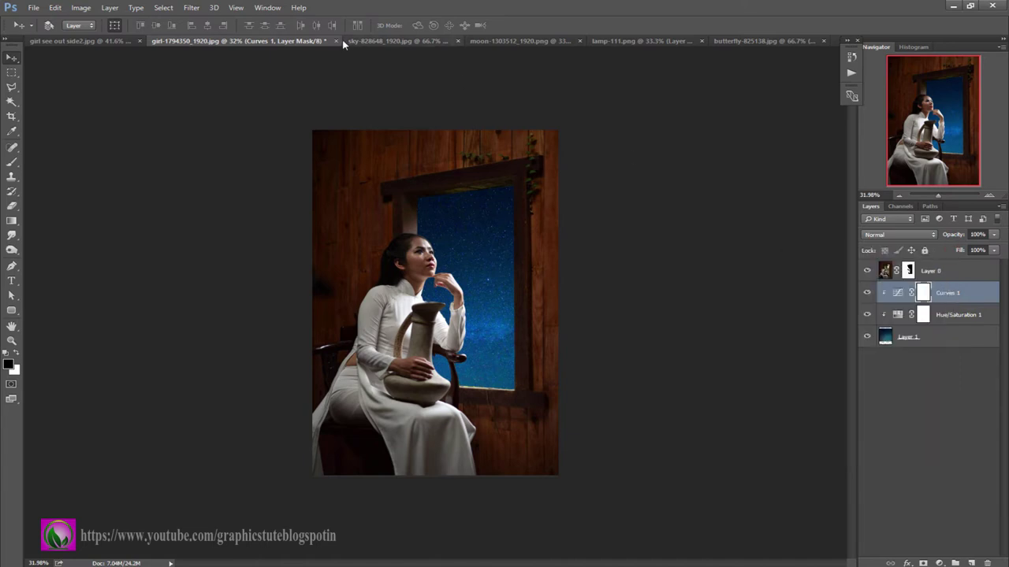
Bring the moon in as Layer 2, scaled to 52.5% at the window's top corner
{"action": "left_click", "coordinate": [491, 39]}
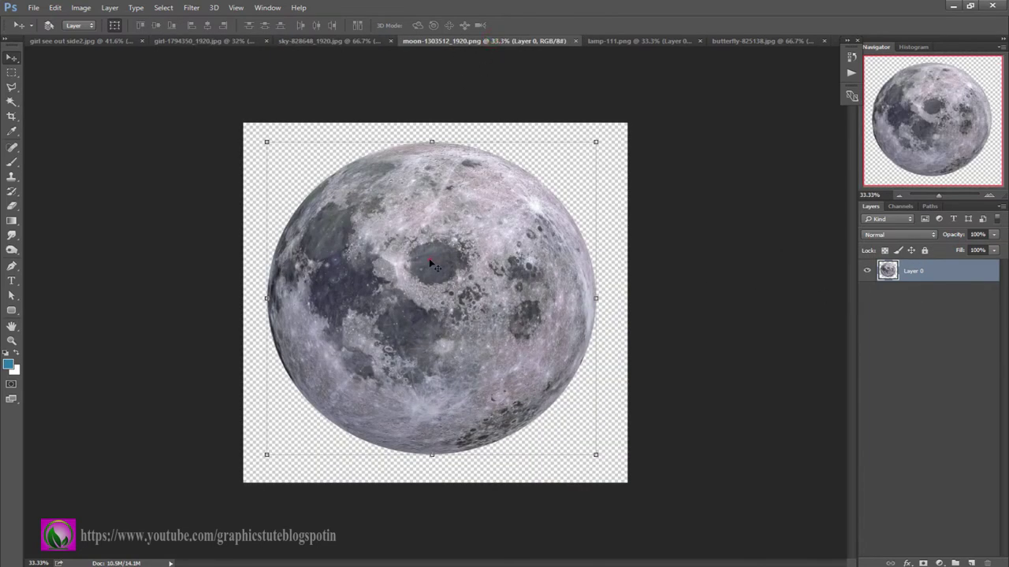
{"action": "mouse_move", "coordinate": [434, 266]}
{"action": "left_mouse_down"}
{"action": "mouse_move", "coordinate": [441, 229]}
{"action": "mouse_move", "coordinate": [482, 309]}
{"action": "left_mouse_up"}
{"action": "left_click_drag", "start_coordinate": [636, 128], "coordinate": [556, 208]}
{"action": "left_click_drag", "start_coordinate": [457, 326], "coordinate": [479, 226]}
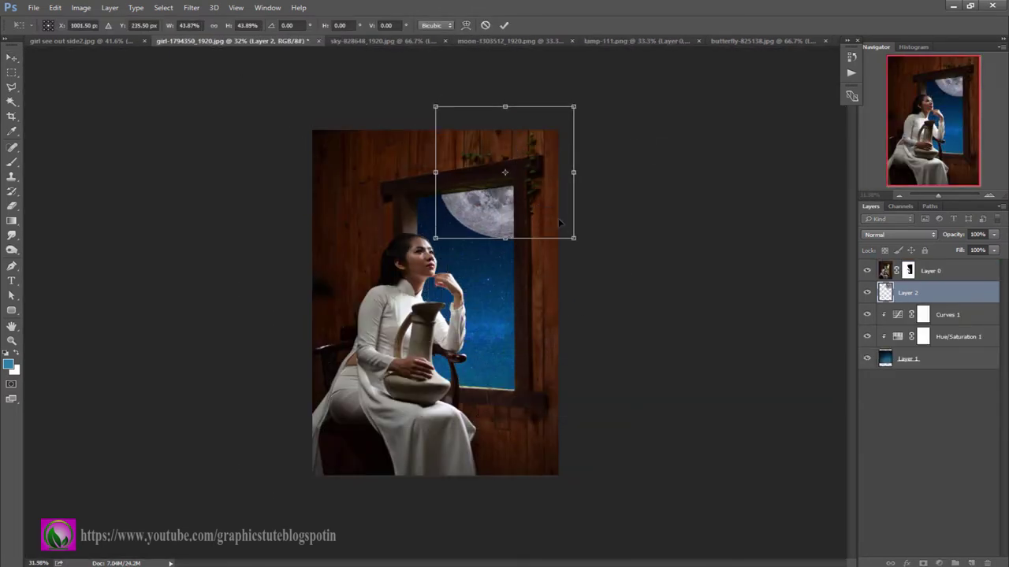
{"action": "left_click_drag", "start_coordinate": [572, 238], "coordinate": [587, 250]}
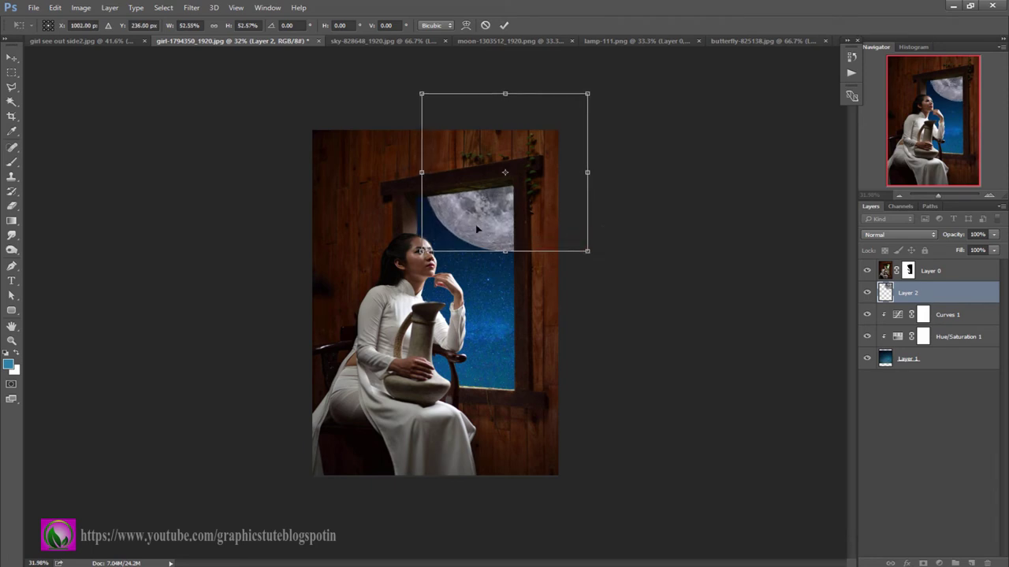
{"action": "left_click_drag", "start_coordinate": [474, 226], "coordinate": [479, 225]}
{"action": "left_click", "coordinate": [503, 25]}
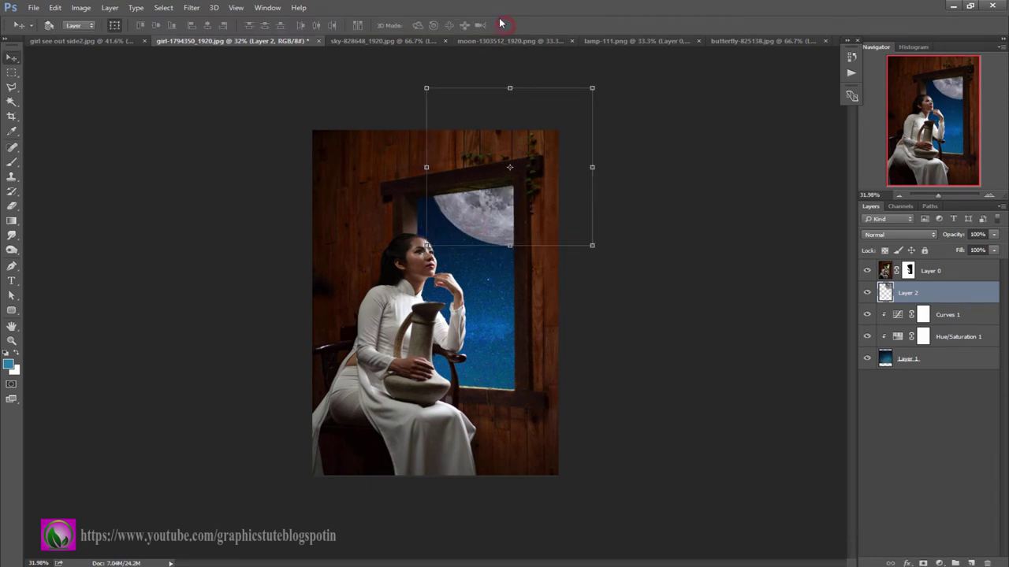
Give the moon a Screen Outer Glow at 72% opacity with a larger size
{"action": "double_click", "coordinate": [995, 303]}
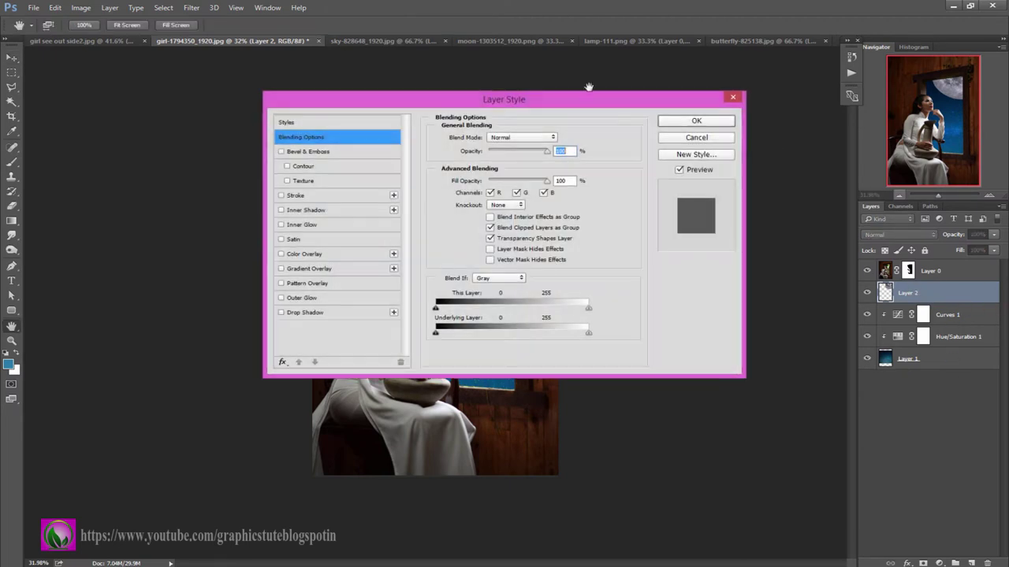
{"action": "left_click_drag", "start_coordinate": [556, 104], "coordinate": [860, 98]}
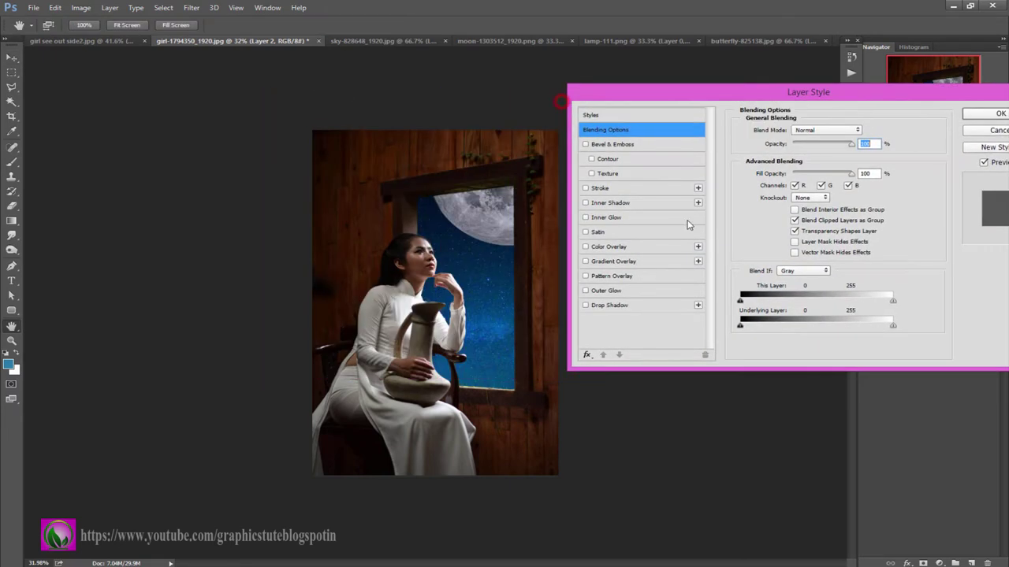
{"action": "left_click", "coordinate": [607, 291]}
{"action": "left_click_drag", "start_coordinate": [802, 146], "coordinate": [826, 151]}
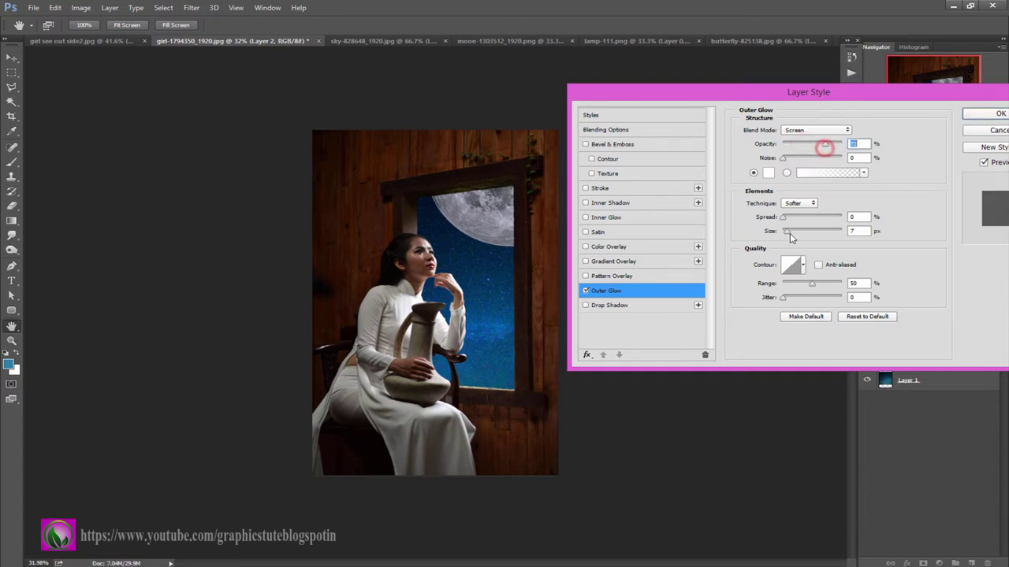
{"action": "left_click_drag", "start_coordinate": [787, 231], "coordinate": [818, 235]}
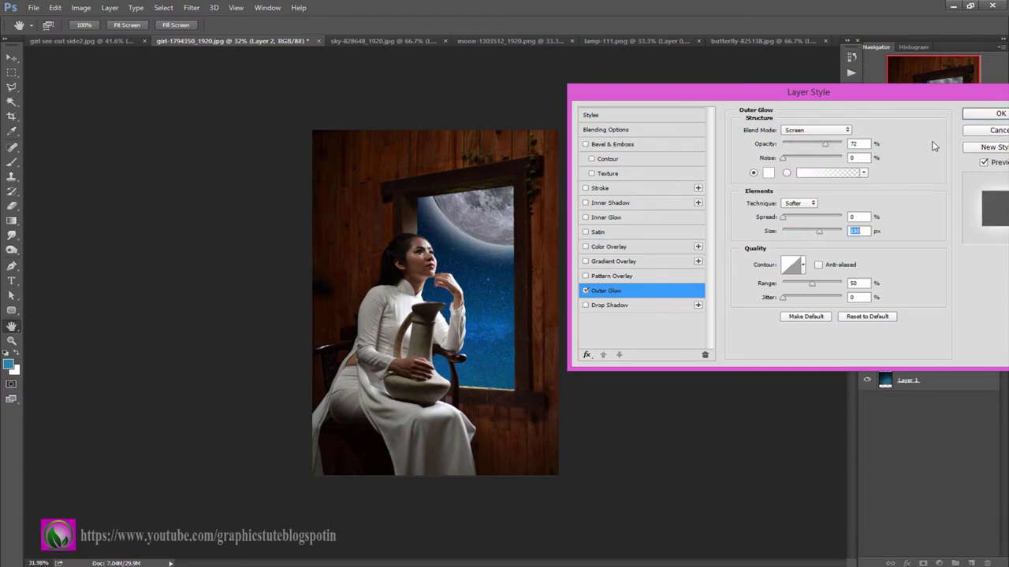
{"action": "left_click", "coordinate": [995, 116]}
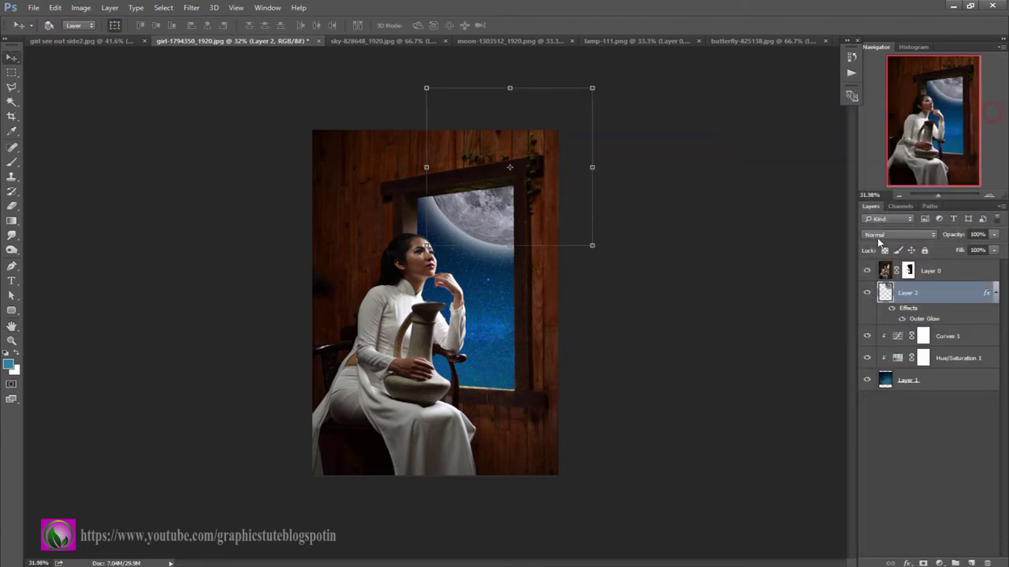
Toggle the moon layer and its glow to compare, then select Layer 0
{"action": "left_click", "coordinate": [867, 293]}
{"action": "left_click", "coordinate": [868, 294]}
{"action": "left_click", "coordinate": [894, 312]}
{"action": "left_click", "coordinate": [893, 312]}
{"action": "left_click", "coordinate": [937, 270]}
Apply Layer 0's mask and add a new Layer 3 clipped to the girl
{"action": "right_click", "coordinate": [911, 272]}
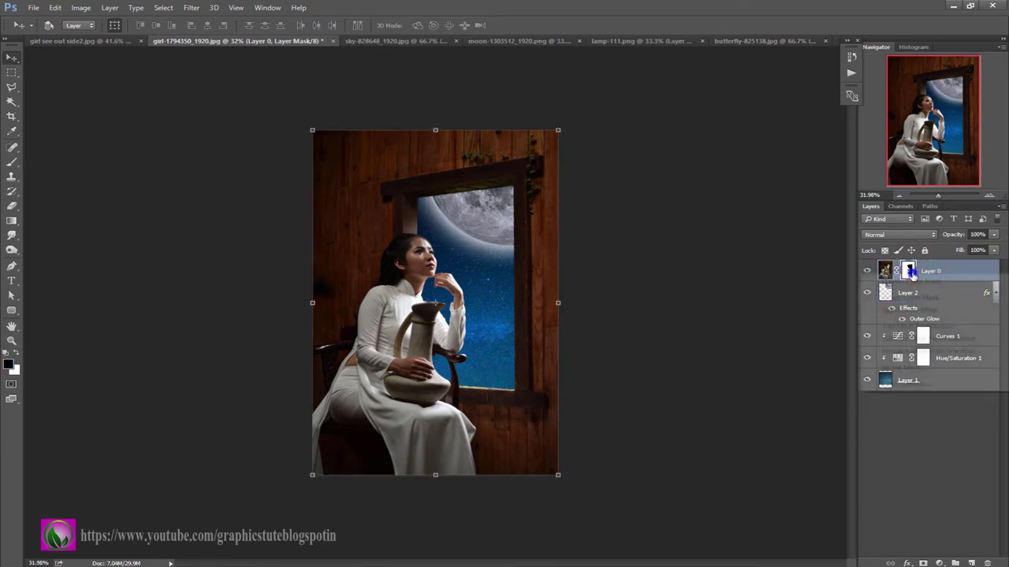
{"action": "left_click", "coordinate": [910, 311]}
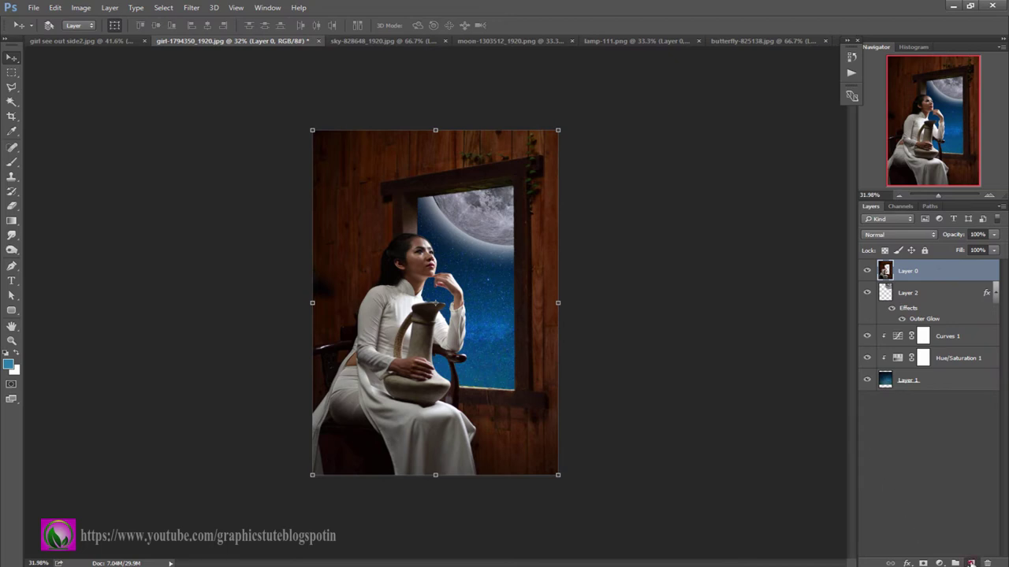
{"action": "left_click", "coordinate": [971, 562]}
{"action": "right_click", "coordinate": [911, 274]}
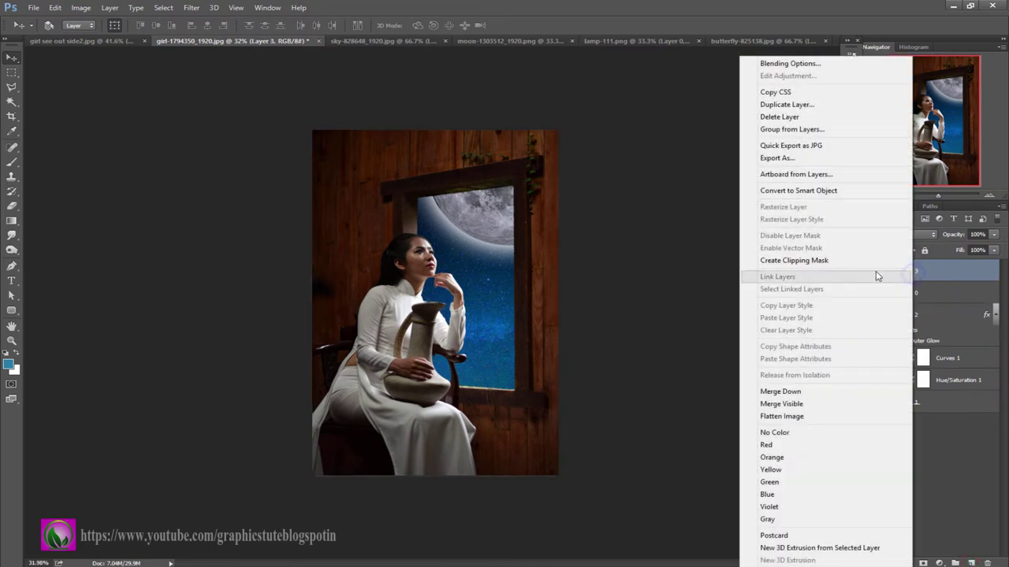
{"action": "left_click", "coordinate": [830, 262]}
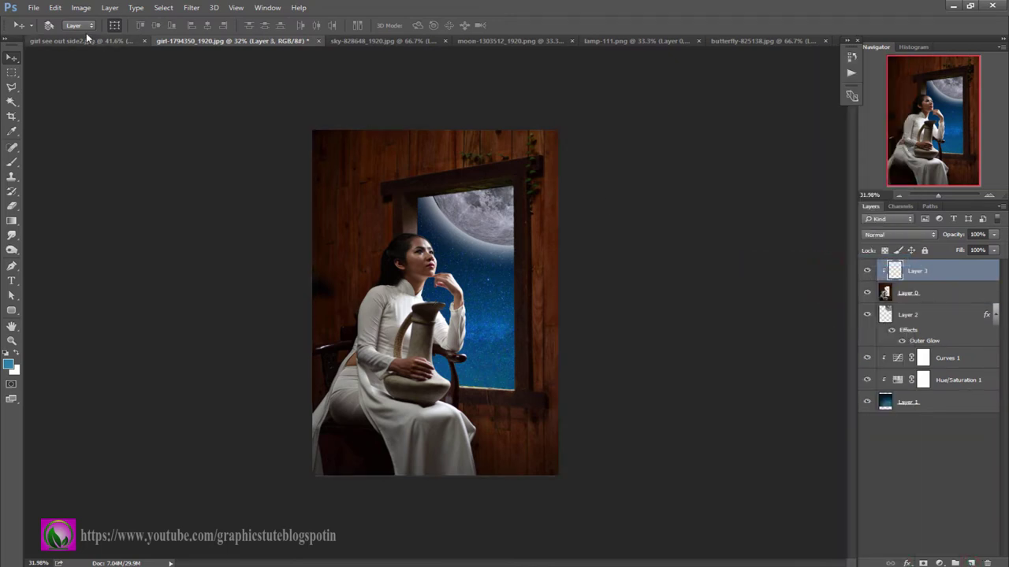
Fill Layer 3 with 50% gray and set its blend mode to Overlay
{"action": "left_click", "coordinate": [55, 7]}
{"action": "left_click", "coordinate": [88, 170]}
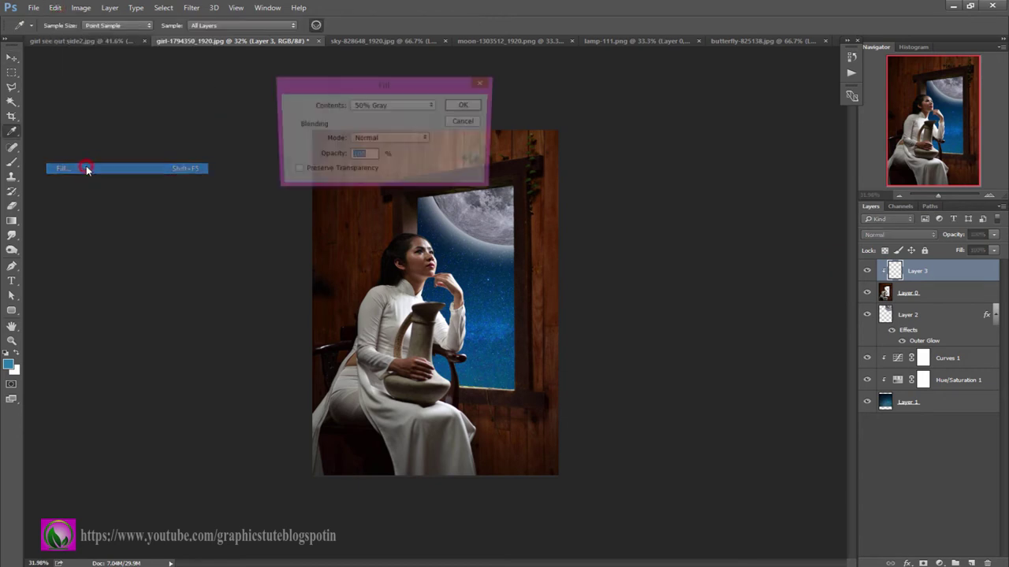
{"action": "left_click", "coordinate": [469, 103]}
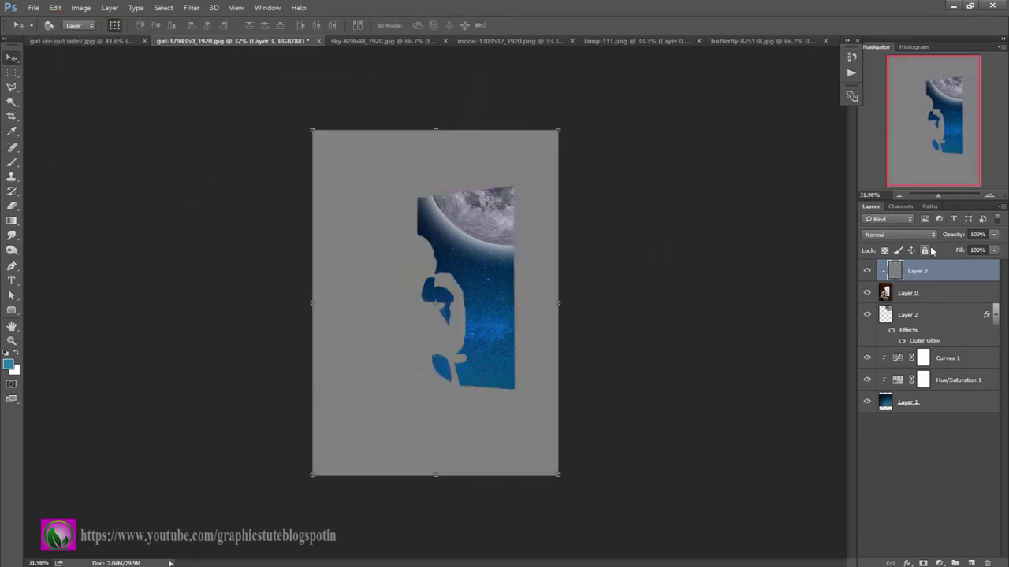
{"action": "left_click", "coordinate": [922, 235]}
{"action": "left_click", "coordinate": [875, 353]}
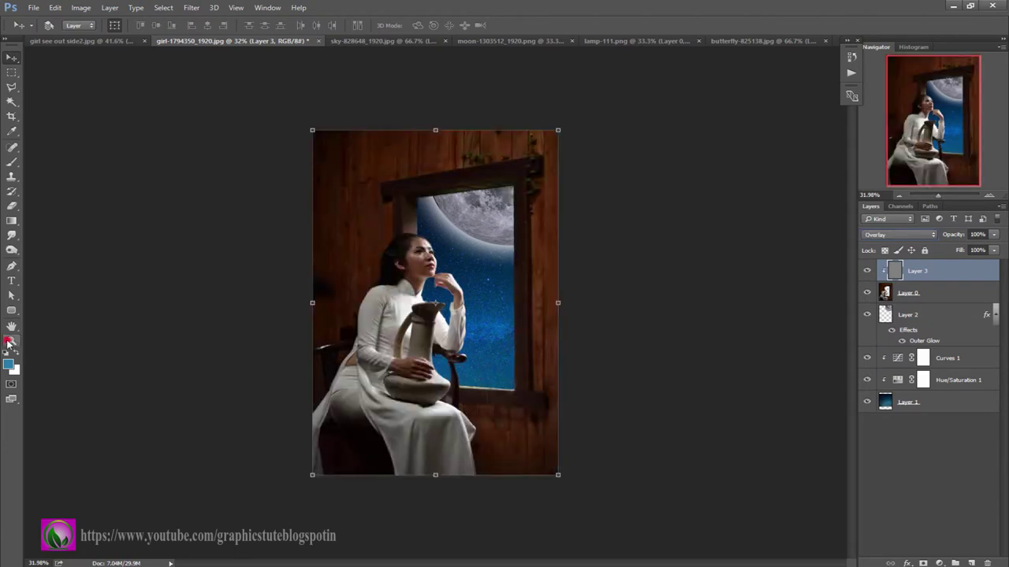
{"action": "left_click", "coordinate": [9, 342]}
Zoom in to 82% and set up the Dodge tool with a 40 px brush
{"action": "left_click_drag", "start_coordinate": [442, 316], "coordinate": [473, 375]}
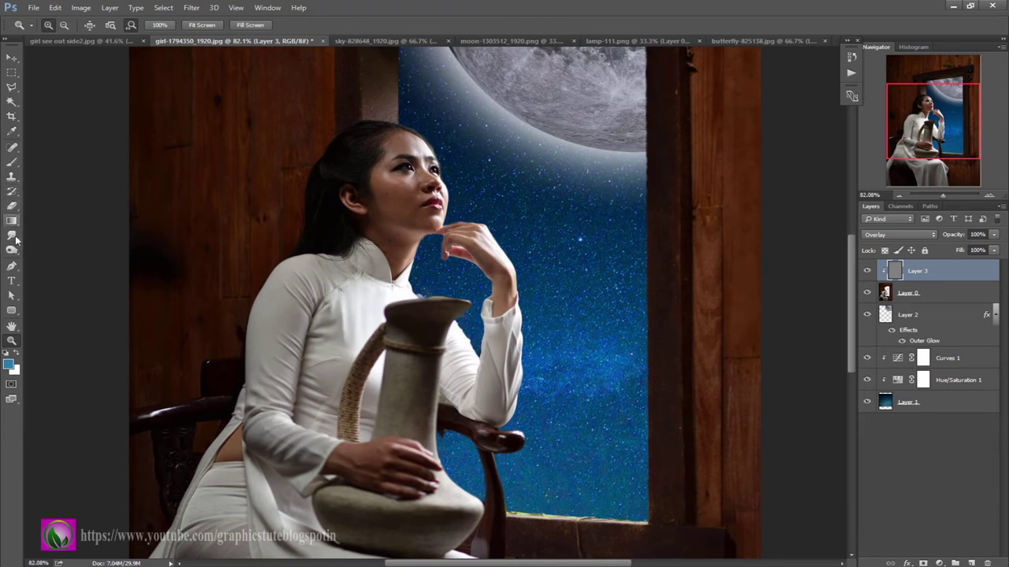
{"action": "right_click", "coordinate": [12, 249]}
{"action": "left_click", "coordinate": [56, 250]}
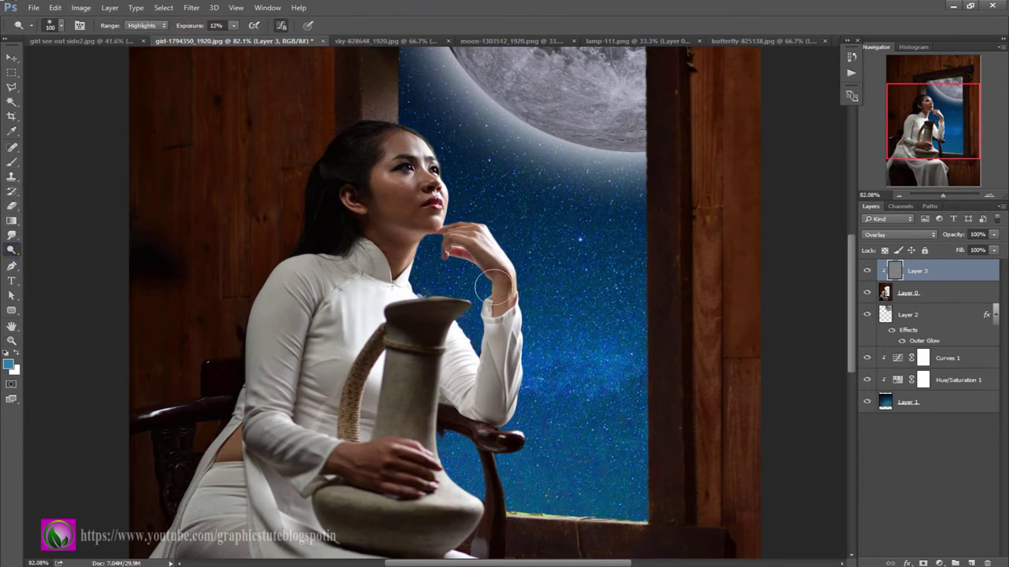
{"action": "key", "text": "bracketleft"}
{"action": "key", "text": "bracketleft"}
{"action": "key", "text": "bracketleft"}
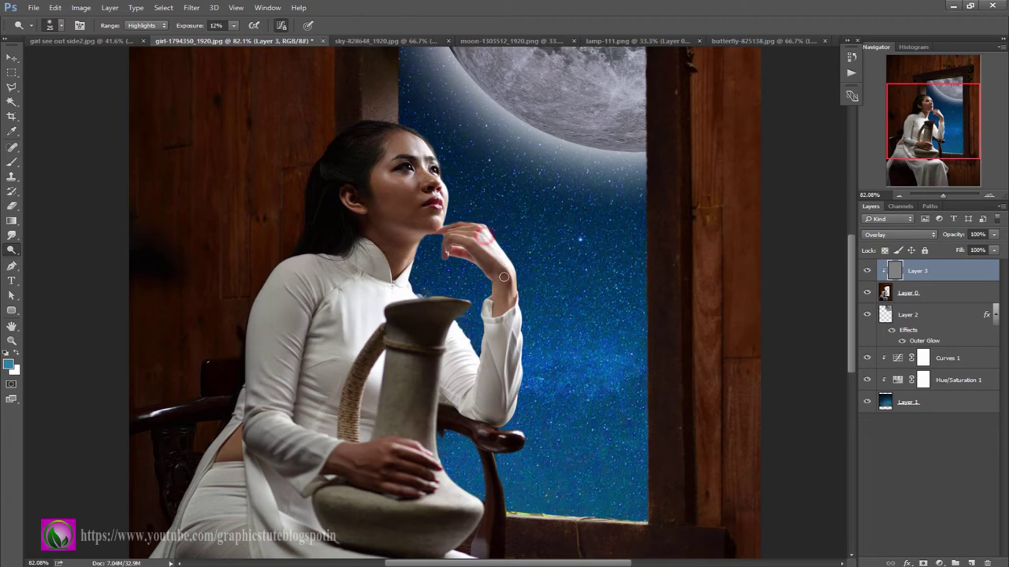
{"action": "key", "text": "bracketright"}
{"action": "scroll", "coordinate": [491, 345], "scroll_direction": "down", "scroll_amount": 3}
{"action": "scroll", "coordinate": [472, 363], "scroll_direction": "left", "scroll_amount": 2}
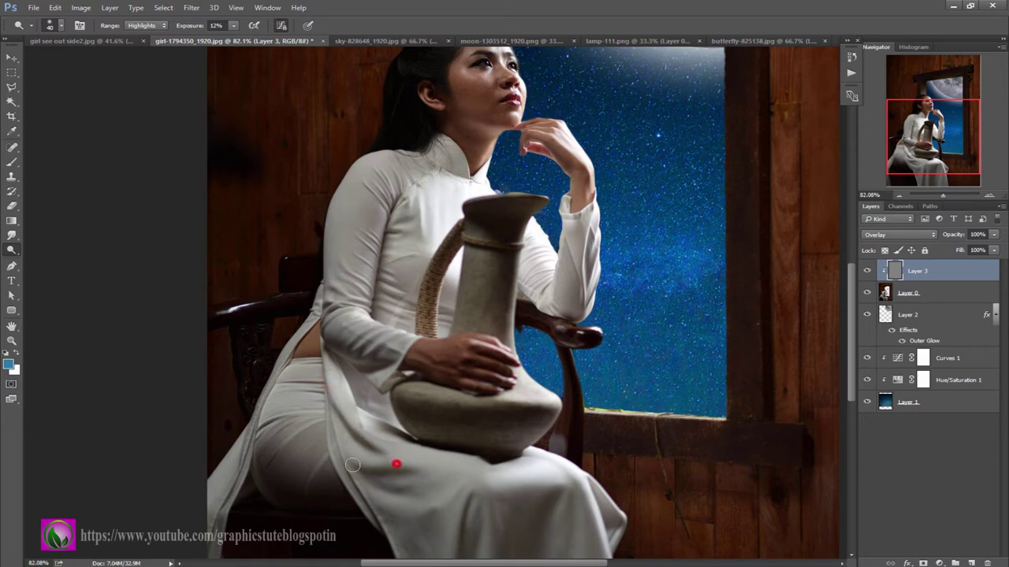
Dodge highlights into the white dress, its folds and right edge
{"action": "left_click", "coordinate": [383, 494]}
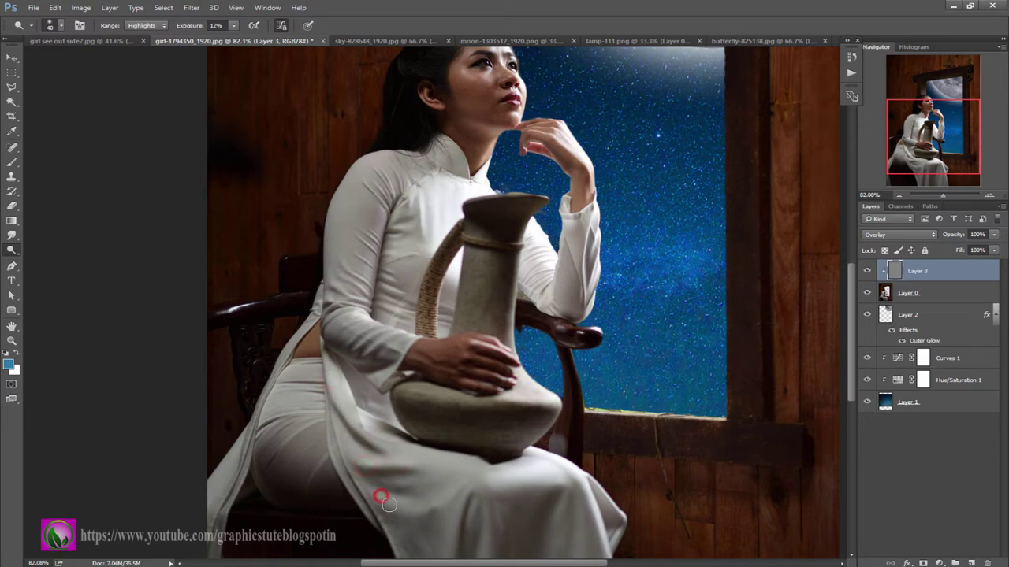
{"action": "left_click_drag", "start_coordinate": [548, 516], "coordinate": [556, 351]}
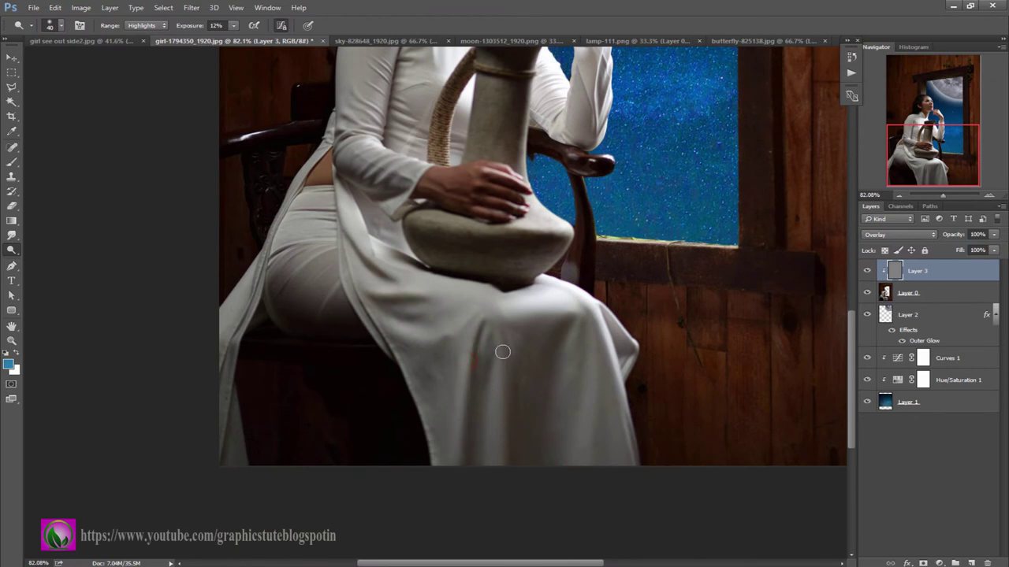
{"action": "left_click", "coordinate": [502, 364]}
{"action": "left_click", "coordinate": [501, 357]}
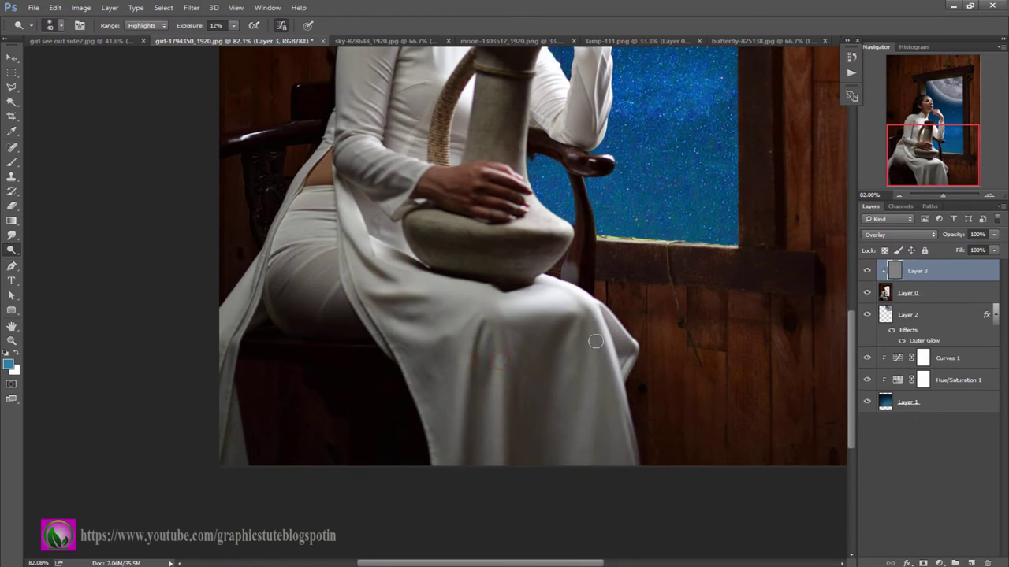
{"action": "left_click", "coordinate": [621, 391]}
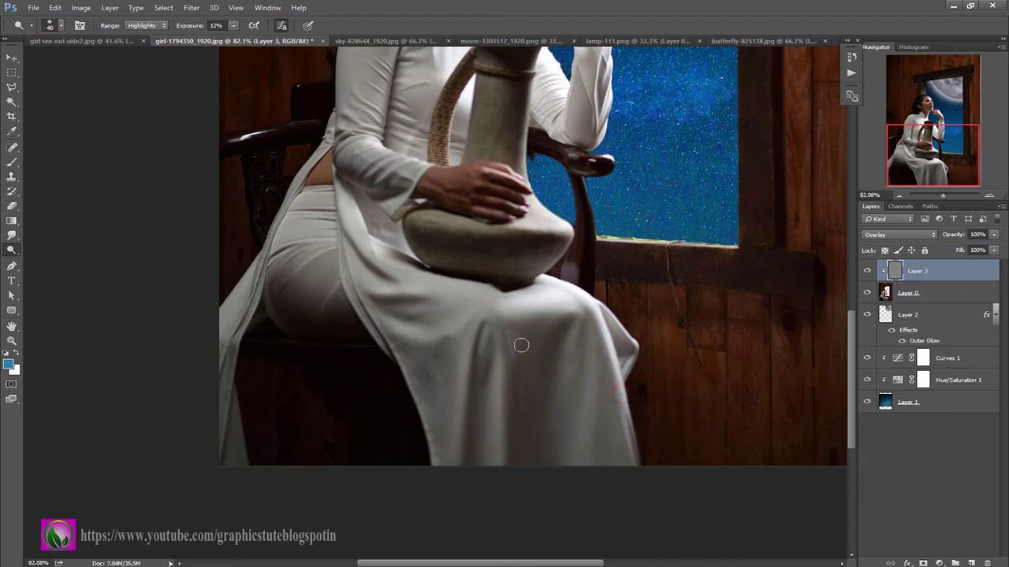
{"action": "left_click", "coordinate": [332, 282]}
Dodge the jug neck, right sleeve and cheek, then toggle Layer 3 to compare
{"action": "left_click_drag", "start_coordinate": [426, 220], "coordinate": [400, 315]}
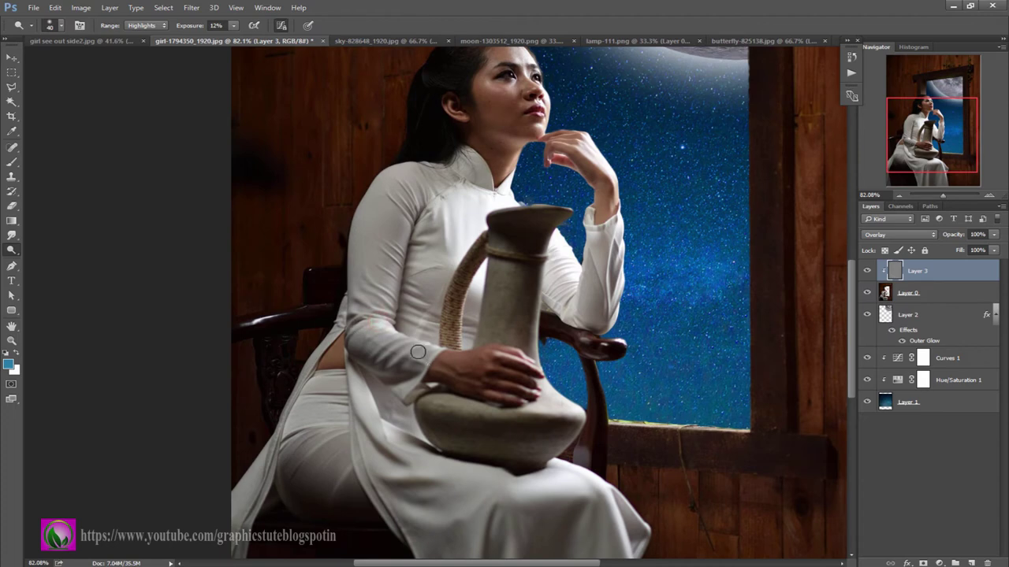
{"action": "left_click_drag", "start_coordinate": [544, 263], "coordinate": [523, 350]}
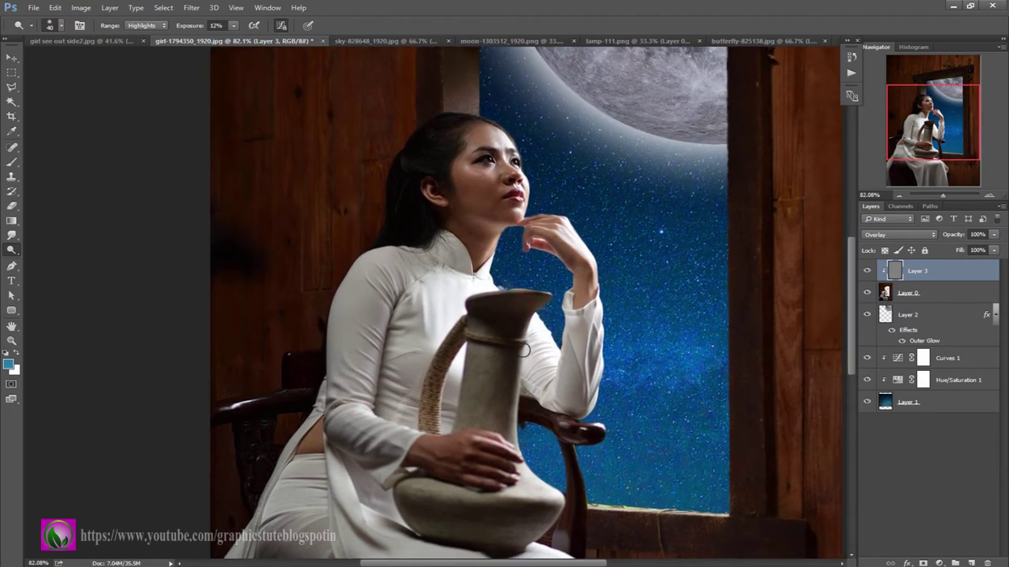
{"action": "left_click", "coordinate": [520, 384]}
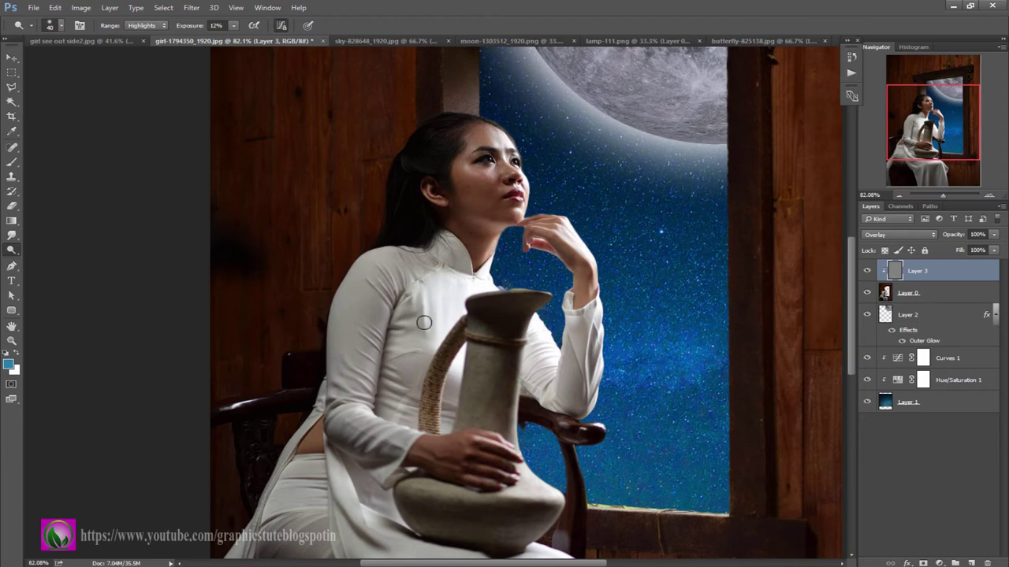
{"action": "left_click", "coordinate": [583, 328]}
{"action": "left_click_drag", "start_coordinate": [650, 325], "coordinate": [650, 405]}
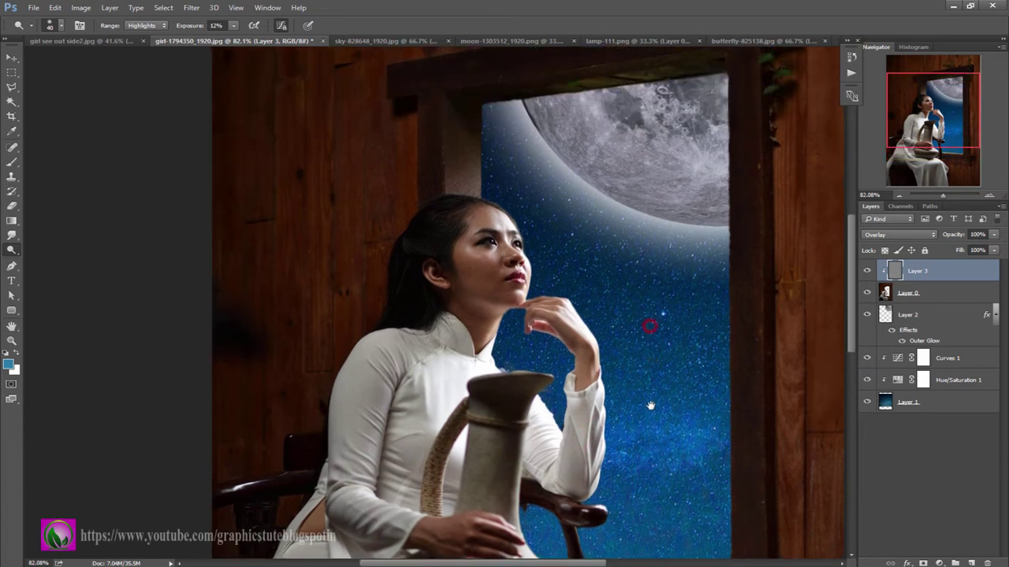
{"action": "left_click", "coordinate": [468, 262]}
{"action": "left_click", "coordinate": [868, 271]}
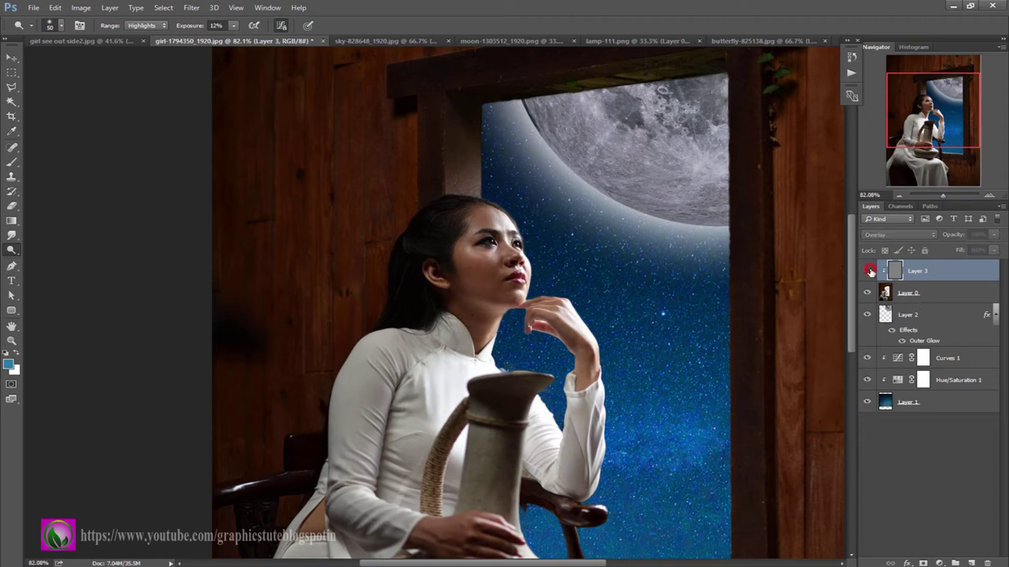
{"action": "left_click", "coordinate": [868, 272]}
{"action": "left_click", "coordinate": [868, 271]}
{"action": "left_click", "coordinate": [870, 270]}
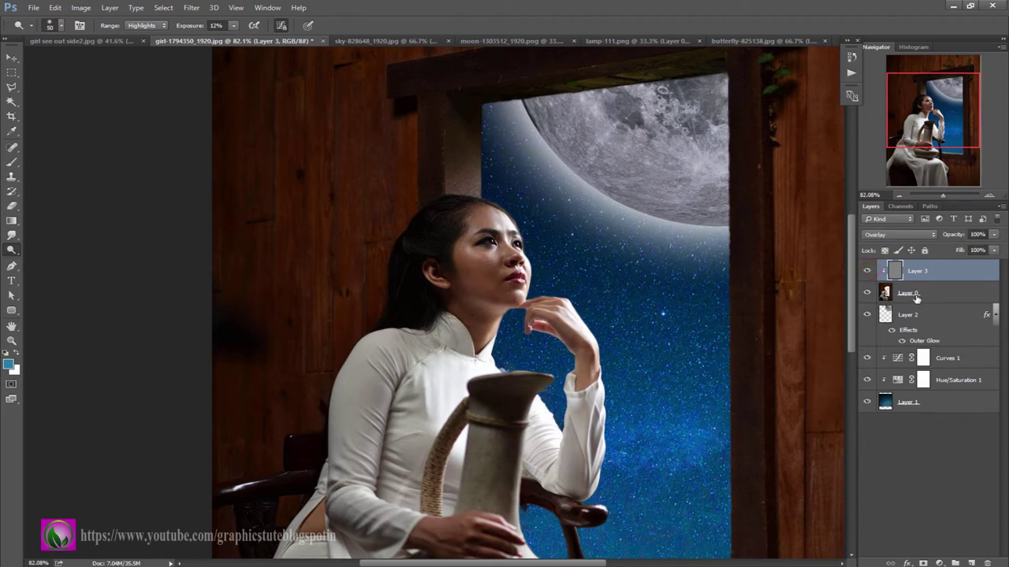
Add a Layer 4 clipped above Layer 3 and fill it with 50% gray
{"action": "left_click", "coordinate": [974, 563]}
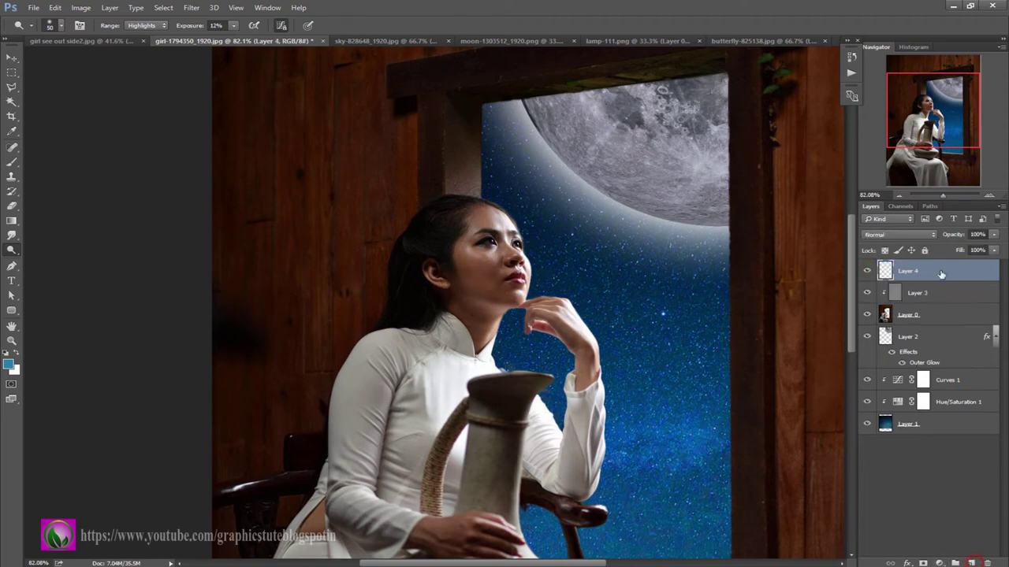
{"action": "right_click", "coordinate": [942, 276]}
{"action": "left_click", "coordinate": [823, 261]}
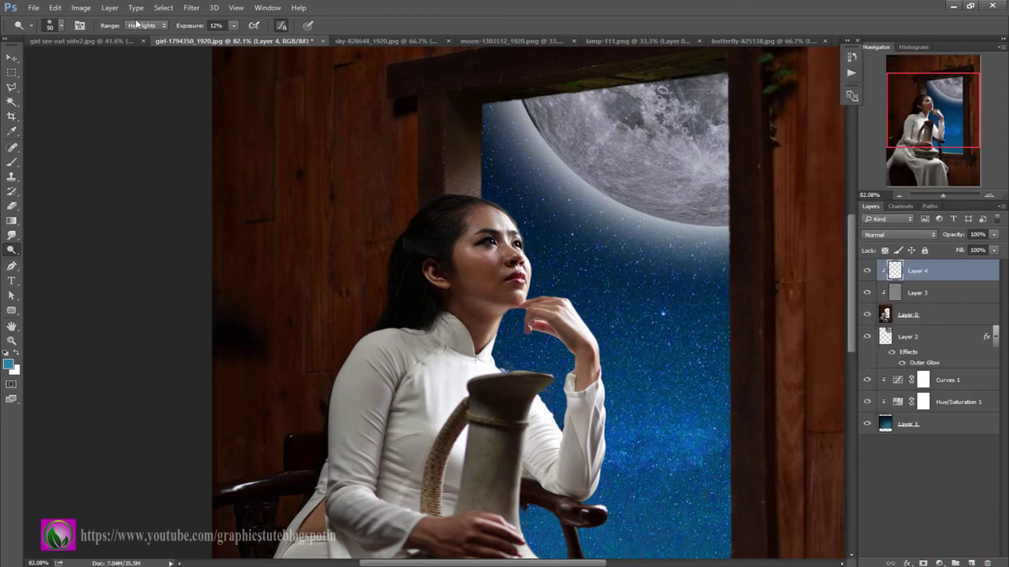
{"action": "left_click", "coordinate": [55, 7]}
{"action": "left_click", "coordinate": [65, 169]}
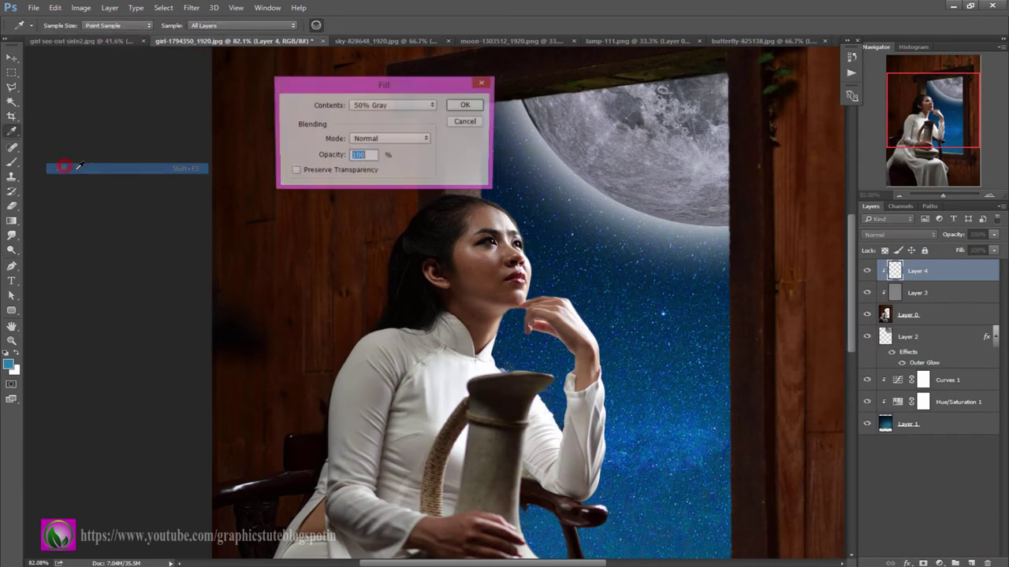
{"action": "left_click", "coordinate": [471, 104]}
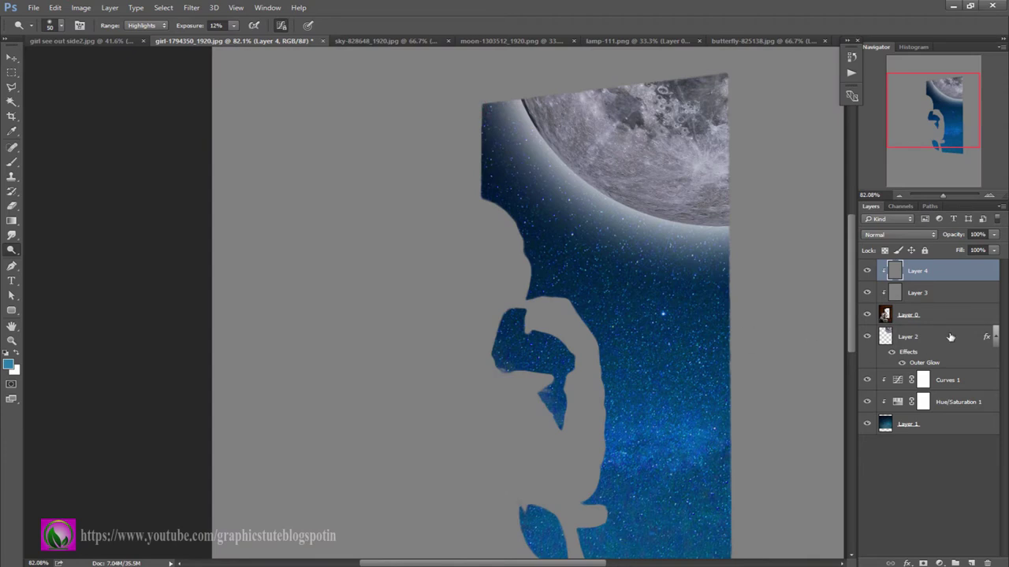
{"action": "left_click", "coordinate": [907, 235]}
Set Layer 4 to Overlay and burn shading into the lower dress folds and waist
{"action": "left_click", "coordinate": [891, 347]}
{"action": "right_click", "coordinate": [11, 251]}
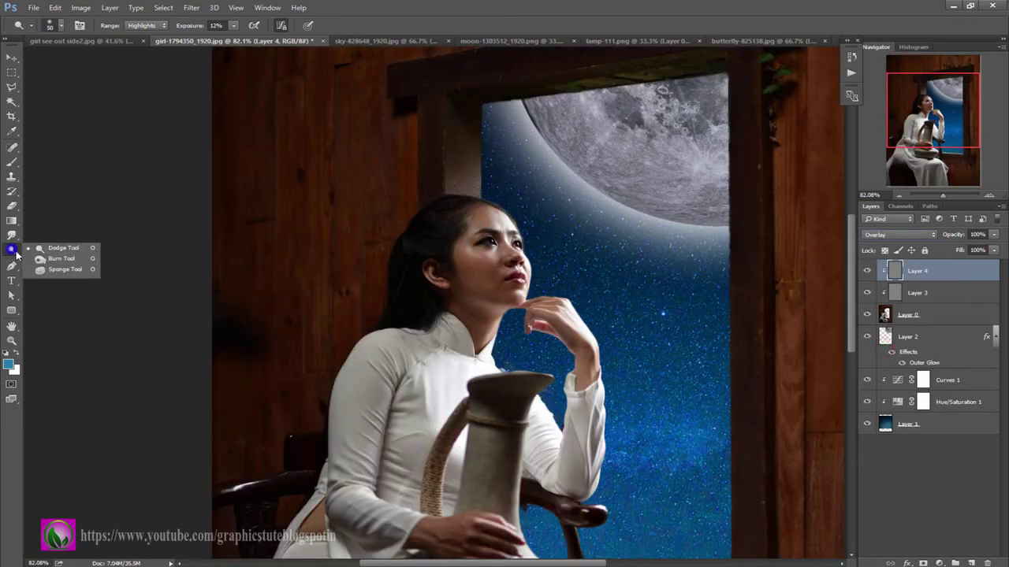
{"action": "left_click", "coordinate": [59, 258]}
{"action": "left_click_drag", "start_coordinate": [461, 349], "coordinate": [472, 158]}
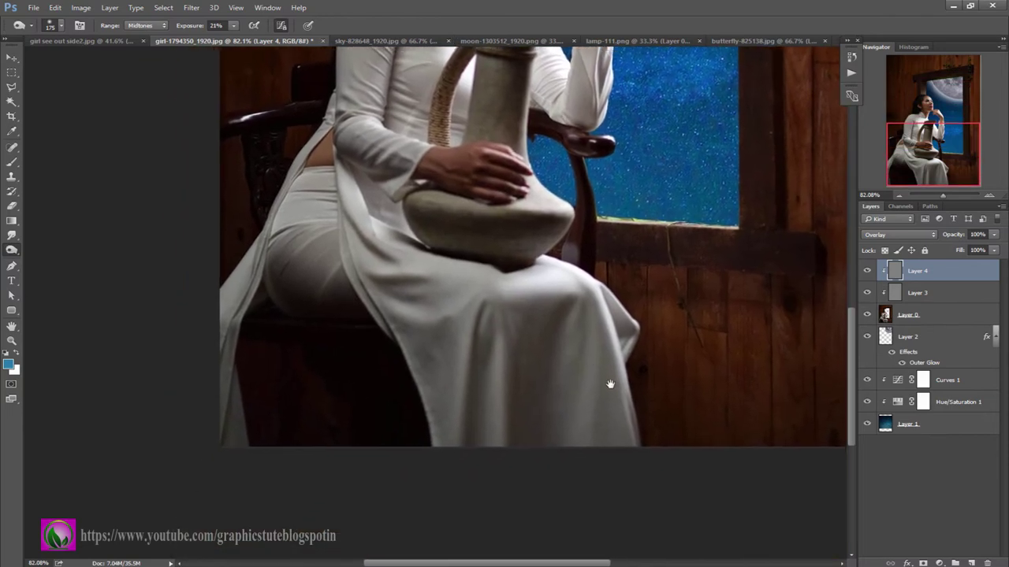
{"action": "left_click", "coordinate": [434, 338]}
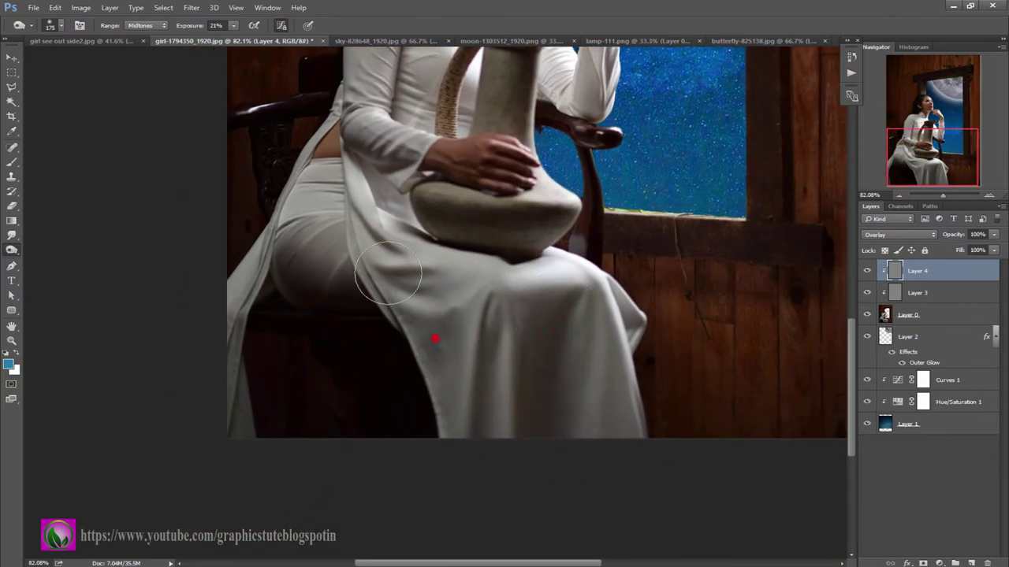
{"action": "left_click", "coordinate": [256, 292]}
{"action": "scroll", "coordinate": [371, 354], "scroll_direction": "up", "scroll_amount": 3}
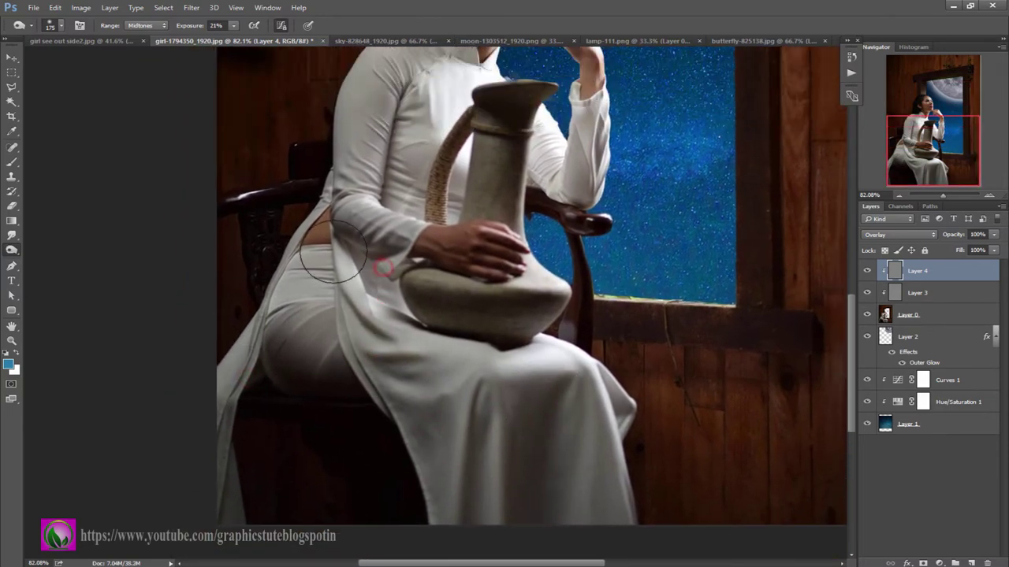
{"action": "left_click", "coordinate": [331, 246]}
{"action": "left_click", "coordinate": [432, 302]}
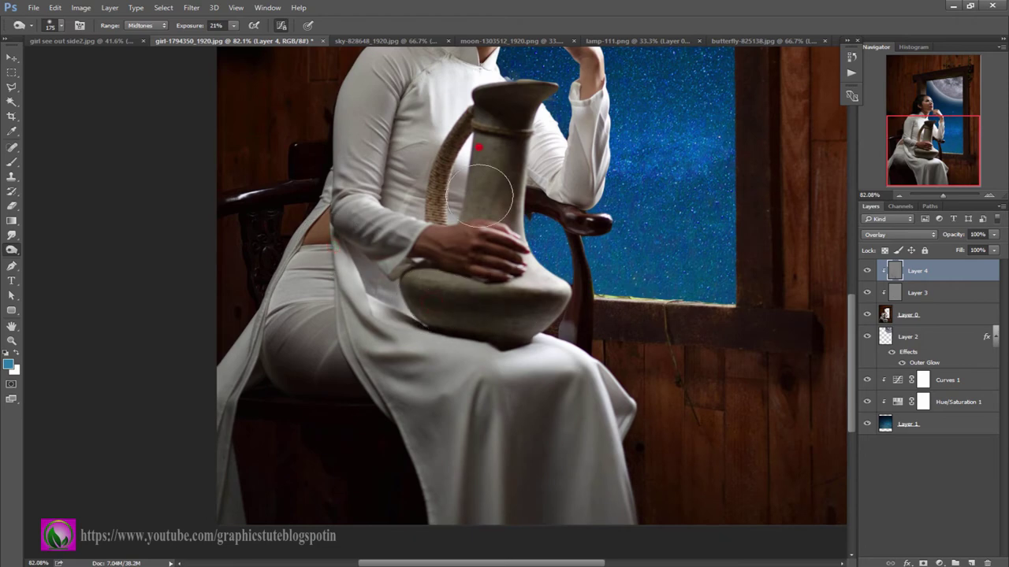
Burn darker shading into the upper sleeve, shoulder and hair
{"action": "left_click_drag", "start_coordinate": [486, 302], "coordinate": [549, 418]}
{"action": "left_click", "coordinate": [444, 219]}
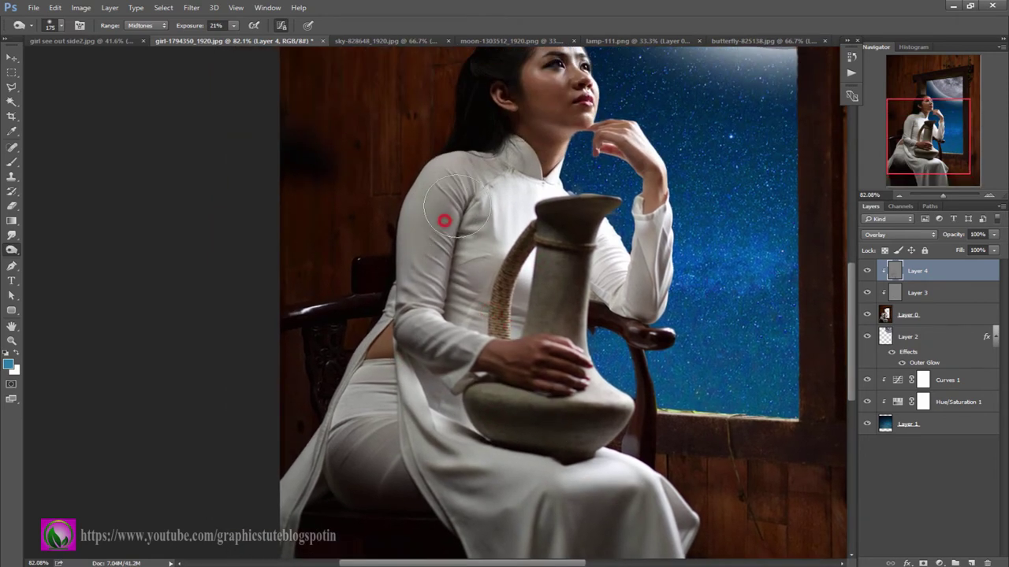
{"action": "left_click", "coordinate": [494, 217]}
{"action": "left_click_drag", "start_coordinate": [472, 286], "coordinate": [441, 392]}
{"action": "left_click", "coordinate": [457, 174]}
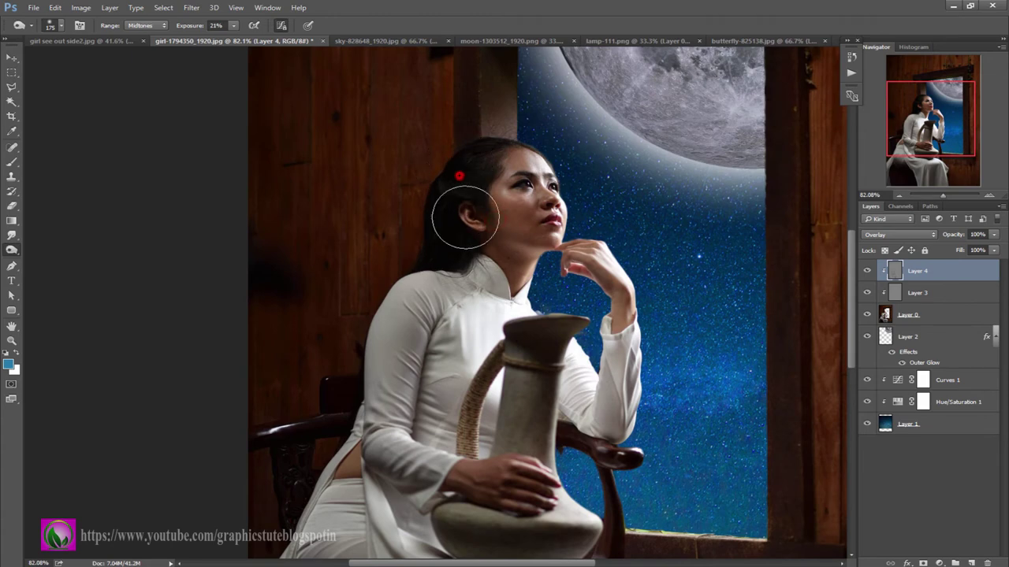
{"action": "left_click", "coordinate": [489, 163]}
{"action": "left_click", "coordinate": [503, 129]}
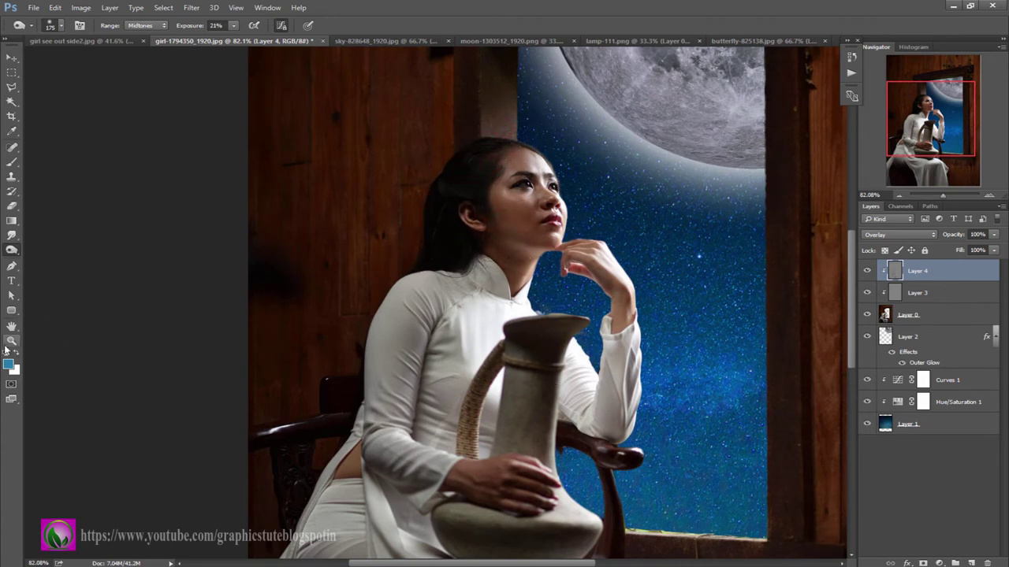
Zoom out to the whole composite and toggle Layer 4 to compare the shading
{"action": "left_click", "coordinate": [11, 341]}
{"action": "mouse_move", "coordinate": [408, 394]}
{"action": "left_mouse_down"}
{"action": "mouse_move", "coordinate": [352, 299]}
{"action": "mouse_move", "coordinate": [447, 357]}
{"action": "left_mouse_up"}
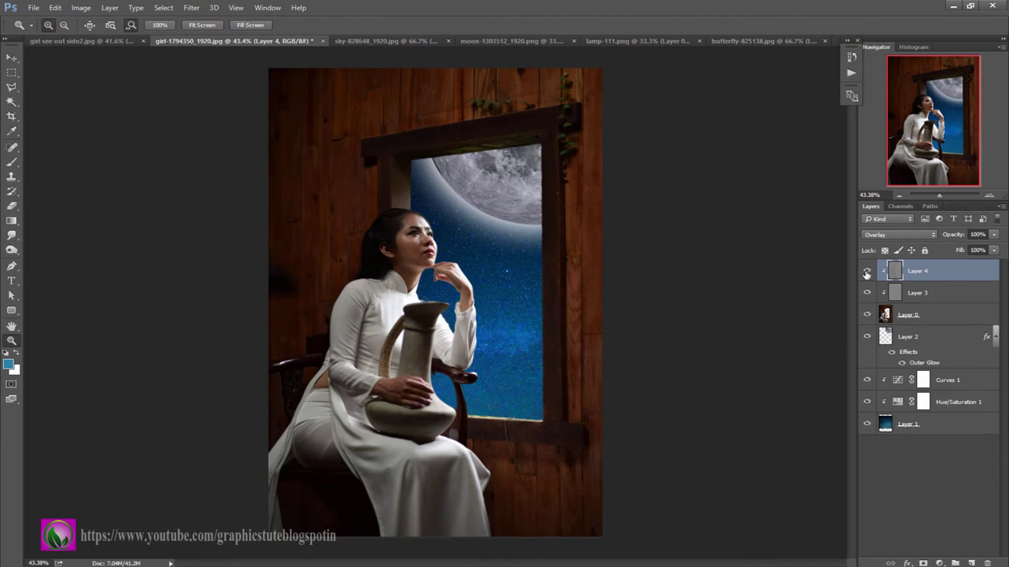
{"action": "left_click", "coordinate": [866, 271]}
{"action": "left_click", "coordinate": [866, 271]}
{"action": "left_click", "coordinate": [866, 271]}
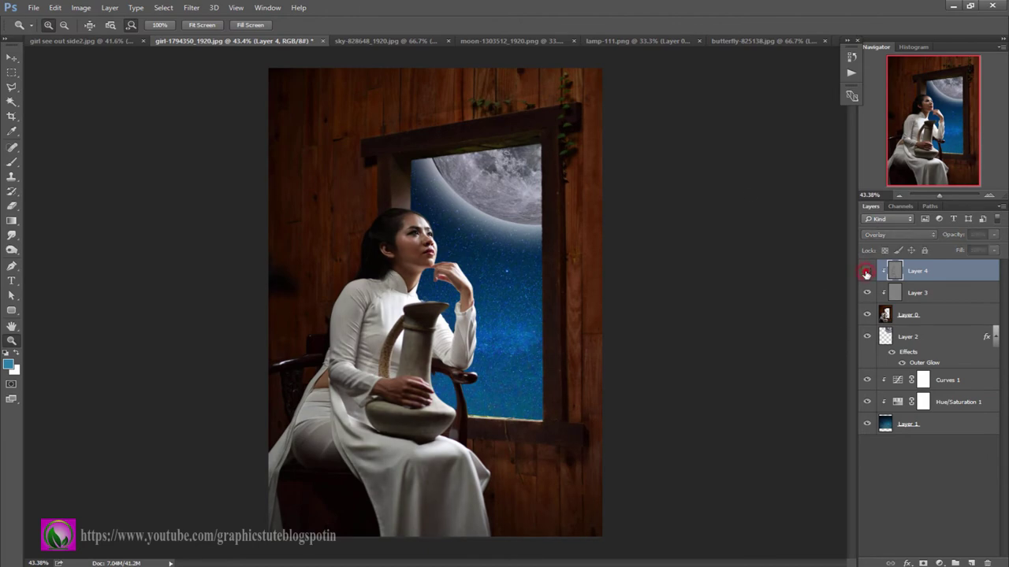
{"action": "left_click", "coordinate": [866, 271]}
Switch to the butterfly image and apply its layer mask
{"action": "left_click", "coordinate": [603, 40]}
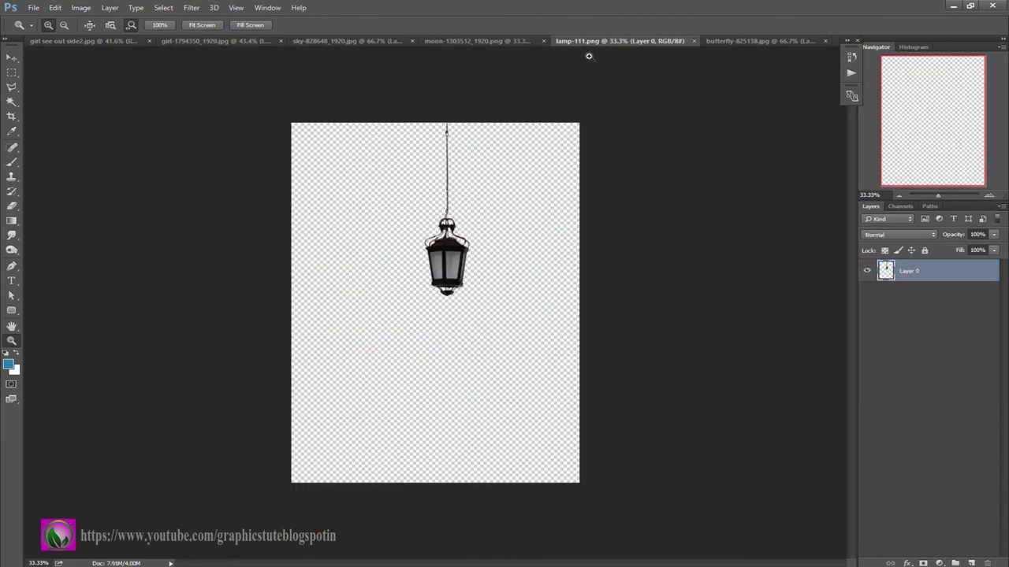
{"action": "left_click", "coordinate": [741, 41]}
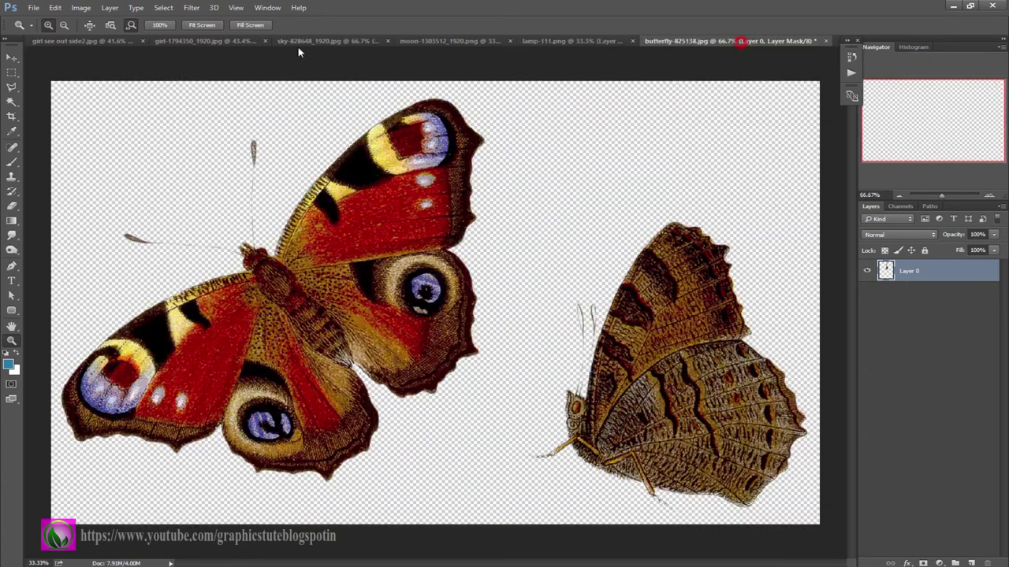
{"action": "left_click", "coordinate": [11, 59]}
{"action": "right_click", "coordinate": [914, 269]}
{"action": "left_click", "coordinate": [905, 302]}
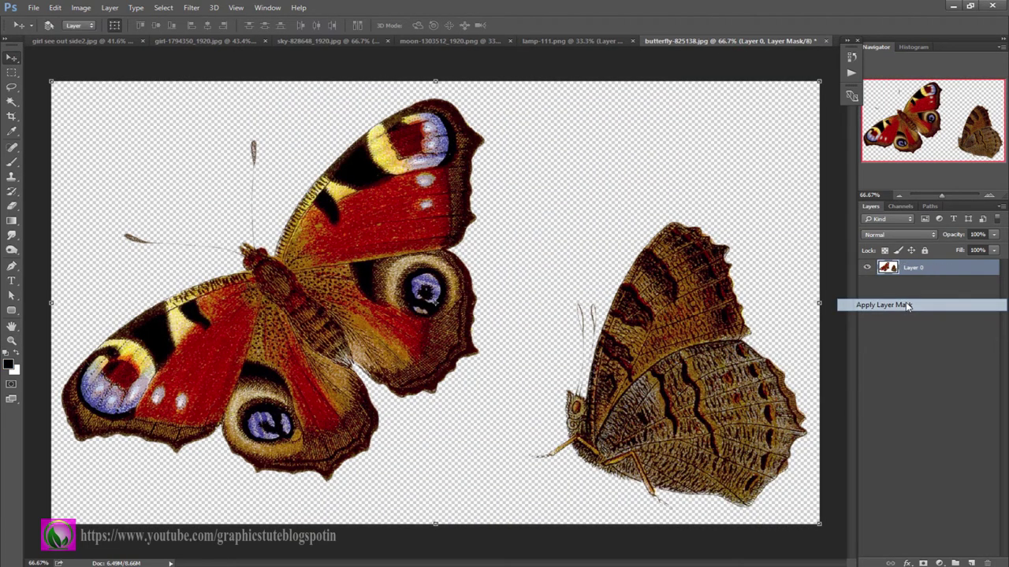
Lasso the brown butterfly and drag it into the girl composite as Layer 5
{"action": "left_click", "coordinate": [20, 91]}
{"action": "left_click_drag", "start_coordinate": [592, 189], "coordinate": [817, 486]}
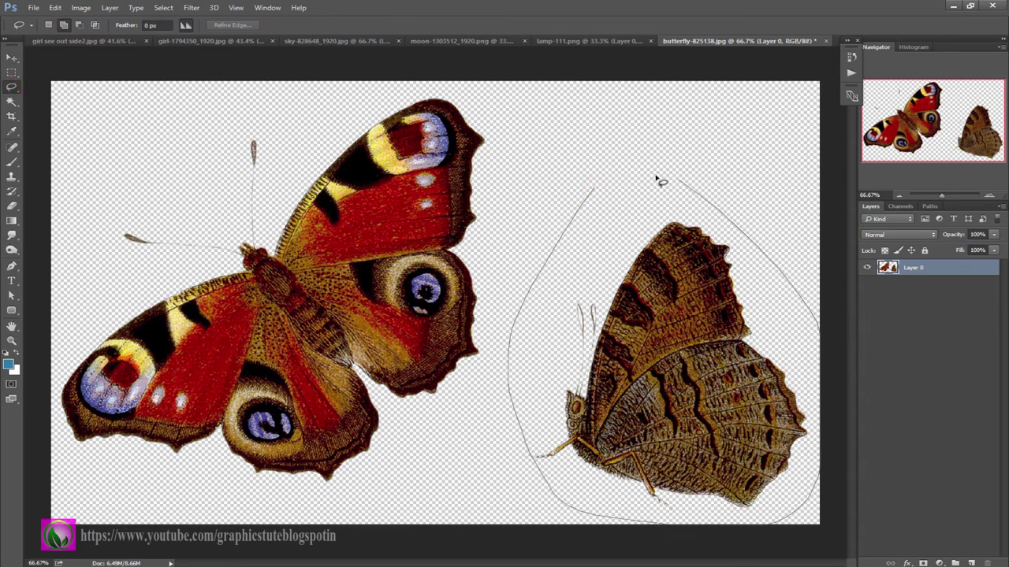
{"action": "left_click_drag", "start_coordinate": [817, 486], "coordinate": [597, 189]}
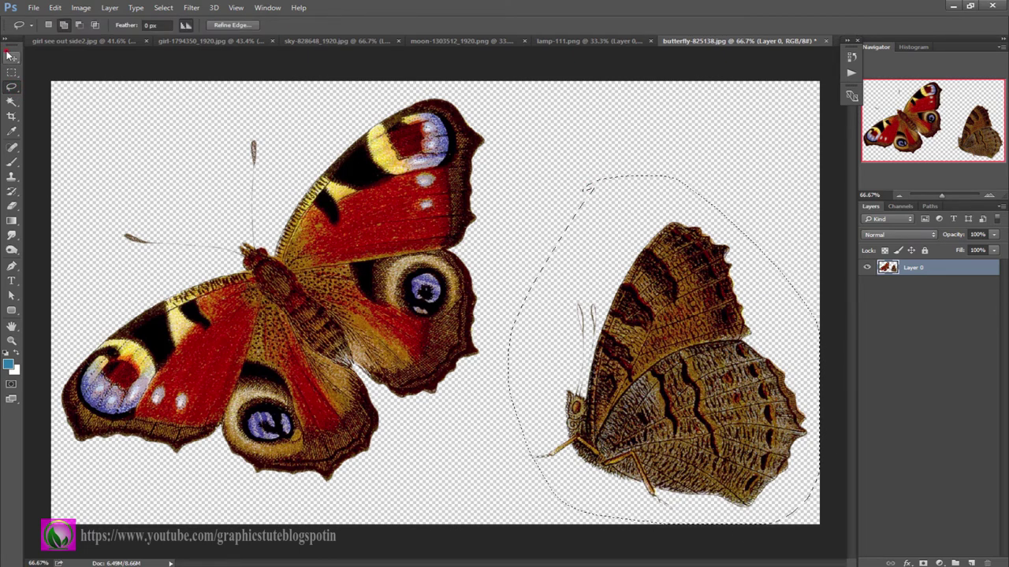
{"action": "left_click", "coordinate": [11, 58]}
{"action": "mouse_move", "coordinate": [656, 353]}
{"action": "left_mouse_down"}
{"action": "mouse_move", "coordinate": [89, 84]}
{"action": "mouse_move", "coordinate": [453, 249]}
{"action": "left_mouse_up"}
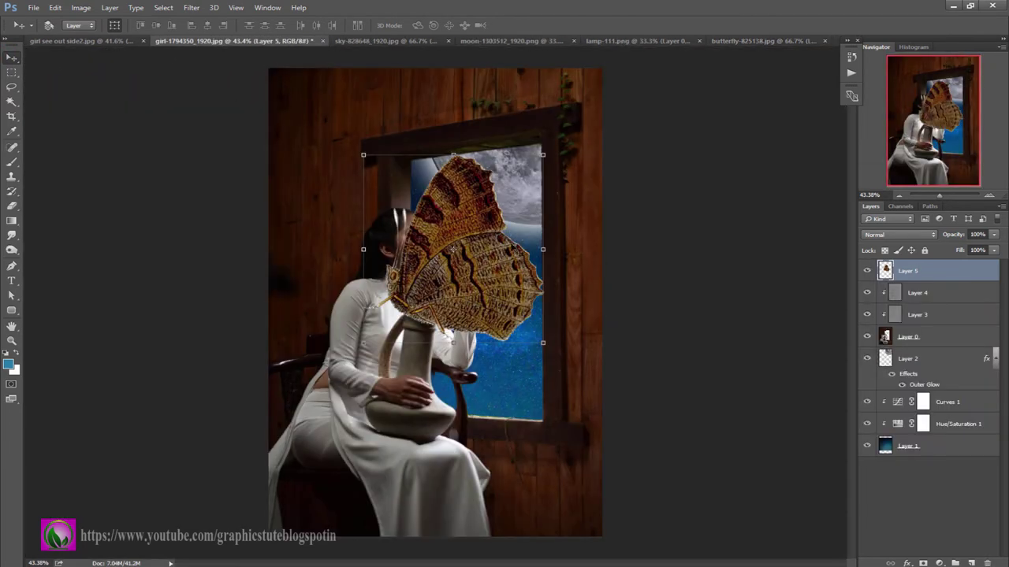
Scale the butterfly to about 15% beside the girl's raised hand and nudge it left
{"action": "mouse_move", "coordinate": [542, 155]}
{"action": "left_mouse_down"}
{"action": "mouse_move", "coordinate": [474, 228]}
{"action": "mouse_move", "coordinate": [488, 264]}
{"action": "mouse_move", "coordinate": [494, 246]}
{"action": "mouse_move", "coordinate": [481, 271]}
{"action": "left_mouse_up"}
{"action": "left_click", "coordinate": [503, 25]}
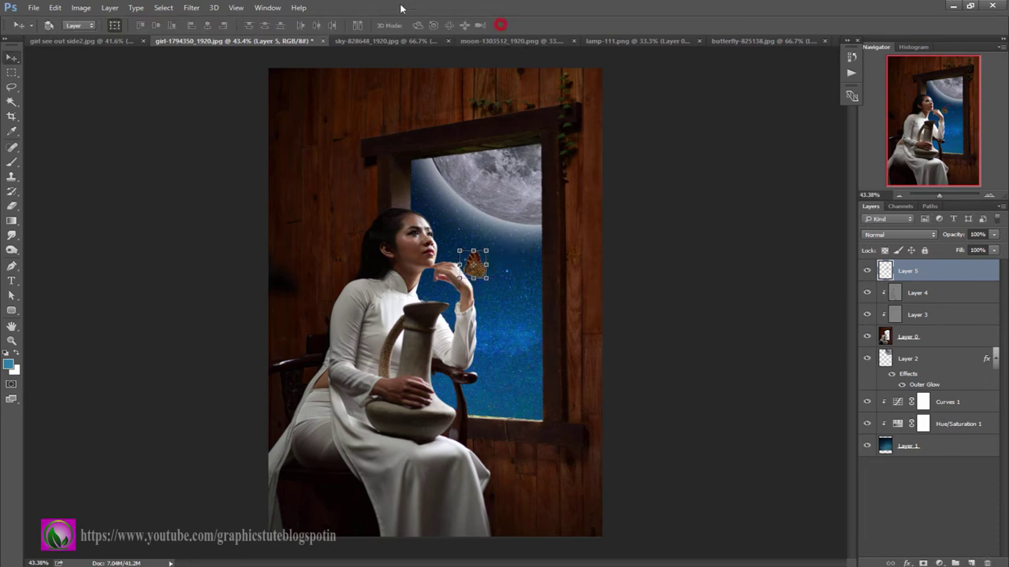
{"action": "key", "text": "Left"}
{"action": "key", "text": "Left"}
{"action": "key", "text": "Left"}
{"action": "key", "text": "Left"}
{"action": "key", "text": "Left"}
{"action": "key", "text": "Left"}
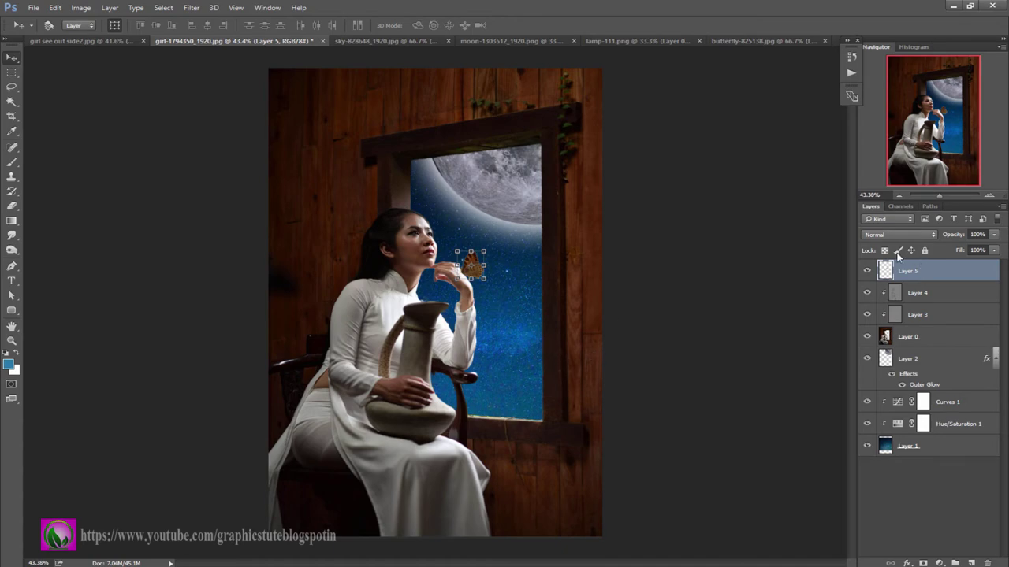
Give the butterfly an Outer Glow of 57 px size at 42% opacity
{"action": "double_click", "coordinate": [995, 278]}
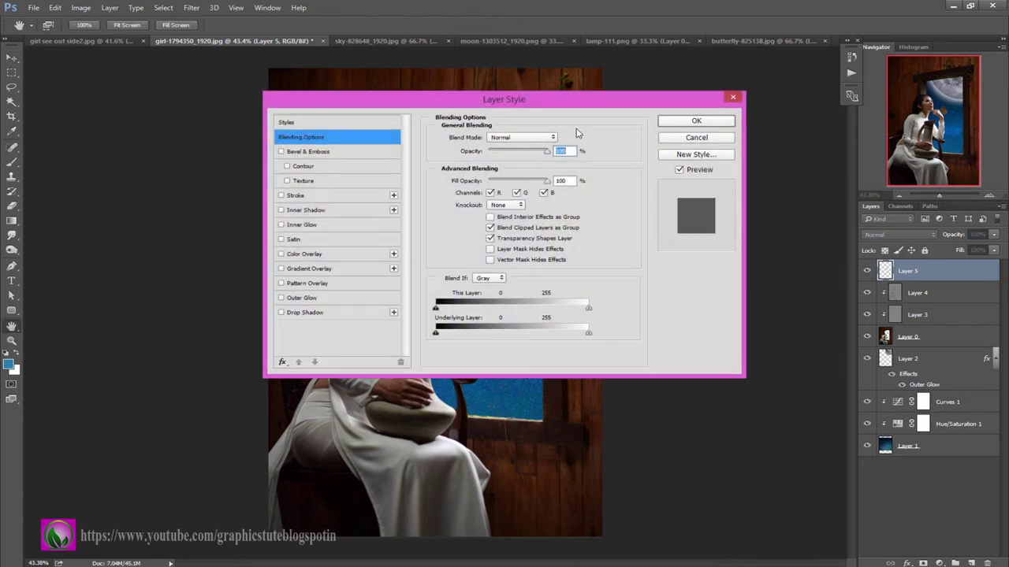
{"action": "left_click_drag", "start_coordinate": [578, 108], "coordinate": [1004, 149]}
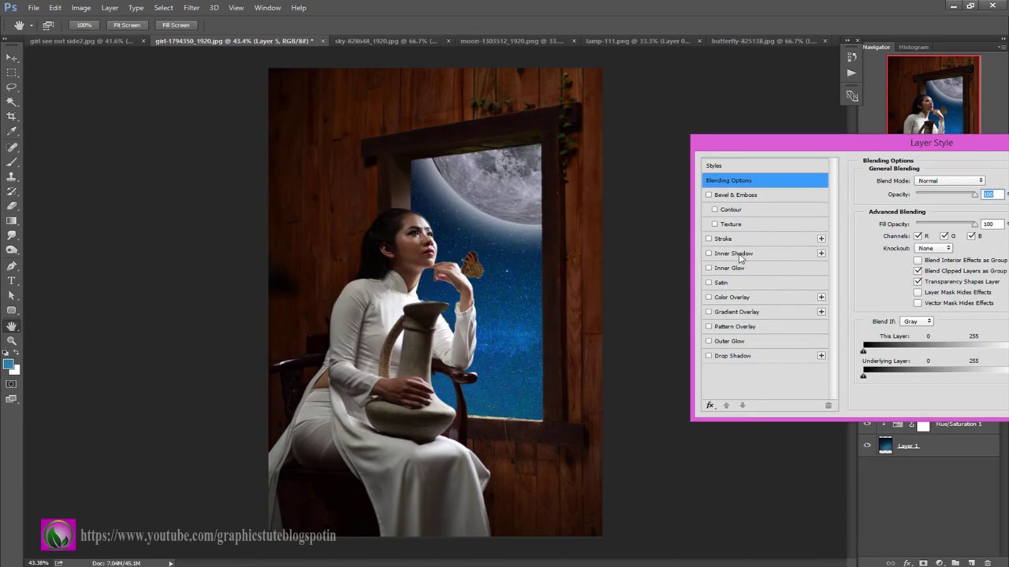
{"action": "left_click", "coordinate": [741, 342]}
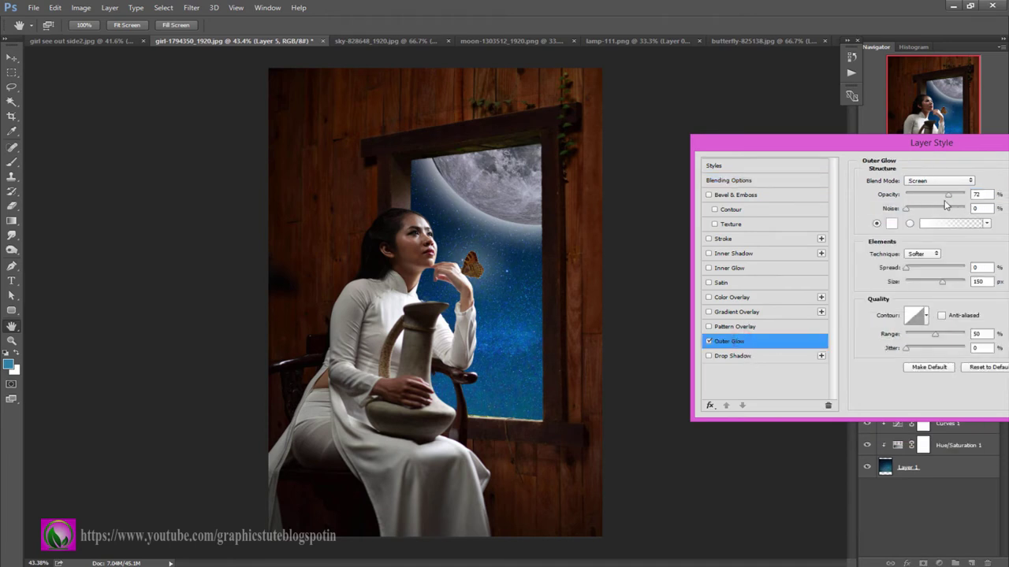
{"action": "left_click_drag", "start_coordinate": [942, 282], "coordinate": [923, 282]}
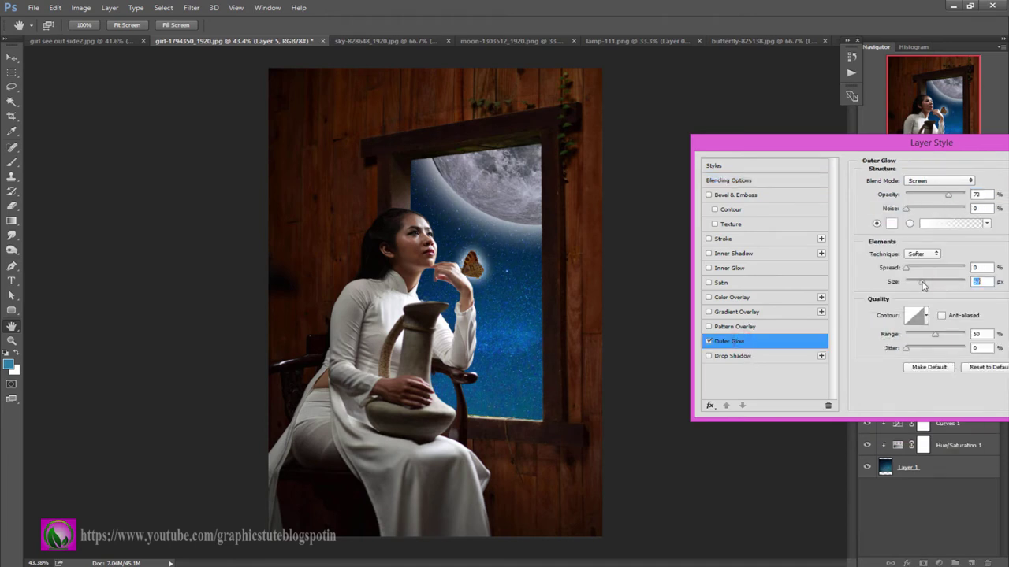
{"action": "left_click_drag", "start_coordinate": [950, 197], "coordinate": [927, 197]}
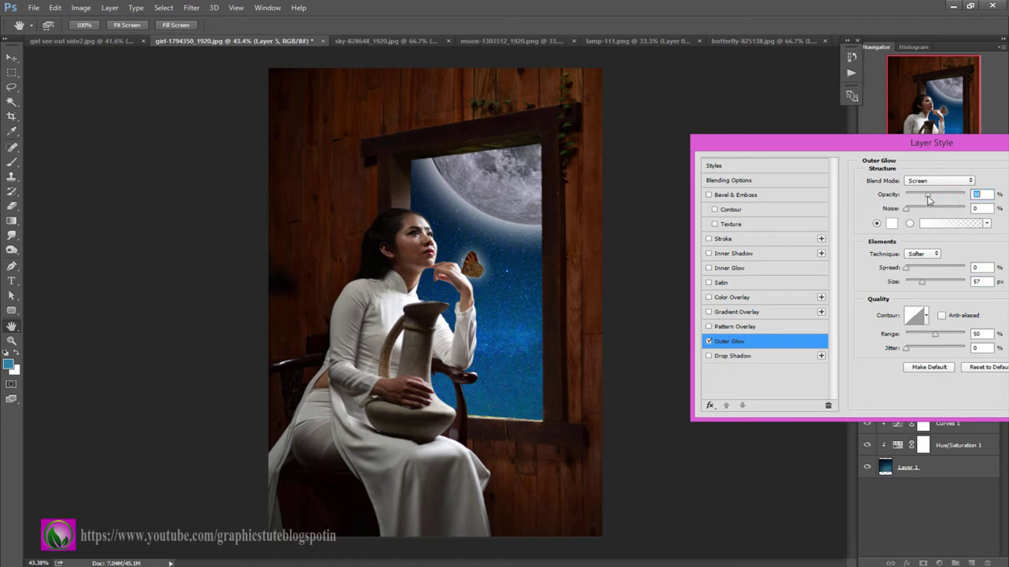
{"action": "left_click_drag", "start_coordinate": [977, 145], "coordinate": [812, 121]}
{"action": "left_click", "coordinate": [951, 139]}
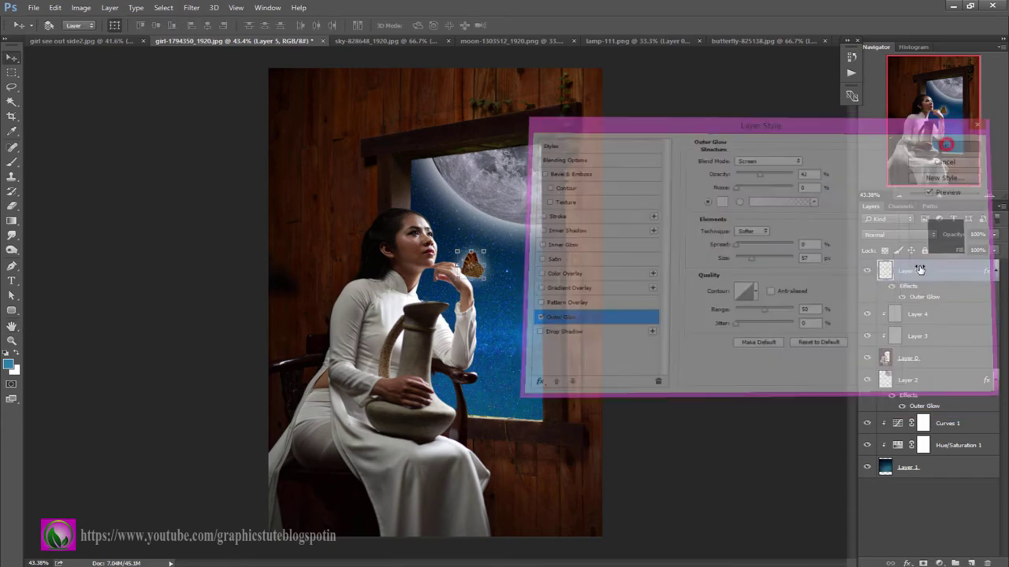
Toggle the butterfly's visibility to compare, then add a Solid Color fill layer
{"action": "left_click", "coordinate": [867, 271]}
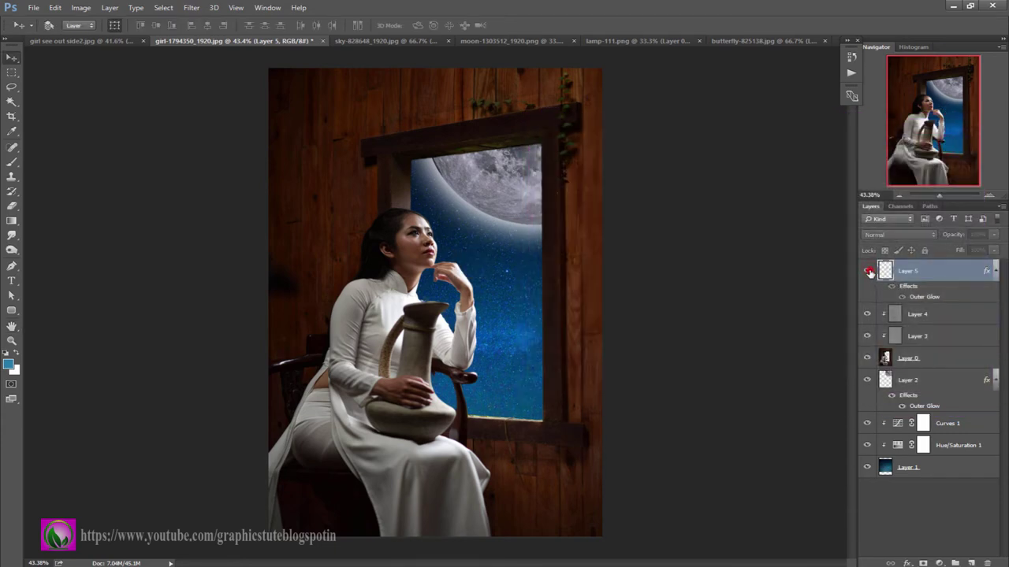
{"action": "left_click", "coordinate": [867, 271]}
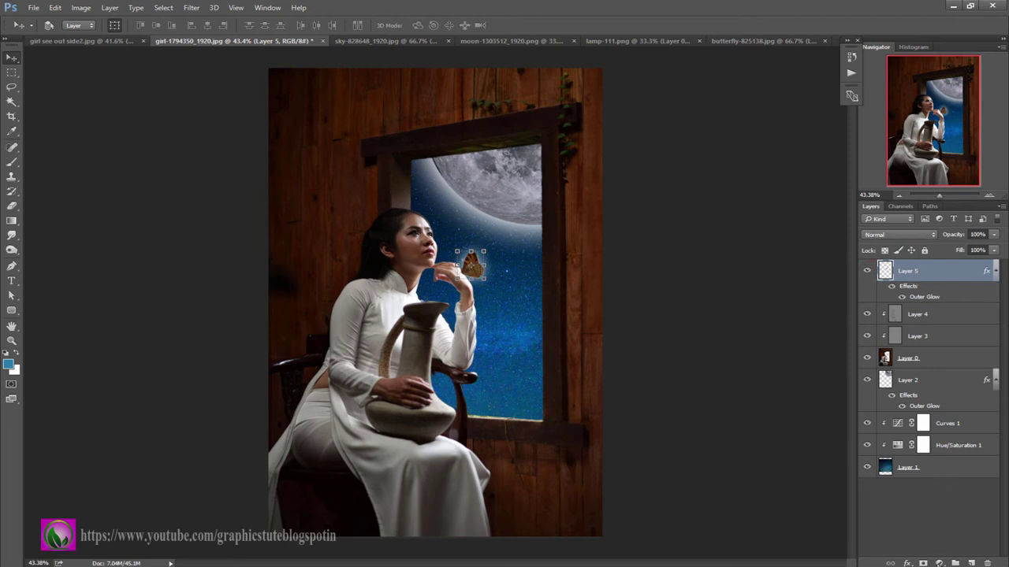
{"action": "left_click", "coordinate": [938, 564]}
{"action": "left_click", "coordinate": [879, 318]}
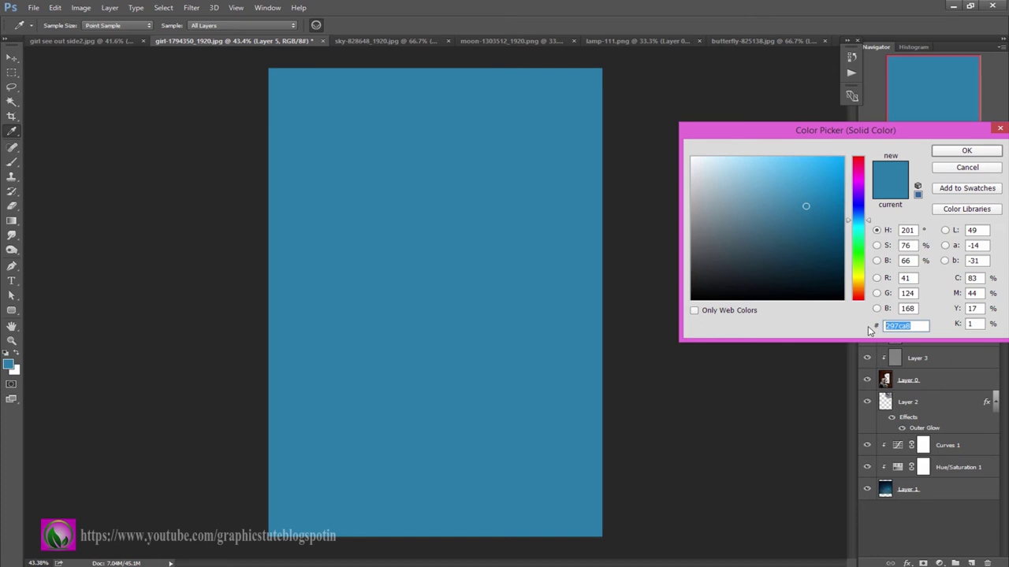
Make the fill blue #0a669b, blended in Overlay at about 69% opacity
{"action": "type", "text": "0"}
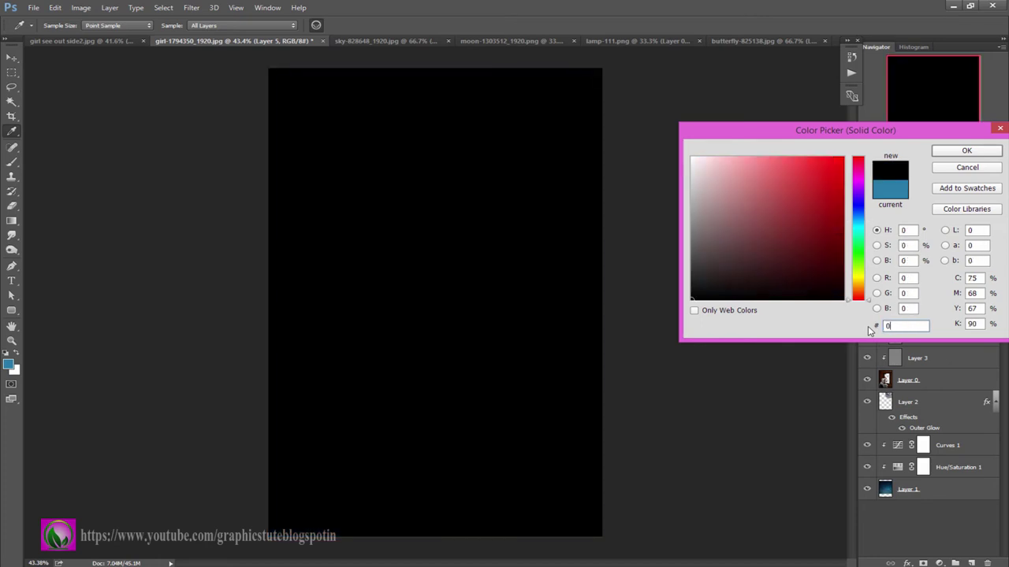
{"action": "type", "text": "a66"}
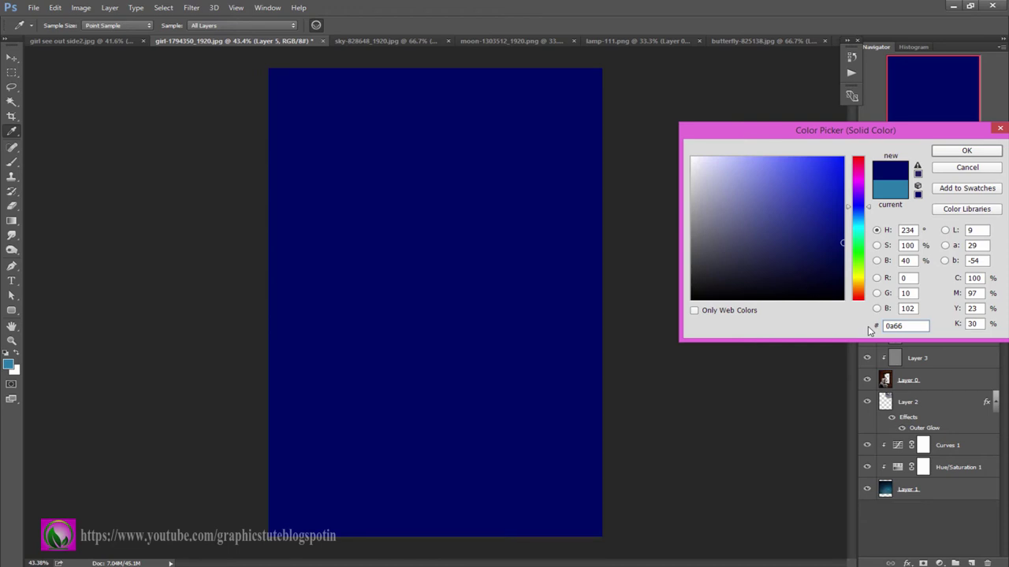
{"action": "type", "text": "9b"}
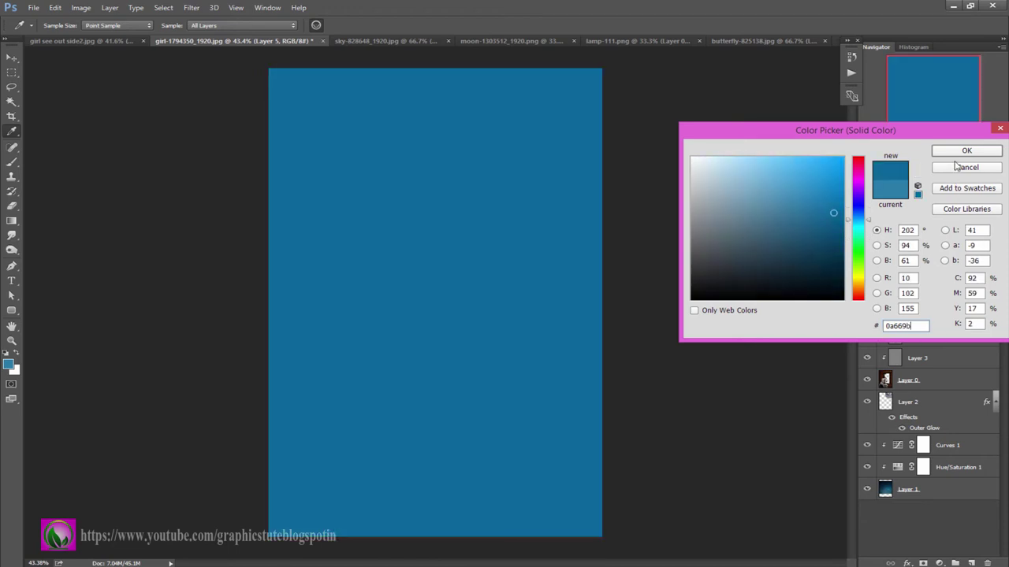
{"action": "left_click", "coordinate": [960, 152]}
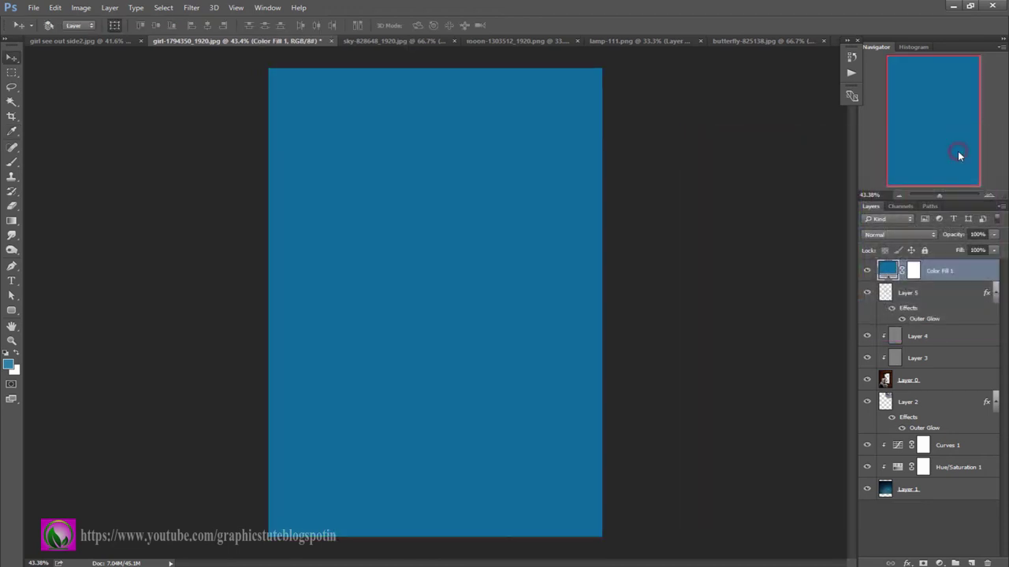
{"action": "left_click", "coordinate": [931, 234]}
{"action": "left_click", "coordinate": [887, 348]}
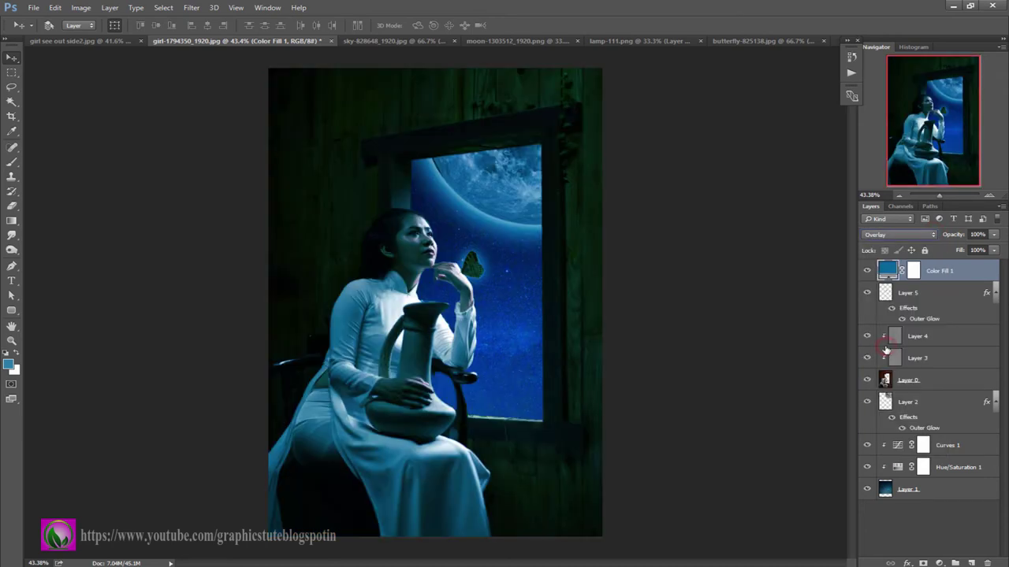
{"action": "left_click_drag", "start_coordinate": [954, 234], "coordinate": [938, 238]}
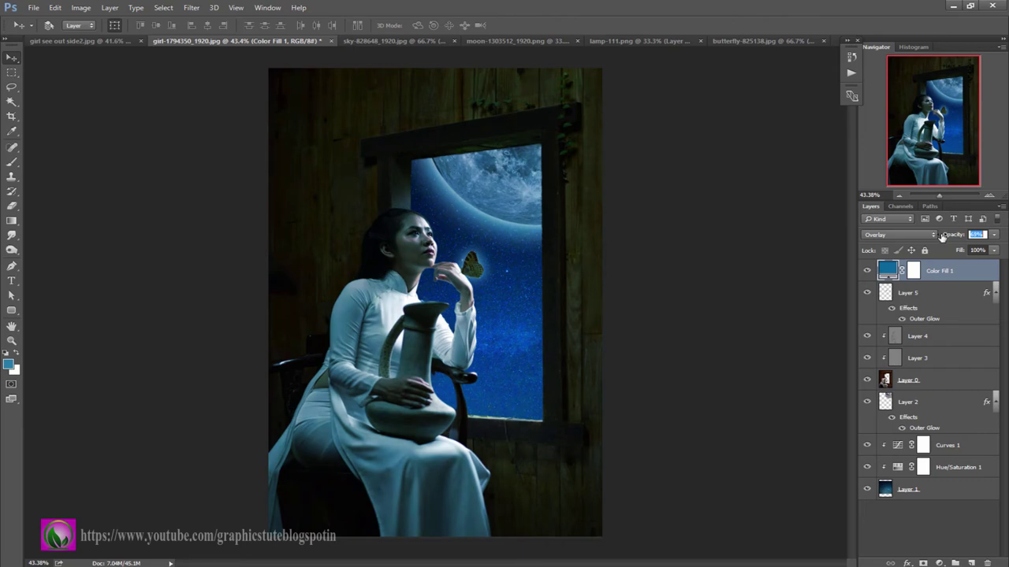
Toggle the blue fill off and on to compare the tint
{"action": "left_click", "coordinate": [866, 271]}
{"action": "left_click", "coordinate": [866, 271]}
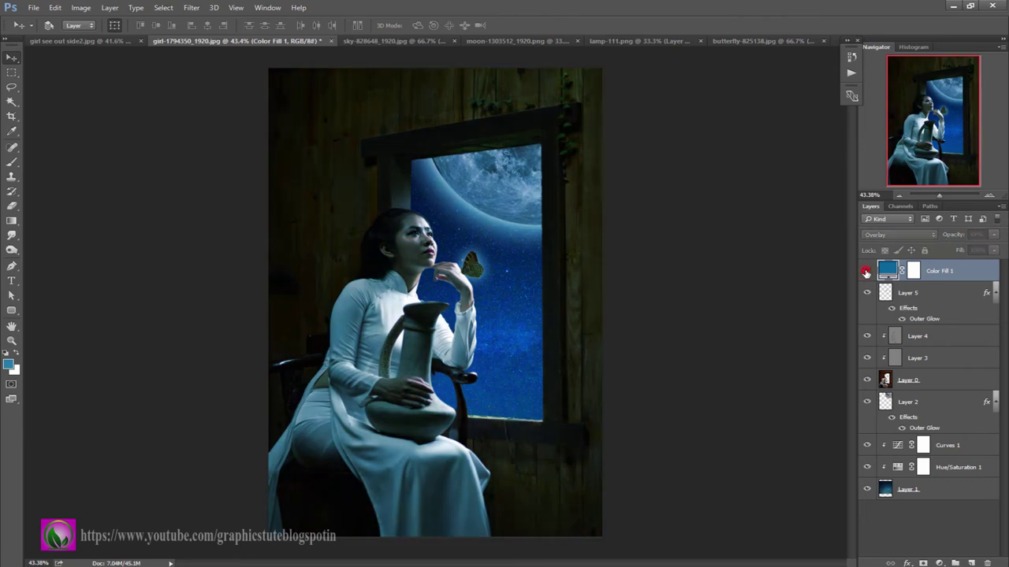
{"action": "left_click", "coordinate": [866, 271]}
{"action": "left_click", "coordinate": [866, 271]}
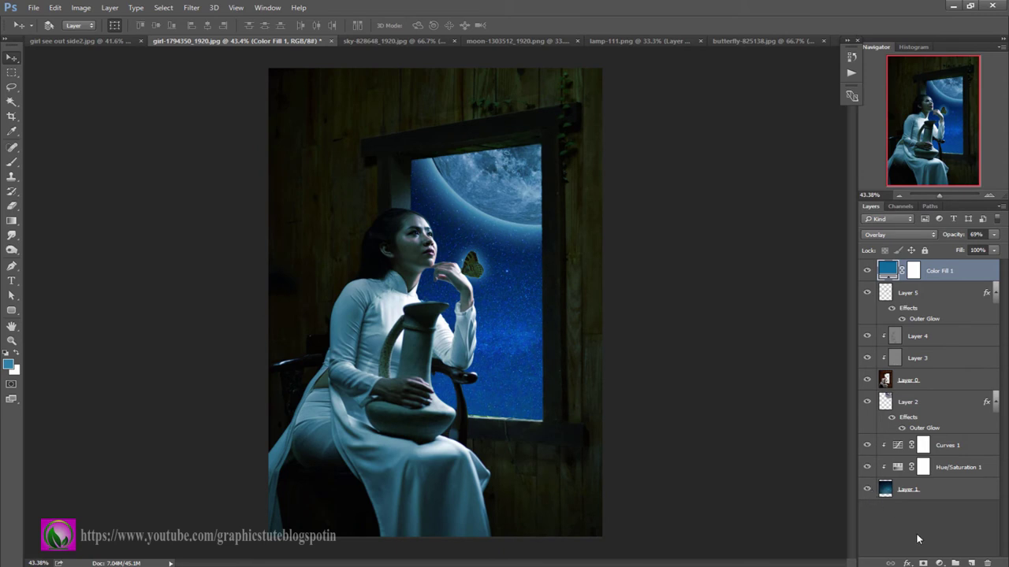
{"action": "left_click", "coordinate": [940, 562]}
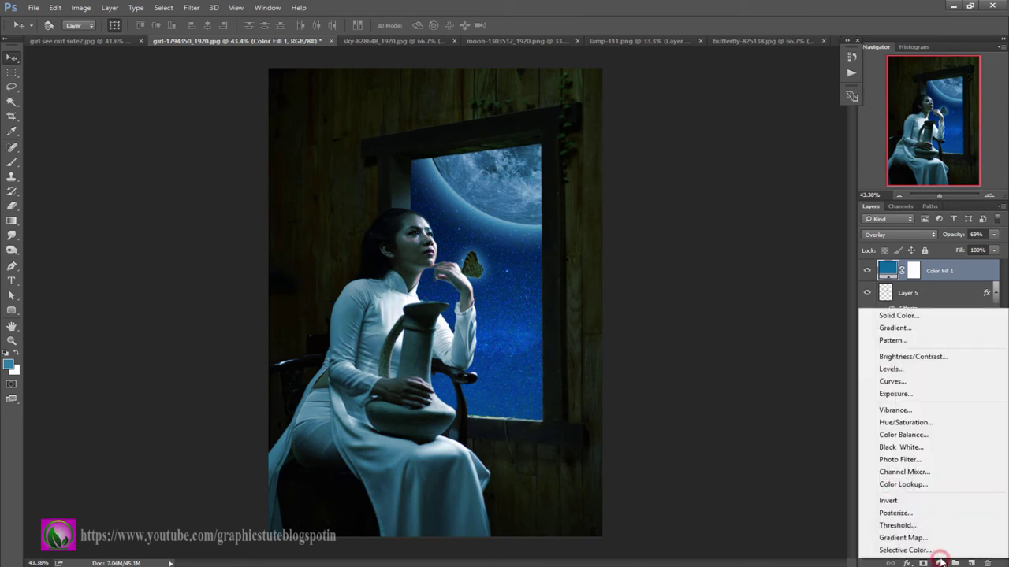
Add a Color Lookup adjustment layer using Moonlight.3DL
{"action": "left_click", "coordinate": [903, 484]}
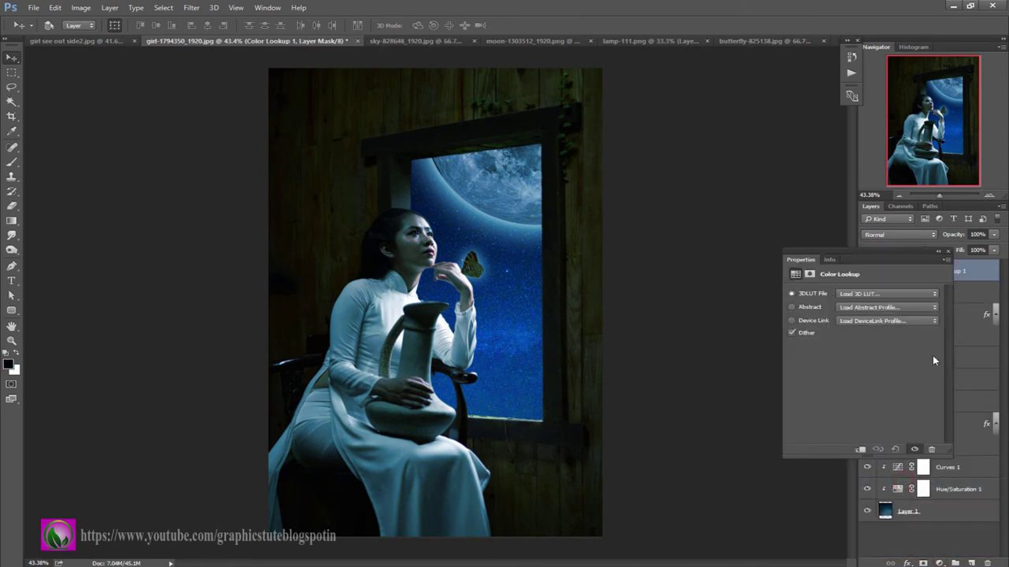
{"action": "left_click", "coordinate": [933, 298]}
{"action": "left_click", "coordinate": [891, 559]}
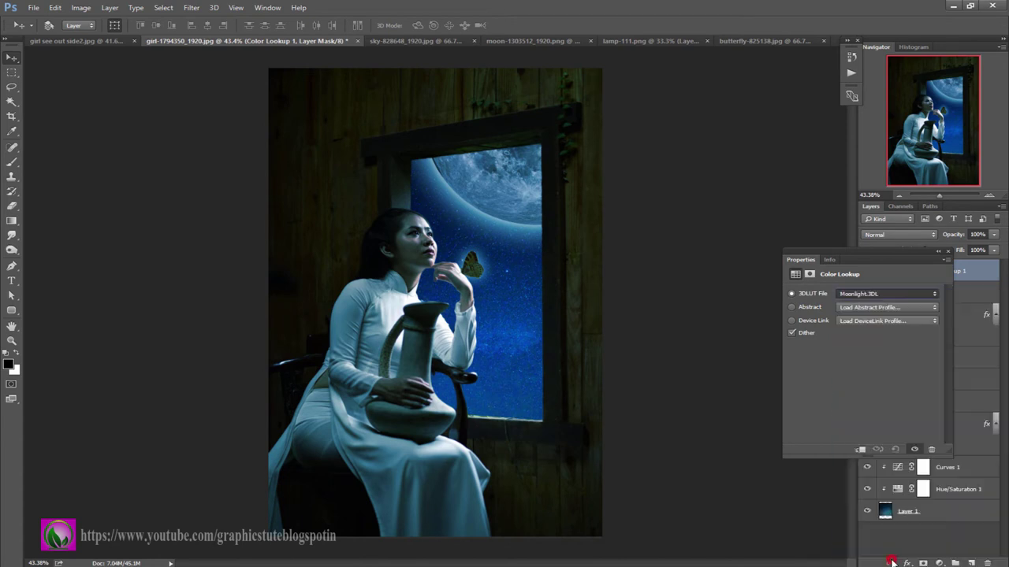
{"action": "left_click", "coordinate": [948, 254]}
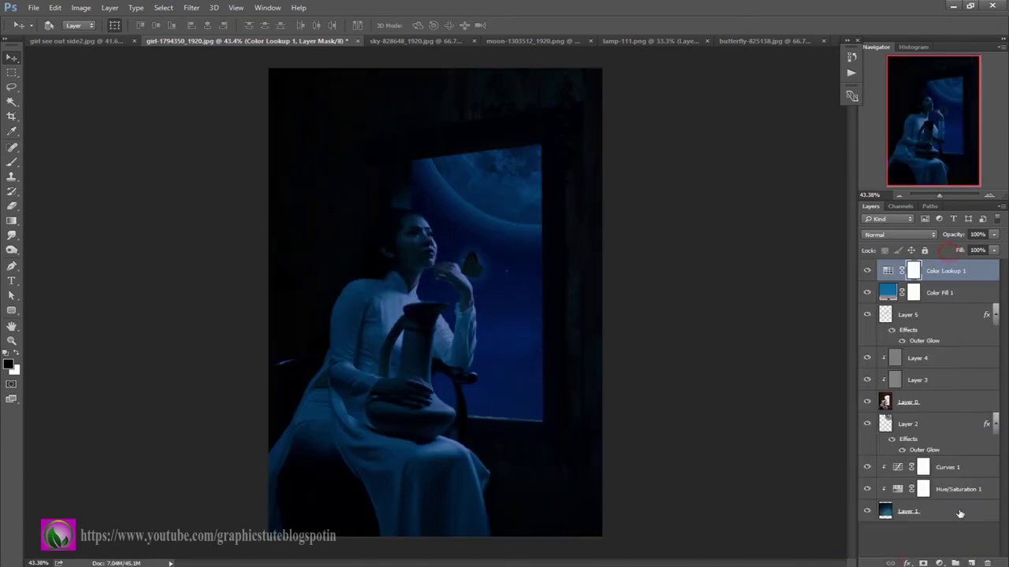
Add a Brightness/Contrast layer with Brightness raised to about 110
{"action": "left_click", "coordinate": [940, 563]}
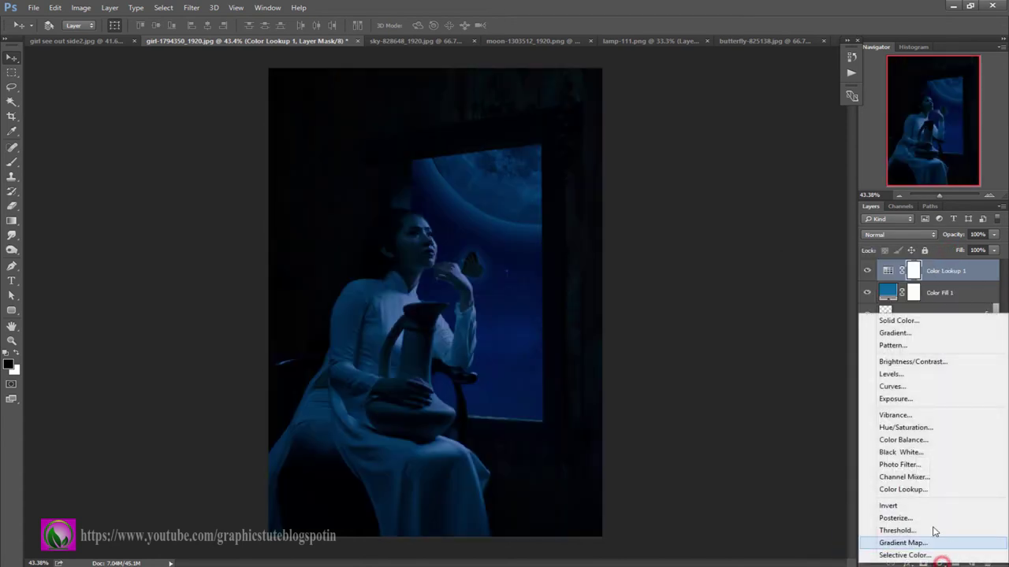
{"action": "left_click", "coordinate": [902, 360]}
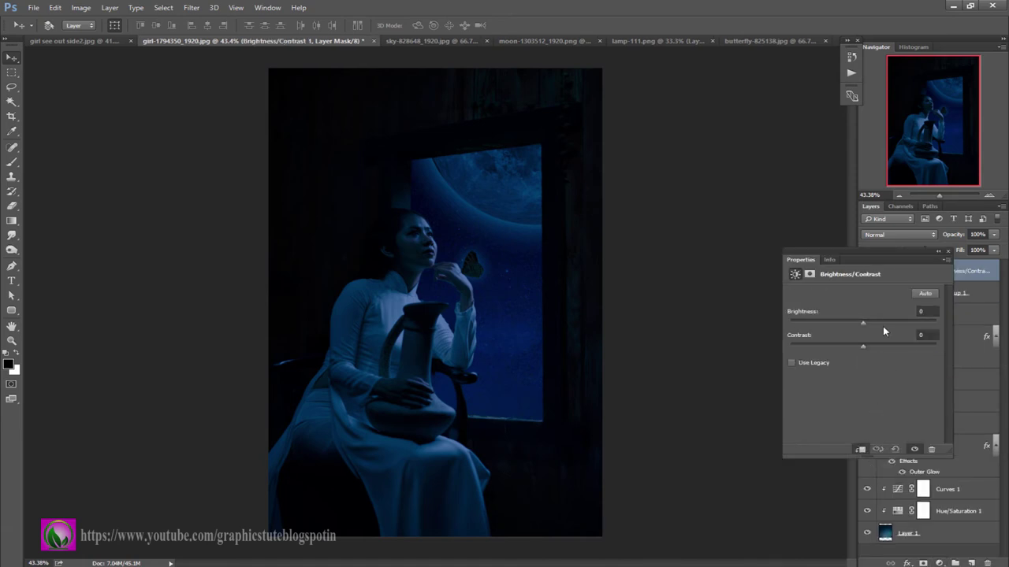
{"action": "left_click_drag", "start_coordinate": [862, 322], "coordinate": [911, 320]}
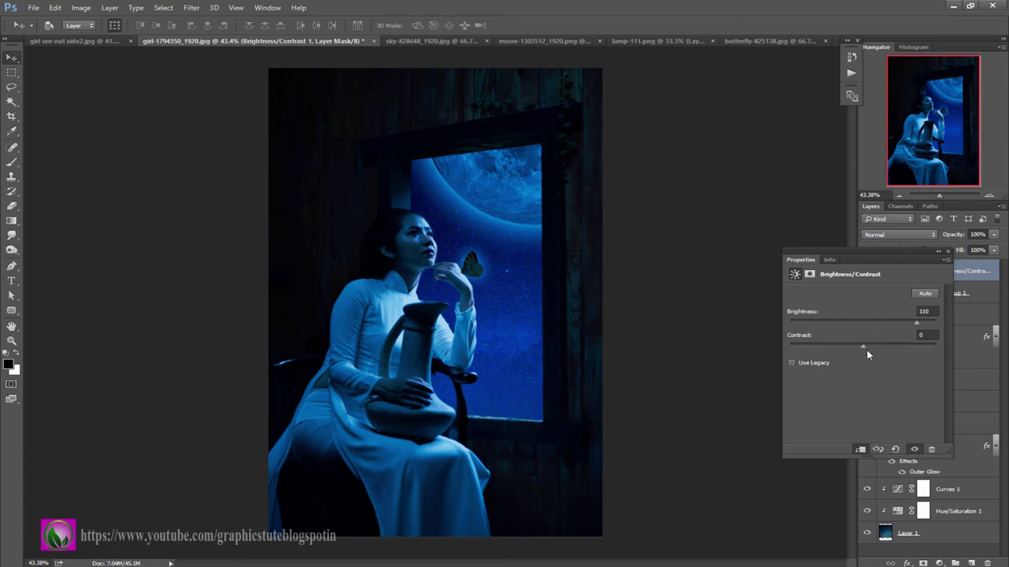
{"action": "left_click", "coordinate": [948, 251]}
Lower Color Lookup 1 to 25% opacity and compare both adjustment layers on and off
{"action": "left_click", "coordinate": [953, 293]}
{"action": "left_click_drag", "start_coordinate": [959, 238], "coordinate": [912, 249]}
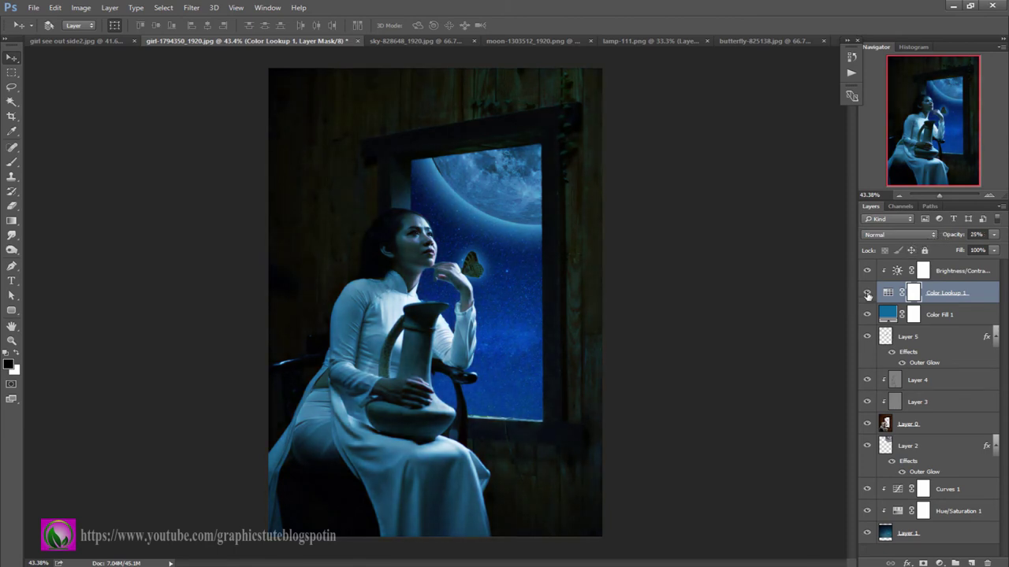
{"action": "left_click", "coordinate": [868, 294]}
{"action": "left_click", "coordinate": [868, 293]}
{"action": "left_click", "coordinate": [867, 273]}
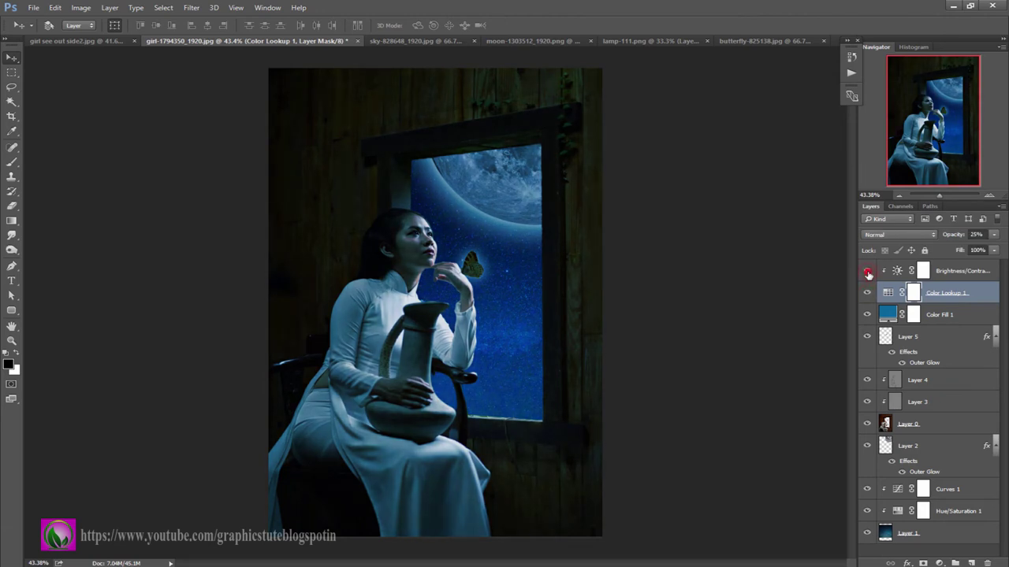
{"action": "left_click", "coordinate": [867, 273]}
{"action": "left_click", "coordinate": [939, 275]}
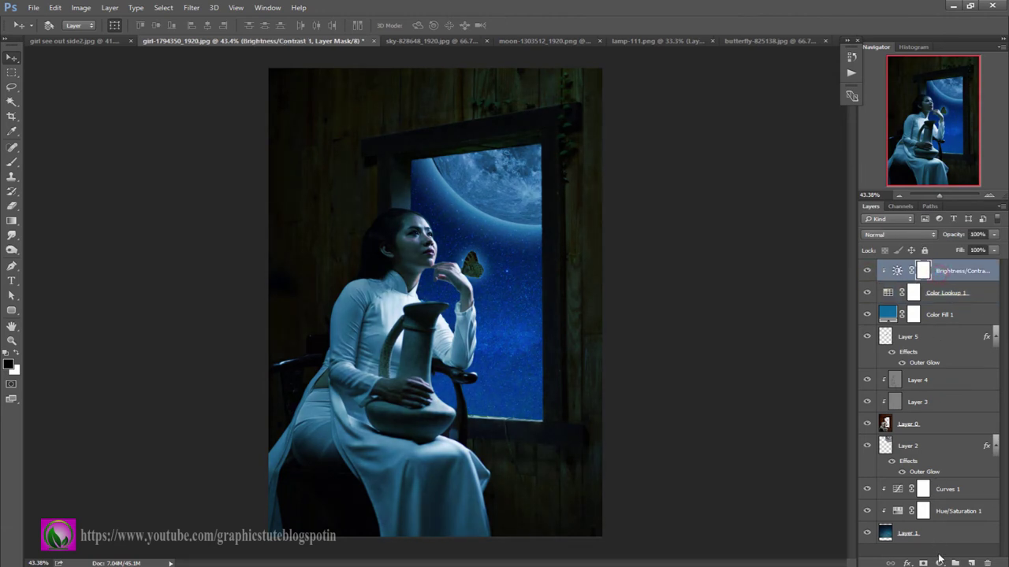
{"action": "left_click", "coordinate": [938, 561]}
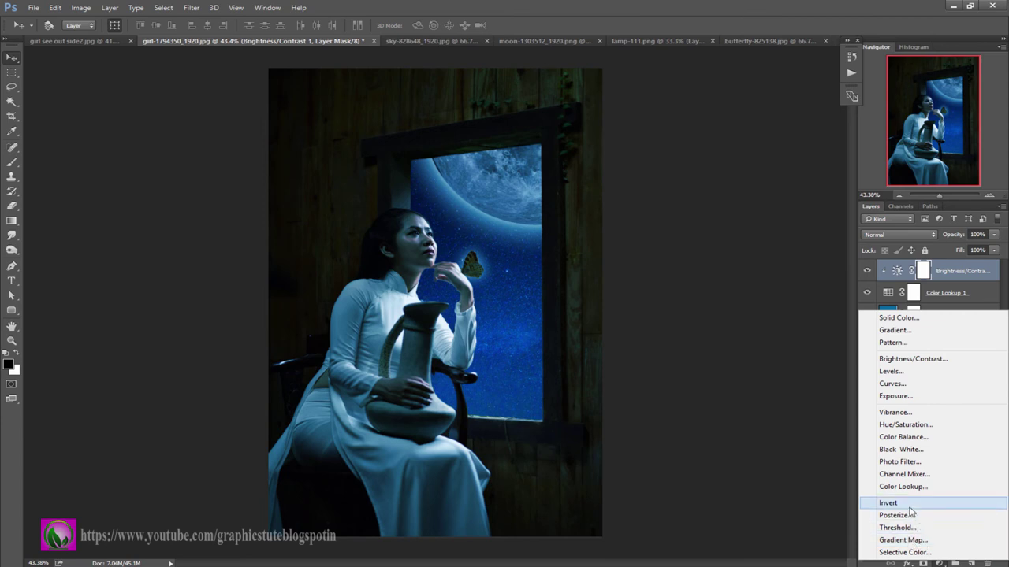
Add a Cyan Photo Filter layer with density raised slightly to about 31%
{"action": "left_click", "coordinate": [906, 461]}
{"action": "left_click", "coordinate": [926, 296]}
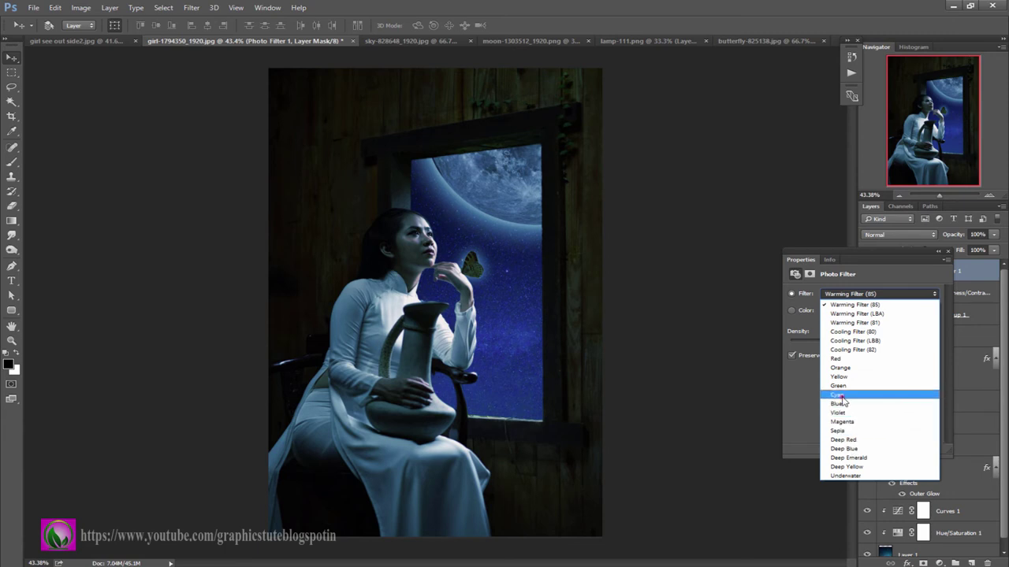
{"action": "left_click", "coordinate": [842, 395]}
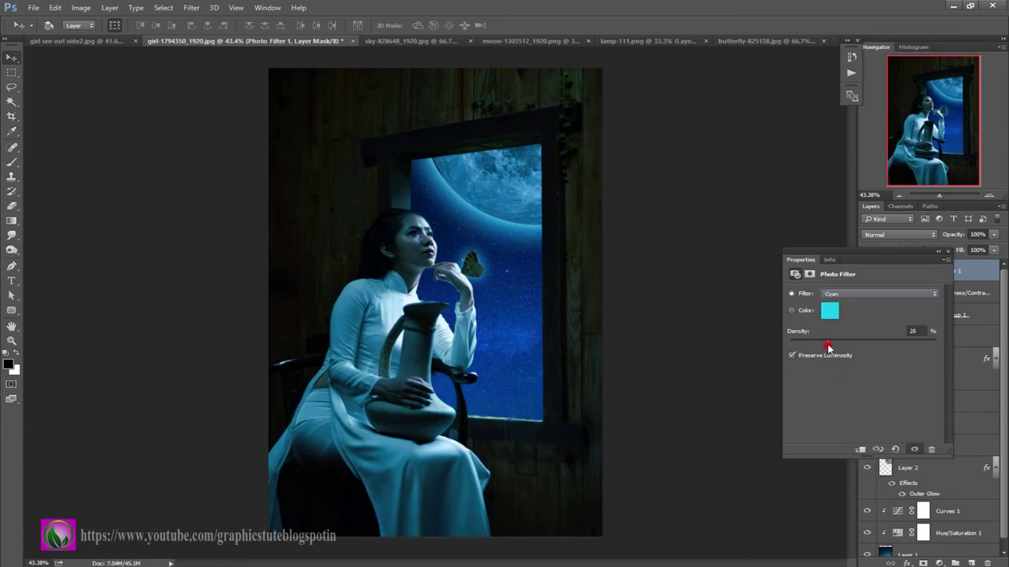
{"action": "left_click_drag", "start_coordinate": [827, 344], "coordinate": [844, 348]}
{"action": "left_click", "coordinate": [948, 251]}
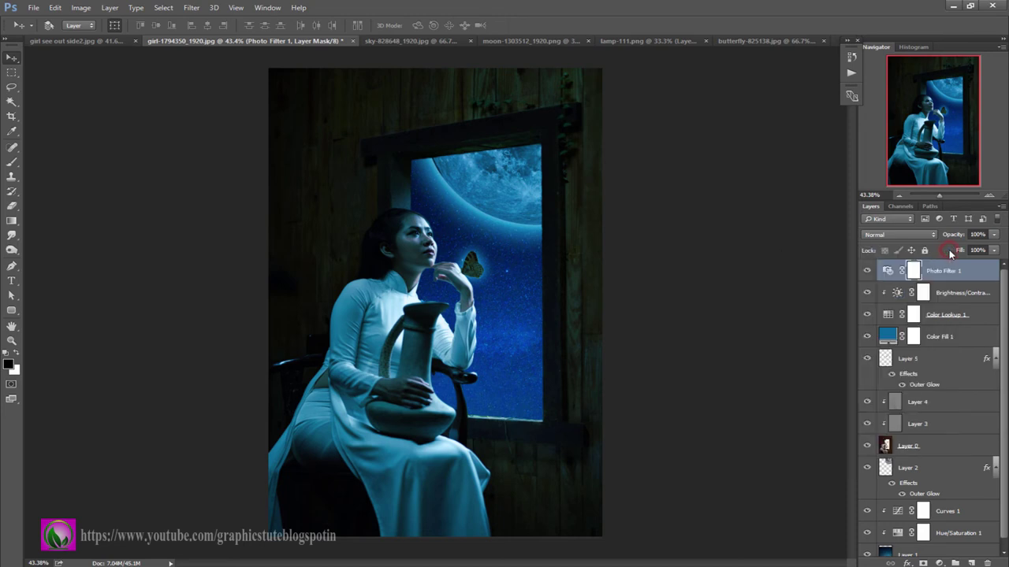
Add a Color Balance layer with midtones -2, +17, -6, then switch to lamp-111.png
{"action": "left_click", "coordinate": [939, 563]}
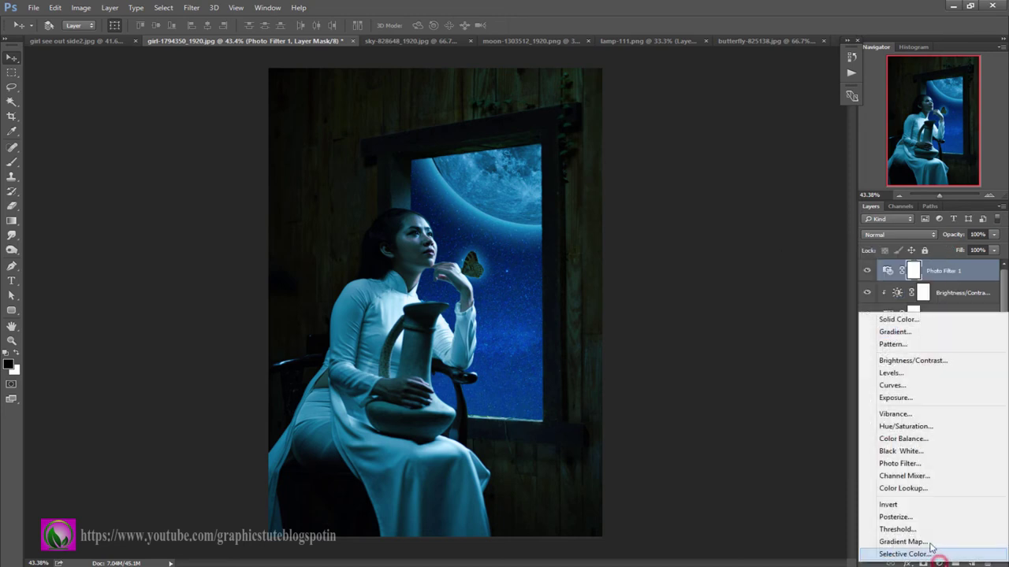
{"action": "left_click", "coordinate": [914, 439]}
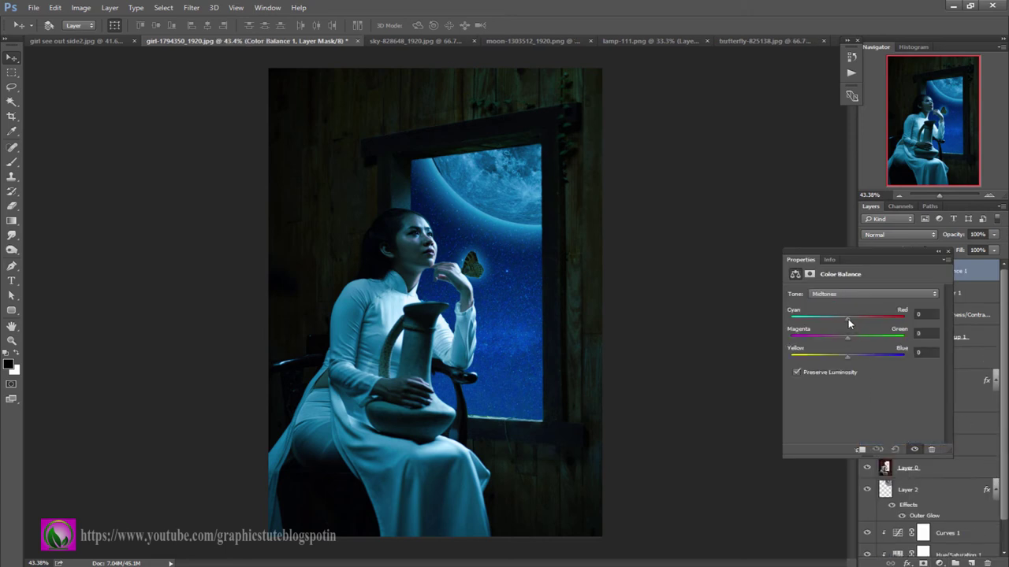
{"action": "left_click_drag", "start_coordinate": [848, 321], "coordinate": [846, 323]}
{"action": "left_click_drag", "start_coordinate": [848, 322], "coordinate": [852, 340]}
{"action": "left_click_drag", "start_coordinate": [857, 338], "coordinate": [839, 360]}
{"action": "left_click", "coordinate": [948, 252]}
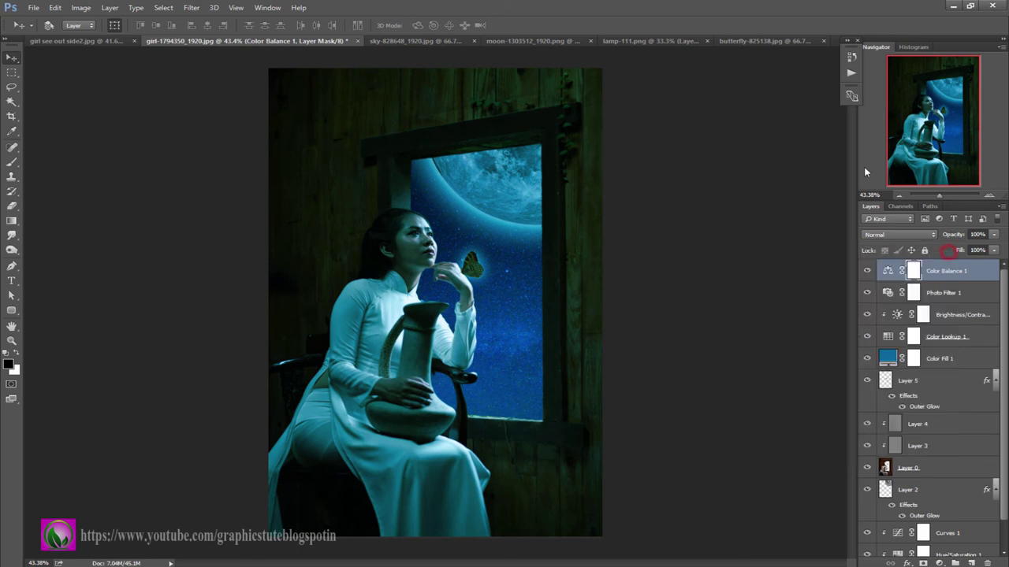
{"action": "left_click", "coordinate": [634, 40]}
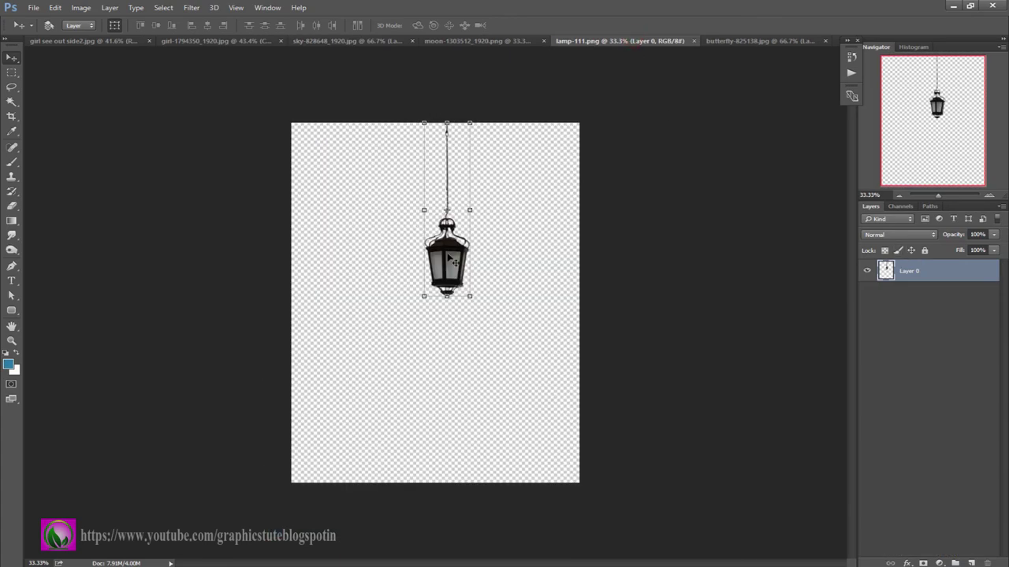
Place the hanging lantern at about 57% in the upper-left corner and add Layer 7 above it
{"action": "mouse_move", "coordinate": [449, 260]}
{"action": "left_mouse_down"}
{"action": "mouse_move", "coordinate": [217, 41]}
{"action": "mouse_move", "coordinate": [321, 139]}
{"action": "mouse_move", "coordinate": [325, 252]}
{"action": "mouse_move", "coordinate": [335, 229]}
{"action": "mouse_move", "coordinate": [313, 164]}
{"action": "left_mouse_up"}
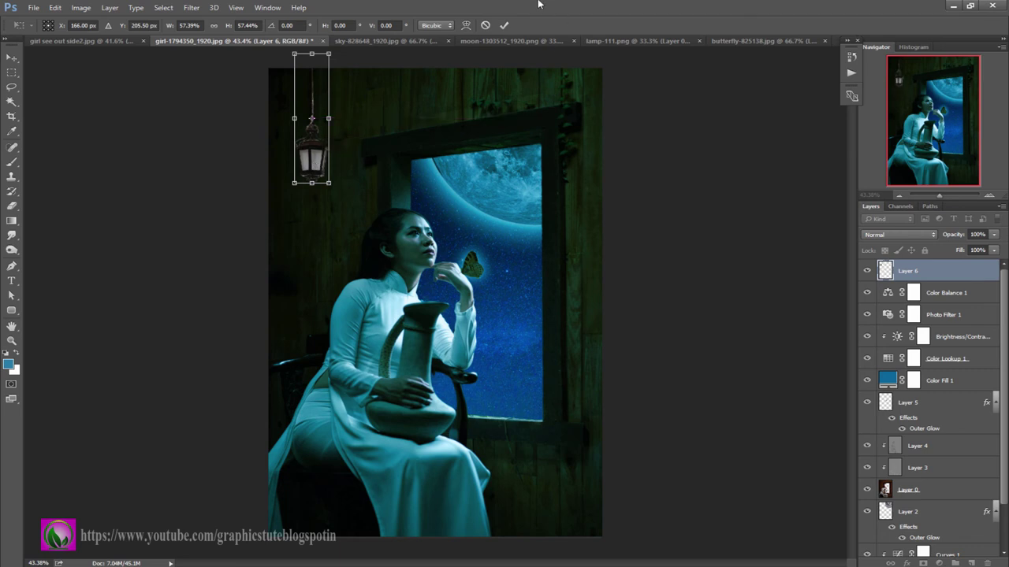
{"action": "left_click", "coordinate": [505, 25]}
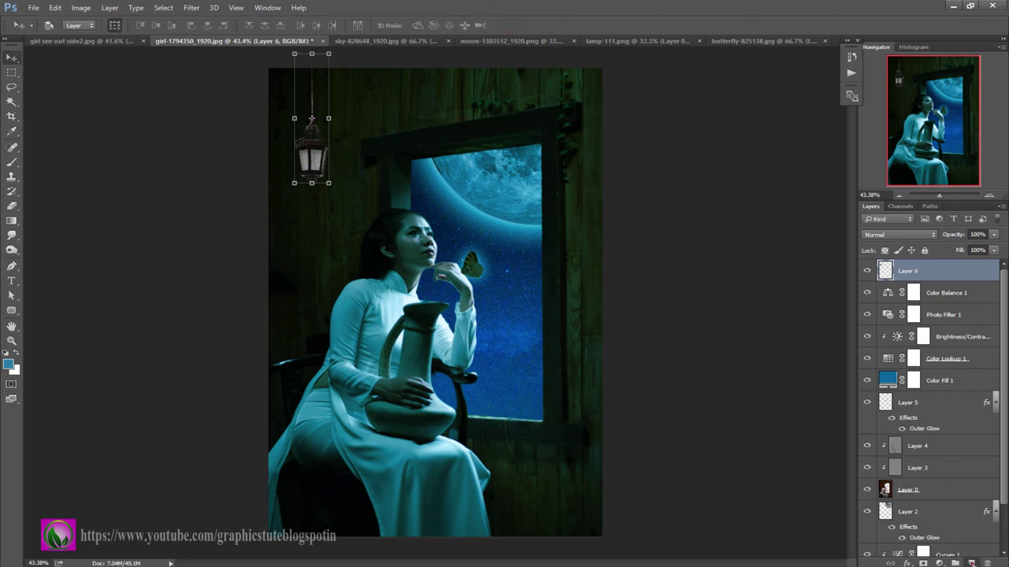
{"action": "left_click", "coordinate": [970, 563]}
{"action": "left_click", "coordinate": [9, 364]}
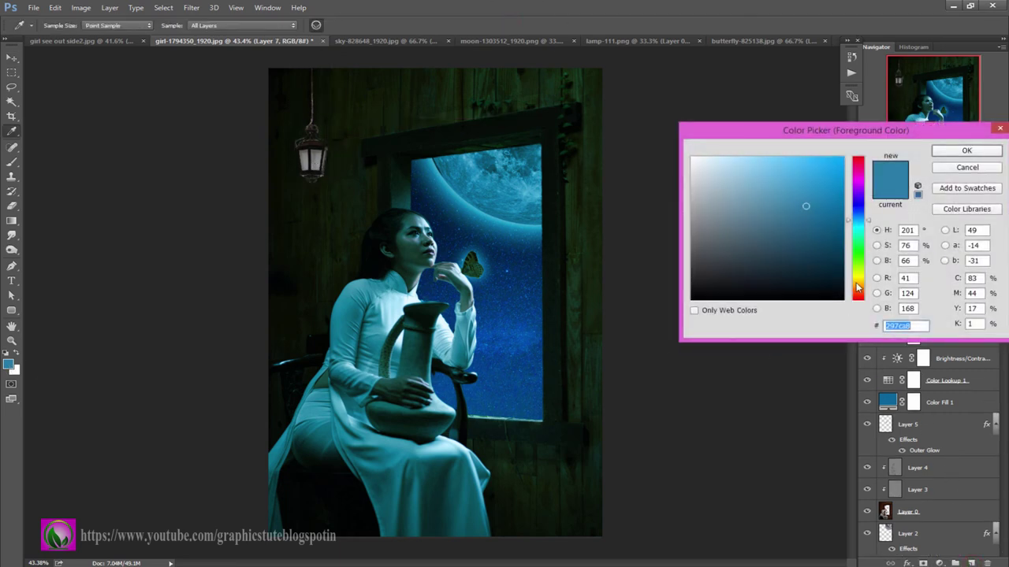
Paint a gold glow over the lantern on Layer 7 and blend it in Overlay
{"action": "left_click", "coordinate": [858, 282]}
{"action": "left_click_drag", "start_coordinate": [809, 208], "coordinate": [834, 168]}
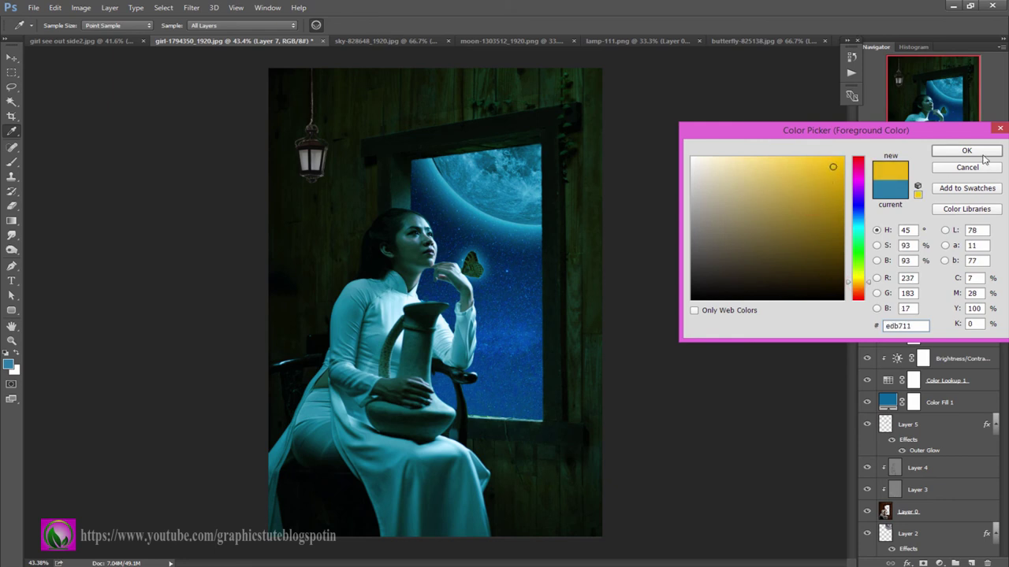
{"action": "left_click", "coordinate": [966, 151]}
{"action": "left_click", "coordinate": [12, 162]}
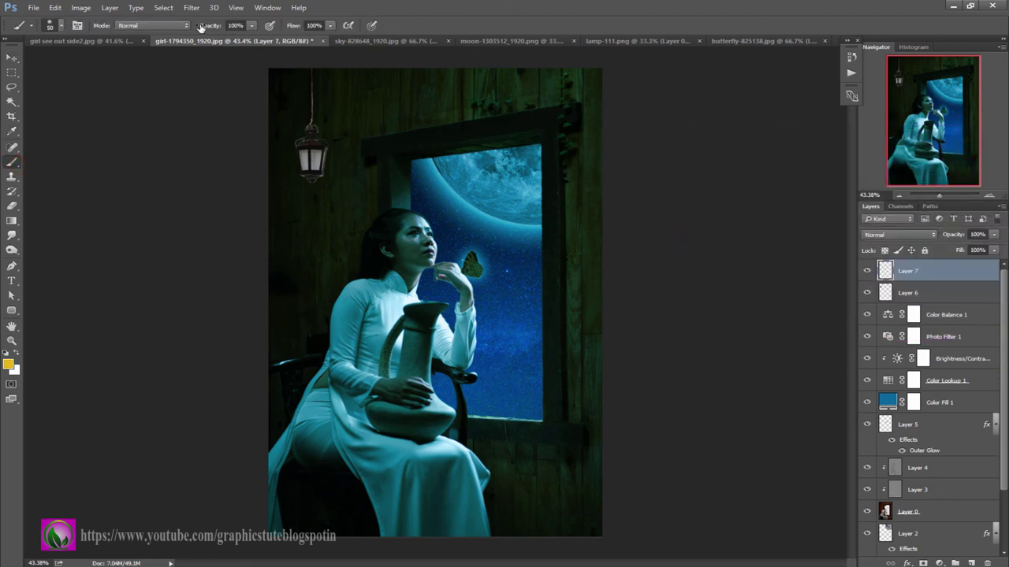
{"action": "key", "text": "bracketright"}
{"action": "key", "text": "bracketright"}
{"action": "key", "text": "bracketright"}
{"action": "key", "text": "bracketright"}
{"action": "key", "text": "bracketright"}
{"action": "key", "text": "bracketright"}
{"action": "key", "text": "bracketright"}
{"action": "left_click", "coordinate": [312, 157]}
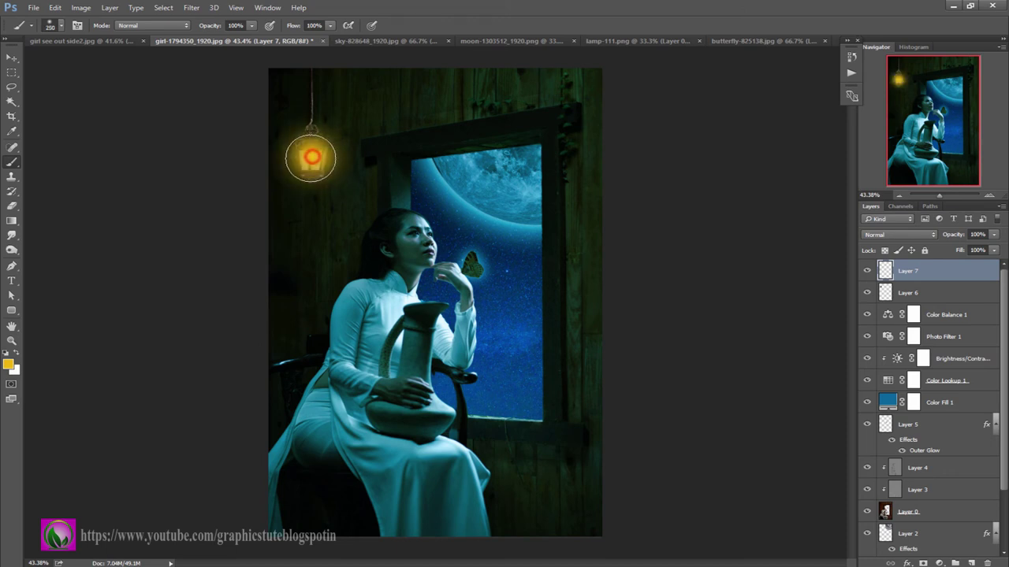
{"action": "left_click", "coordinate": [930, 235]}
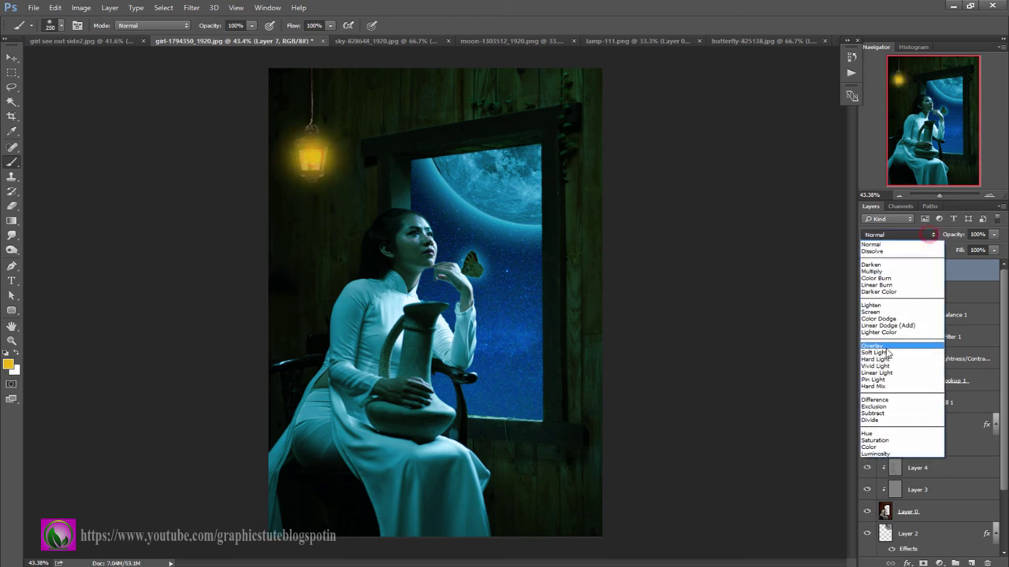
{"action": "left_click", "coordinate": [887, 351]}
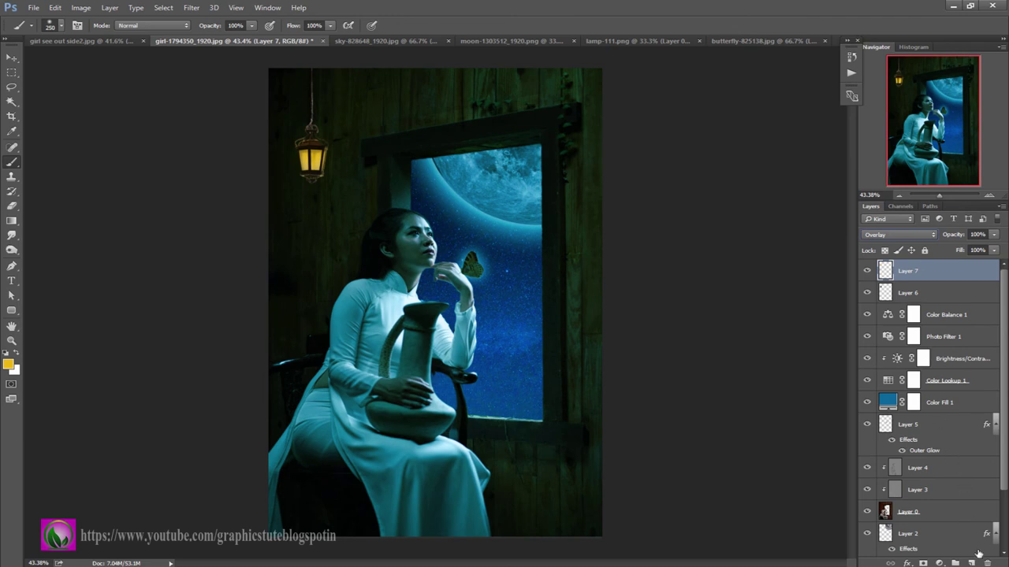
Paint a second glow on Layer 8 in Screen at 71% opacity, then add Layer 9
{"action": "left_click", "coordinate": [973, 562]}
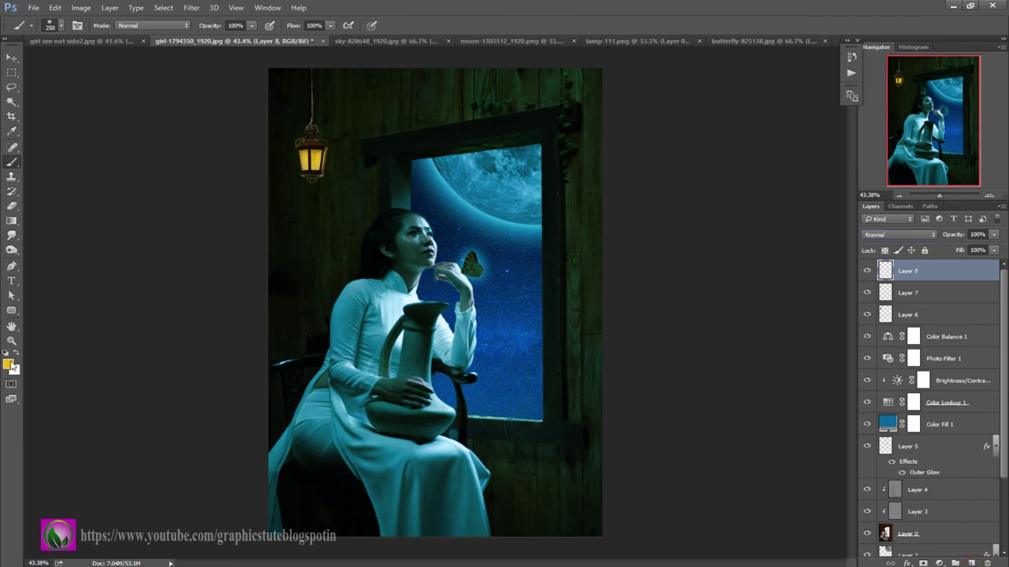
{"action": "left_click", "coordinate": [310, 157]}
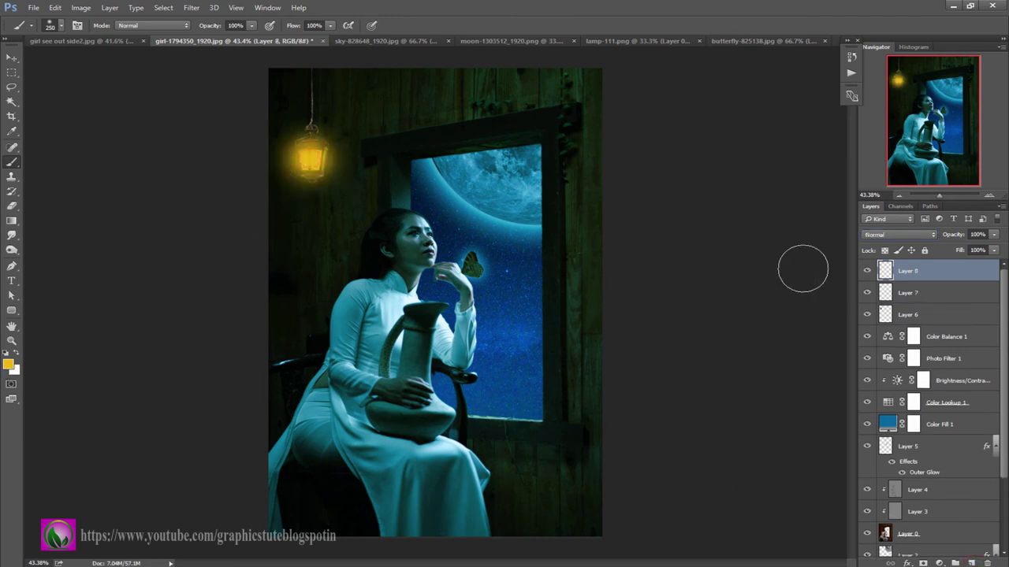
{"action": "left_click", "coordinate": [933, 234]}
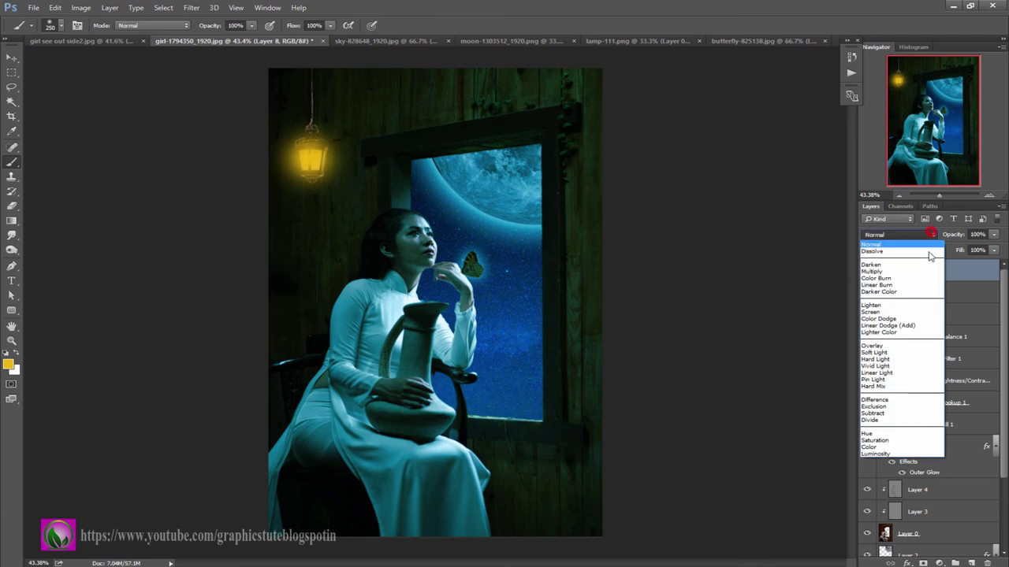
{"action": "left_click", "coordinate": [884, 314]}
{"action": "left_click_drag", "start_coordinate": [963, 238], "coordinate": [944, 237]}
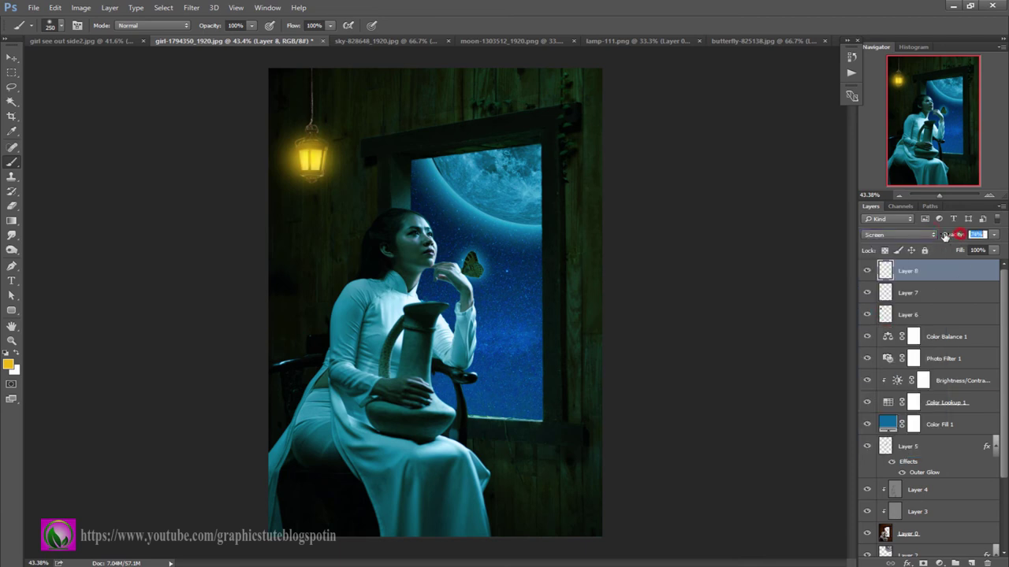
{"action": "key", "text": "Return"}
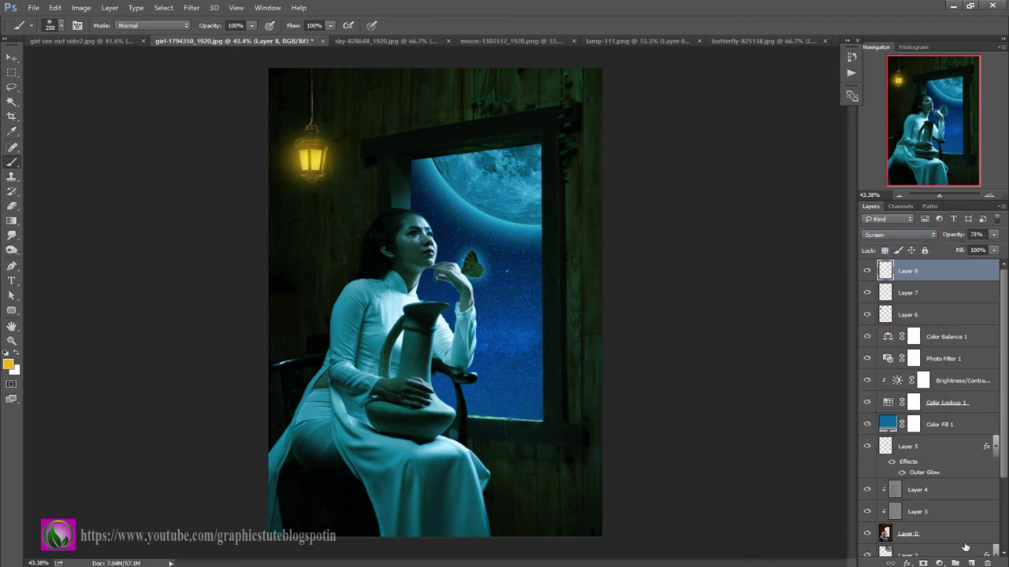
{"action": "left_click", "coordinate": [969, 562]}
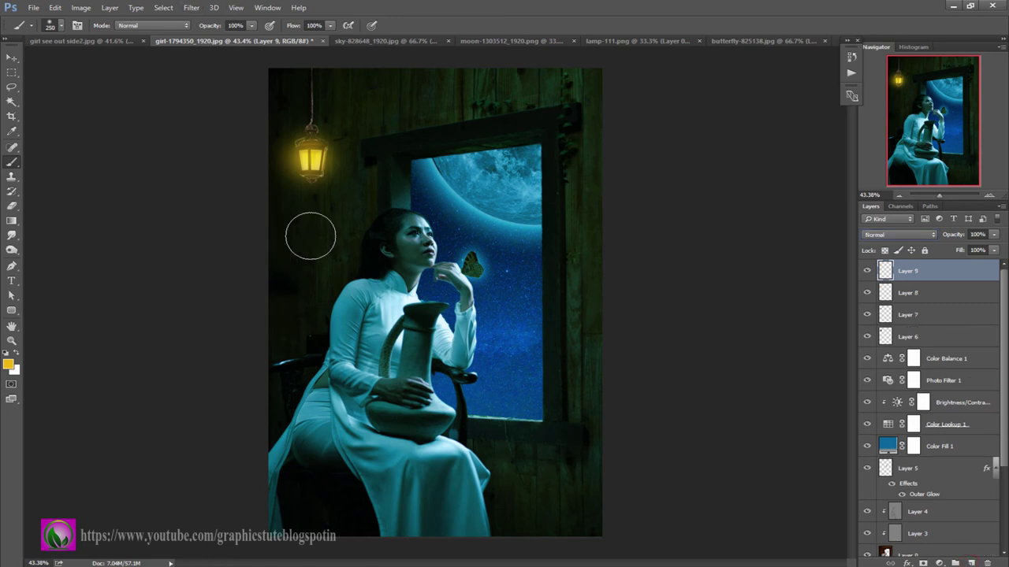
Try a Screen-blended yellow stroke below the lantern, then undo it and revert to Normal
{"action": "key", "text": "bracketright"}
{"action": "key", "text": "bracketright"}
{"action": "left_click", "coordinate": [918, 236]}
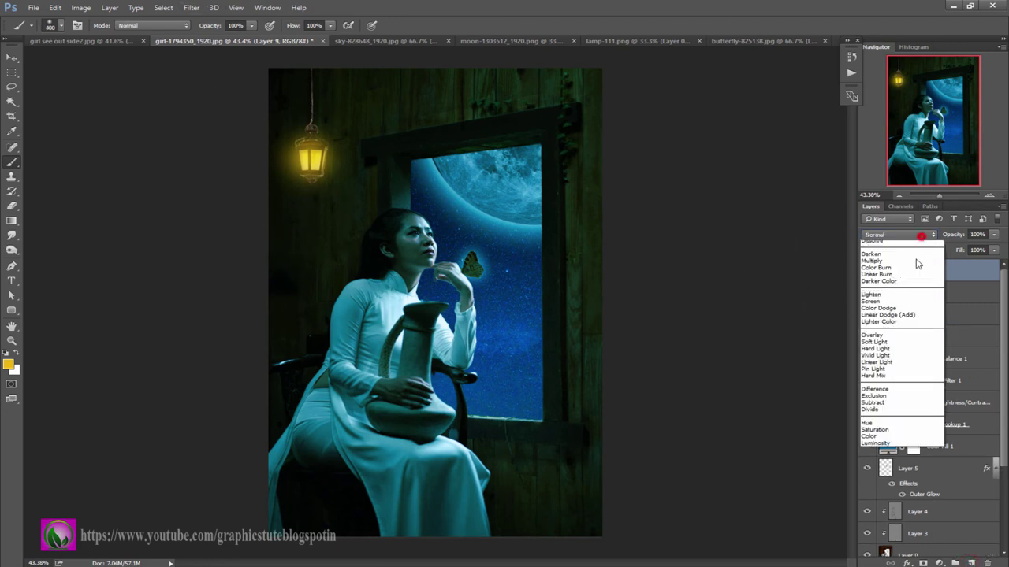
{"action": "left_click", "coordinate": [890, 315]}
{"action": "left_click_drag", "start_coordinate": [316, 197], "coordinate": [315, 315]}
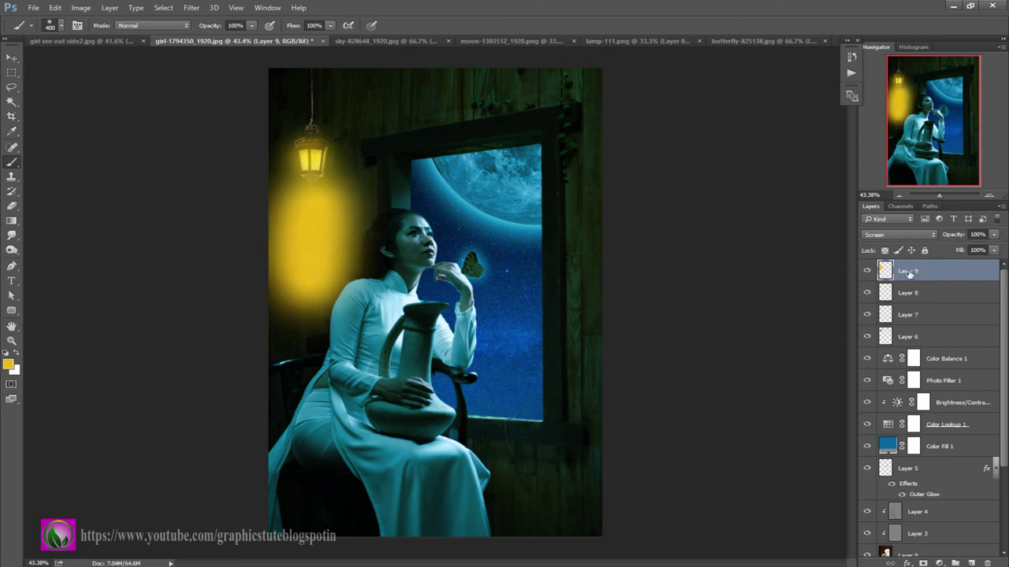
{"action": "key", "text": "ctrl+z"}
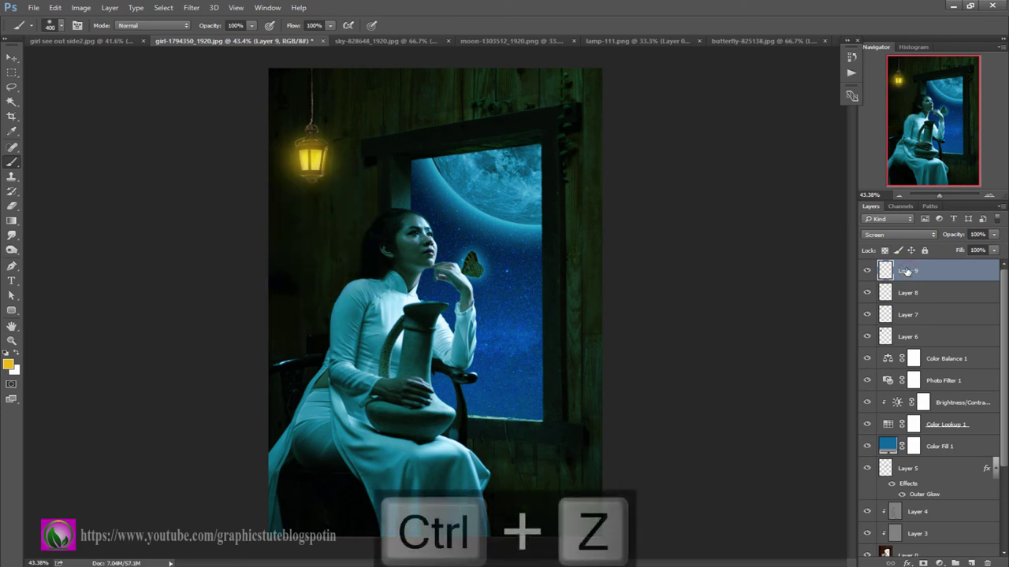
{"action": "left_click", "coordinate": [898, 234]}
{"action": "left_click", "coordinate": [898, 248]}
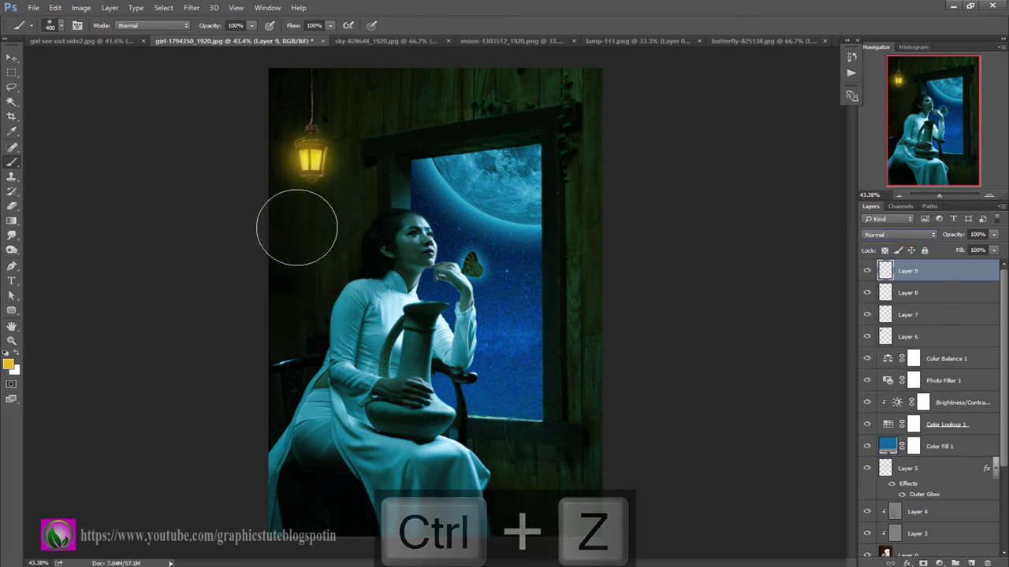
Paint a vertical yellow glow below the lantern on Layer 9 with a 250 px brush
{"action": "left_click", "coordinate": [62, 26]}
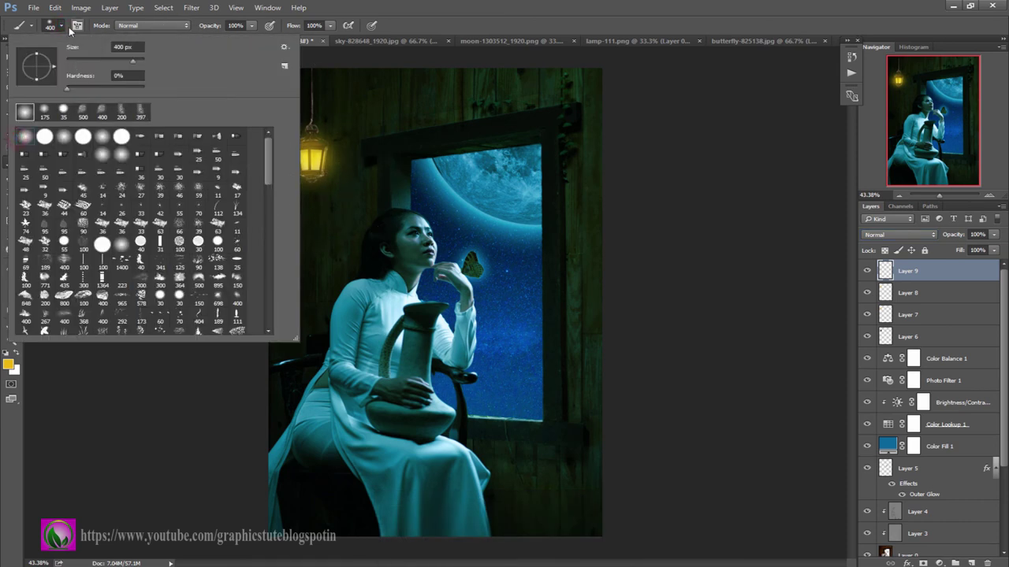
{"action": "key", "text": "bracketleft"}
{"action": "key", "text": "bracketleft"}
{"action": "left_click", "coordinate": [309, 202]}
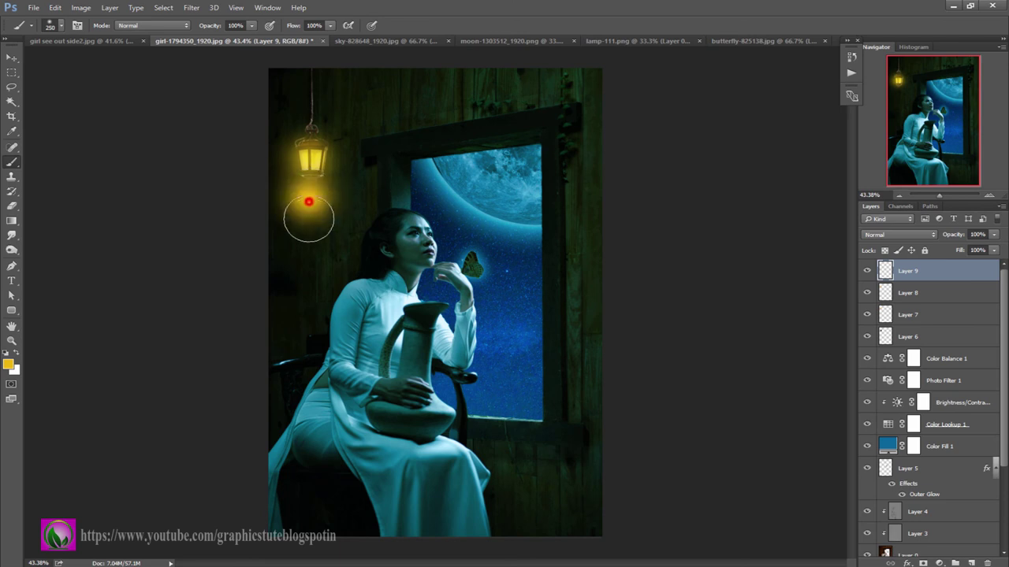
{"action": "left_click_drag", "start_coordinate": [308, 202], "coordinate": [308, 319]}
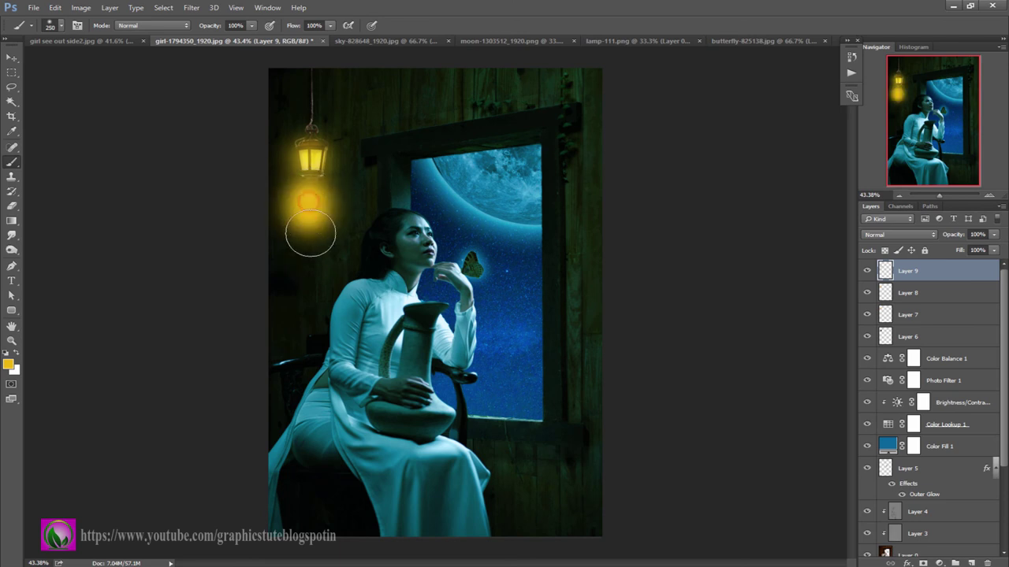
Test Overlay, Soft Light and Screen blending on the glow, fading it to about 10%
{"action": "left_click", "coordinate": [923, 234]}
{"action": "left_click", "coordinate": [894, 347]}
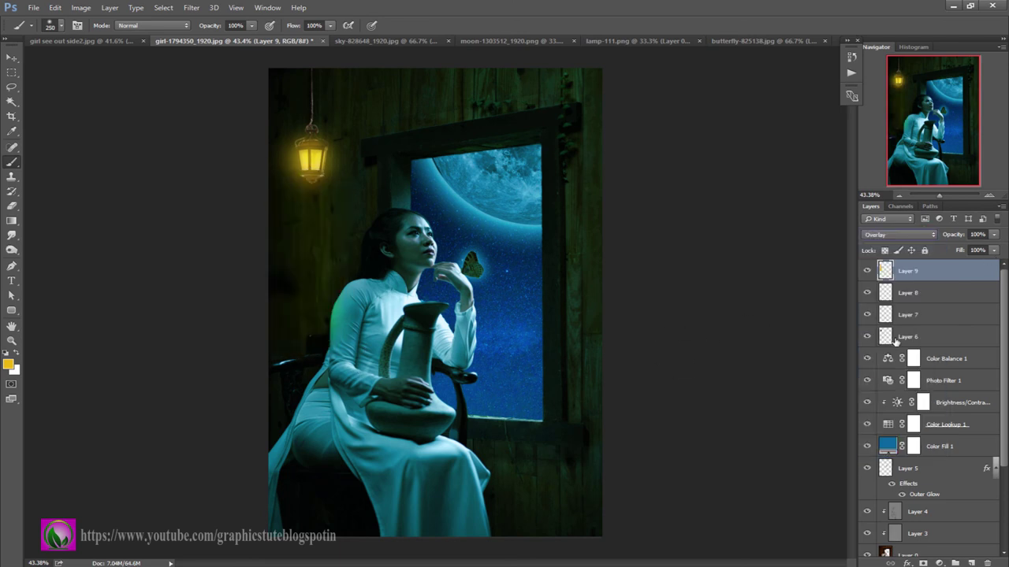
{"action": "left_click", "coordinate": [899, 234]}
{"action": "left_click", "coordinate": [917, 349]}
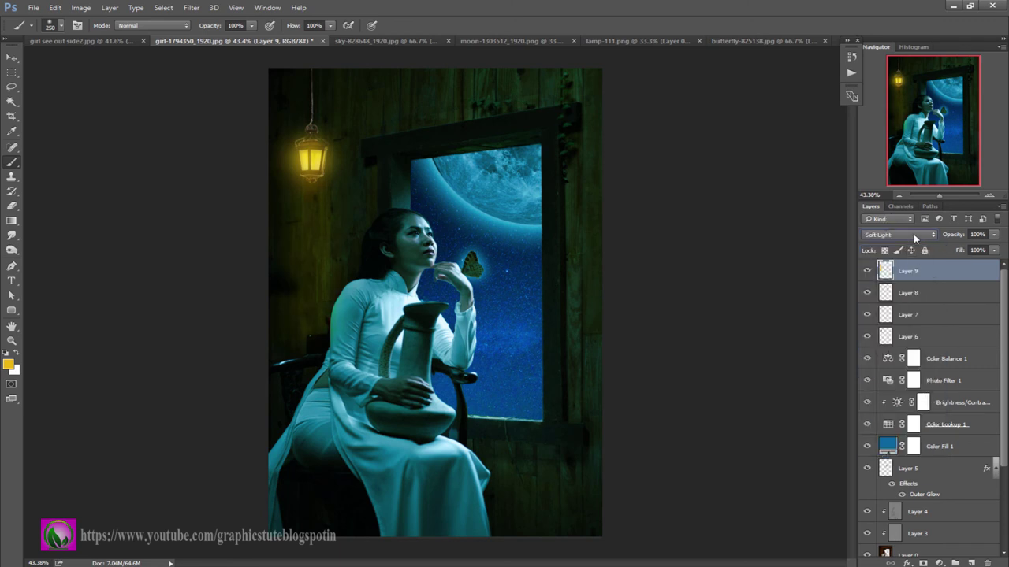
{"action": "left_click", "coordinate": [913, 234]}
{"action": "left_click", "coordinate": [898, 303]}
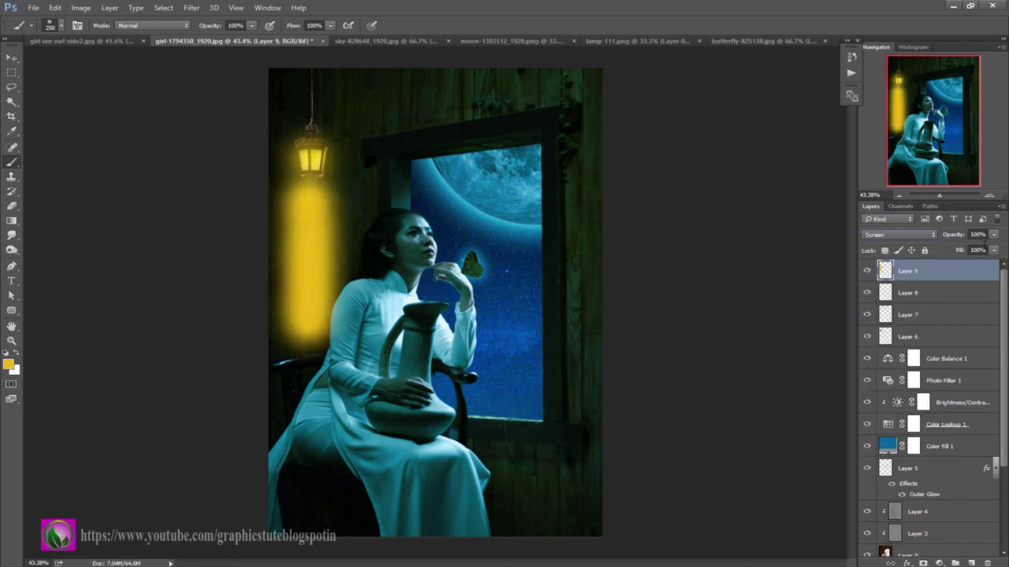
{"action": "left_click_drag", "start_coordinate": [959, 239], "coordinate": [911, 237]}
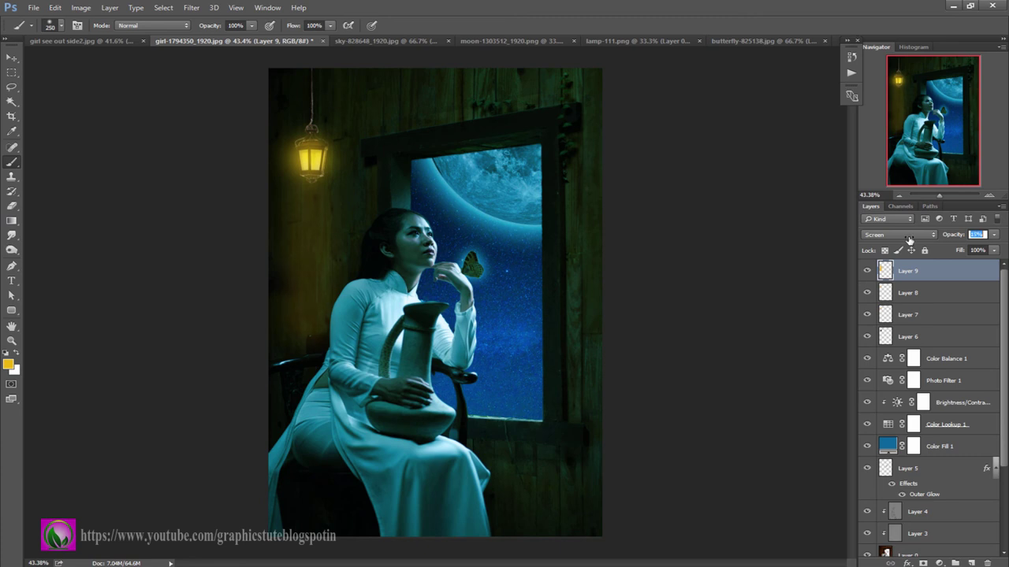
{"action": "left_click_drag", "start_coordinate": [909, 238], "coordinate": [904, 239]}
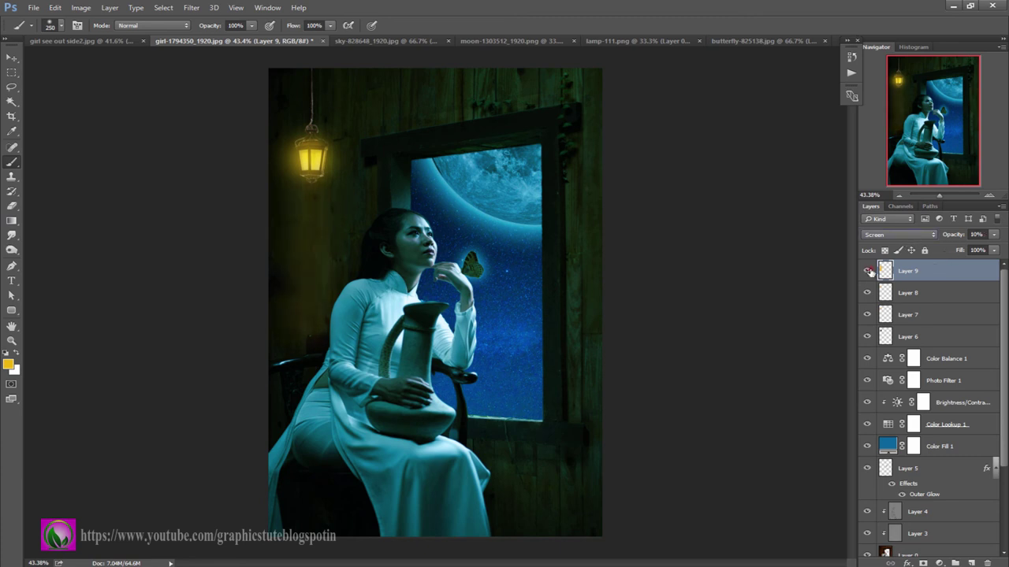
Settle the glow layer on Soft Light at 100% opacity and add empty Layer 10
{"action": "left_click", "coordinate": [868, 270]}
{"action": "left_click", "coordinate": [868, 270]}
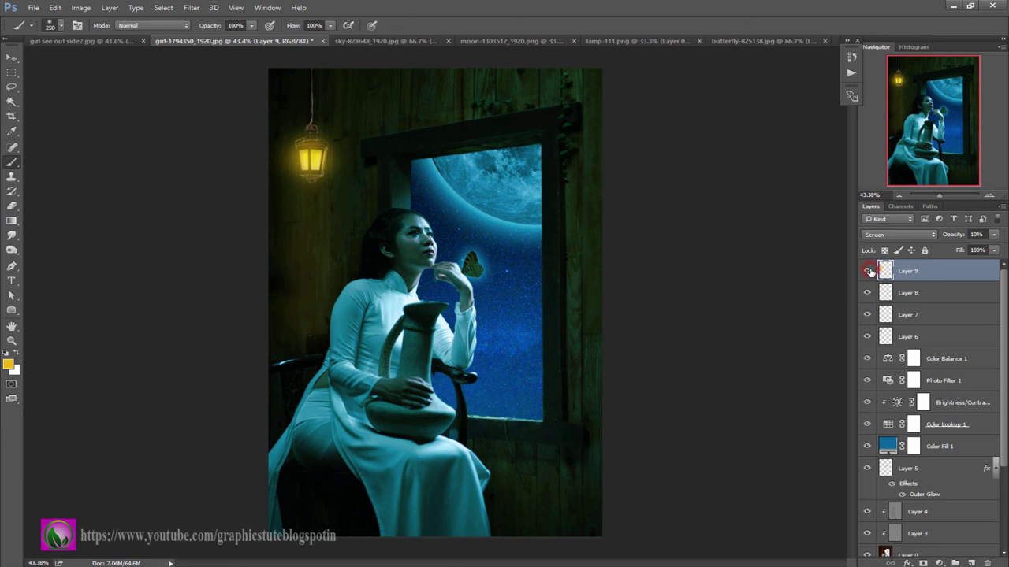
{"action": "left_click", "coordinate": [932, 238]}
{"action": "left_click", "coordinate": [898, 349]}
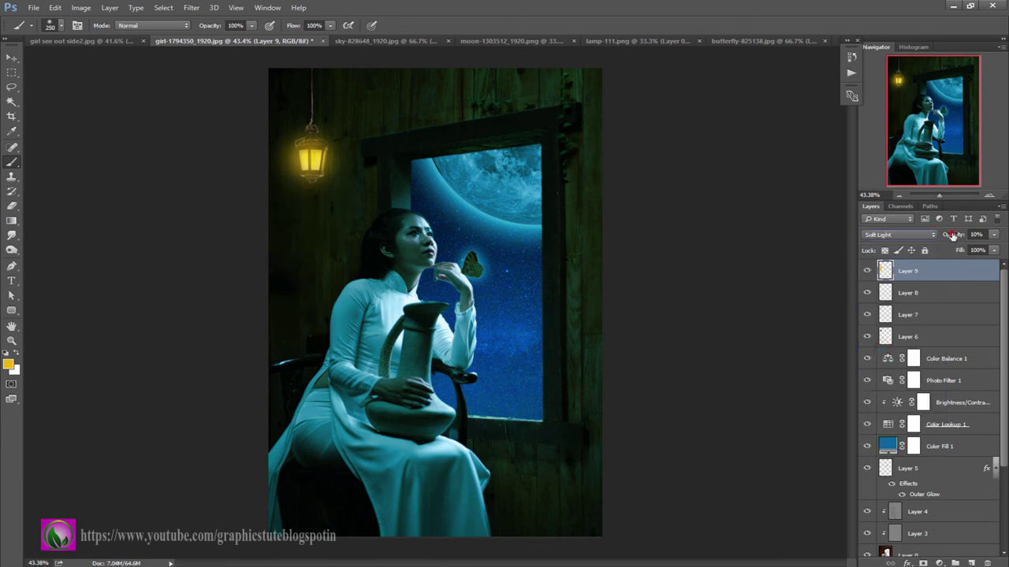
{"action": "left_click_drag", "start_coordinate": [952, 236], "coordinate": [1006, 236]}
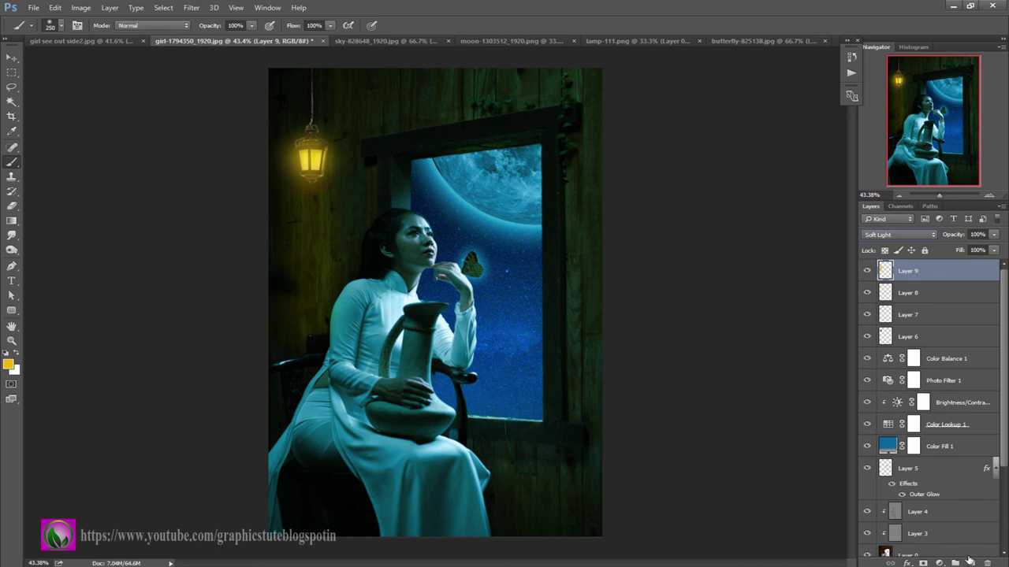
{"action": "left_click", "coordinate": [970, 561]}
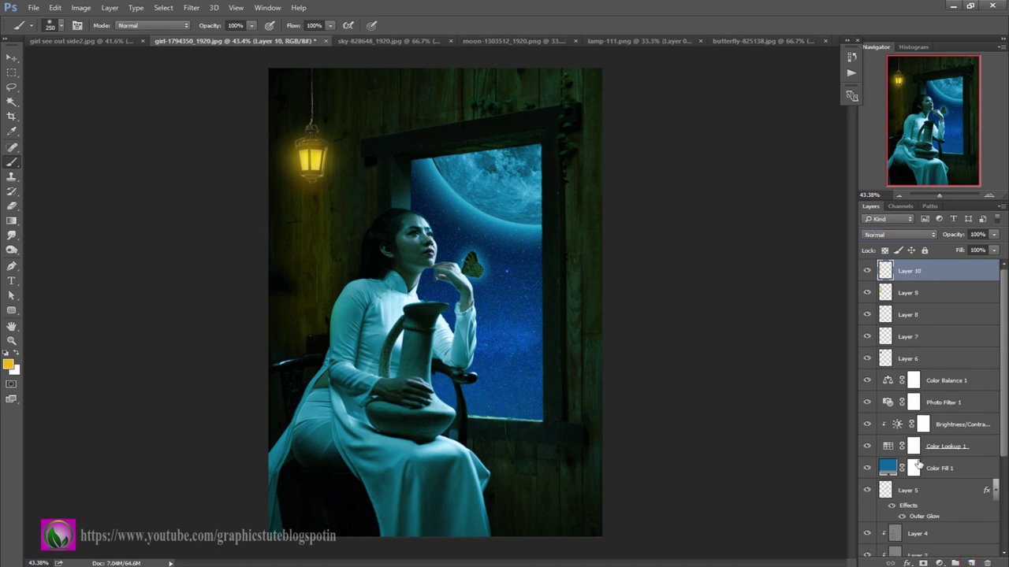
Stamp all visible layers into Layer 10 and lower Camera Raw Exposure to -0.35
{"action": "key", "text": "ctrl+shift+alt+e"}
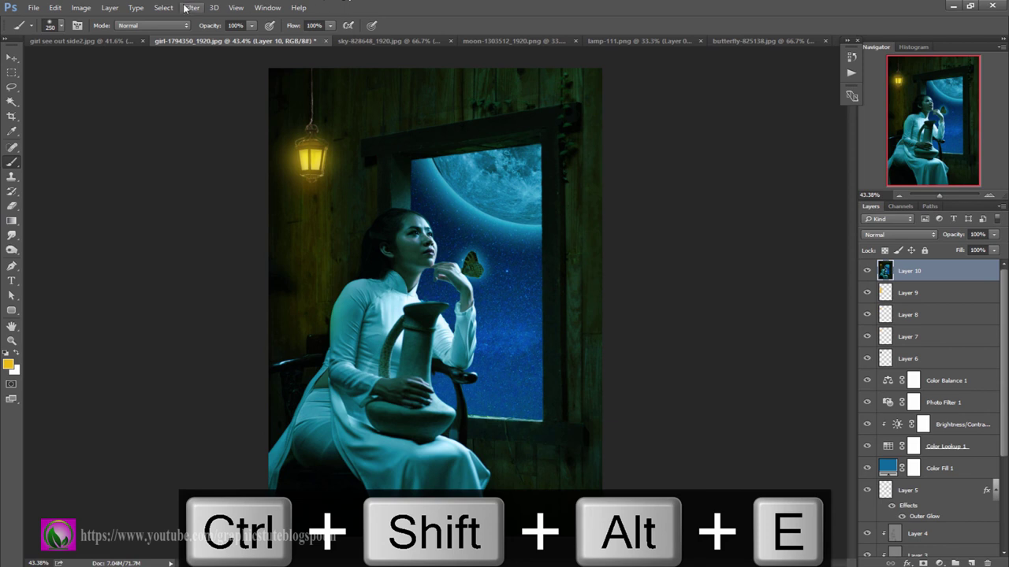
{"action": "left_click", "coordinate": [189, 8]}
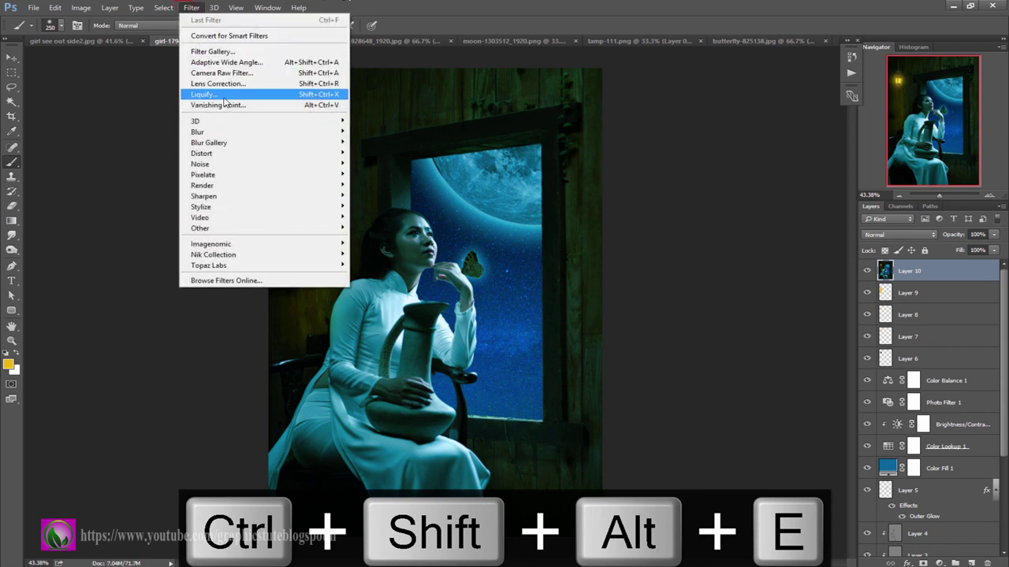
{"action": "left_click", "coordinate": [225, 74]}
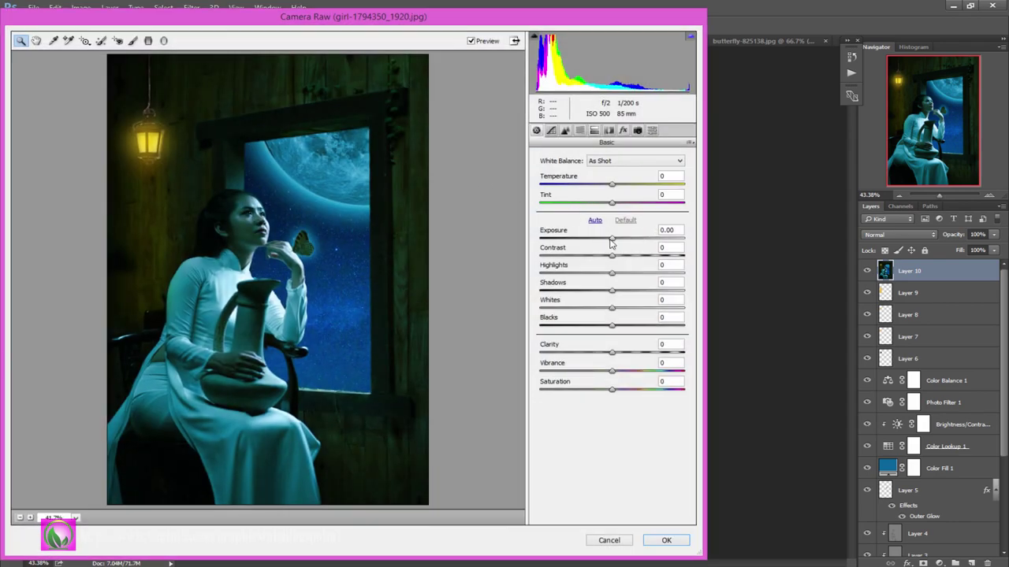
{"action": "left_click", "coordinate": [611, 239]}
{"action": "mouse_move", "coordinate": [620, 244]}
{"action": "left_mouse_down"}
{"action": "mouse_move", "coordinate": [605, 244]}
{"action": "mouse_move", "coordinate": [623, 272]}
{"action": "mouse_move", "coordinate": [618, 308]}
{"action": "left_mouse_up"}
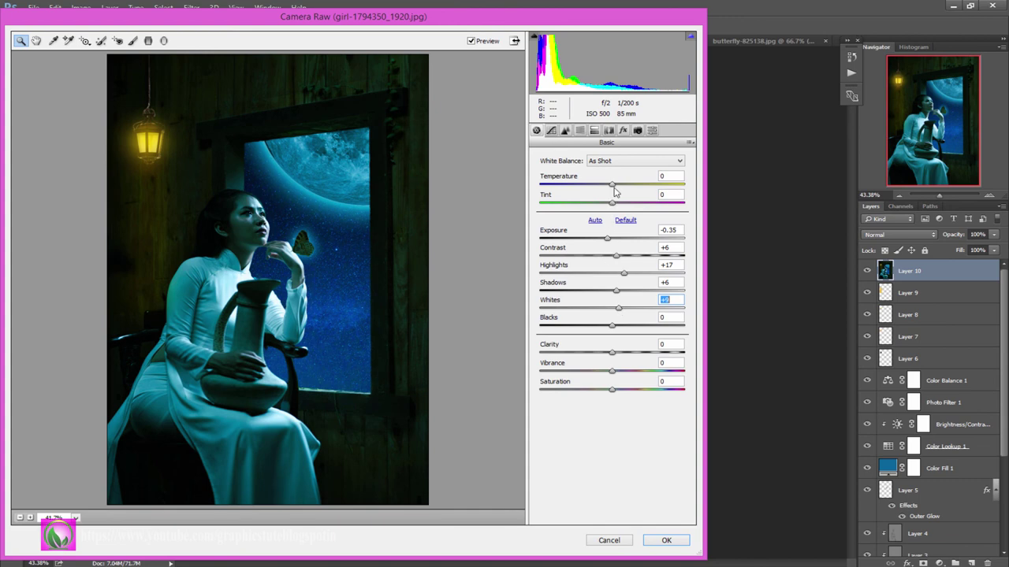
Set Temperature to +6, add a little Clarity, and apply the Camera Raw grade
{"action": "left_click_drag", "start_coordinate": [611, 187], "coordinate": [609, 187]}
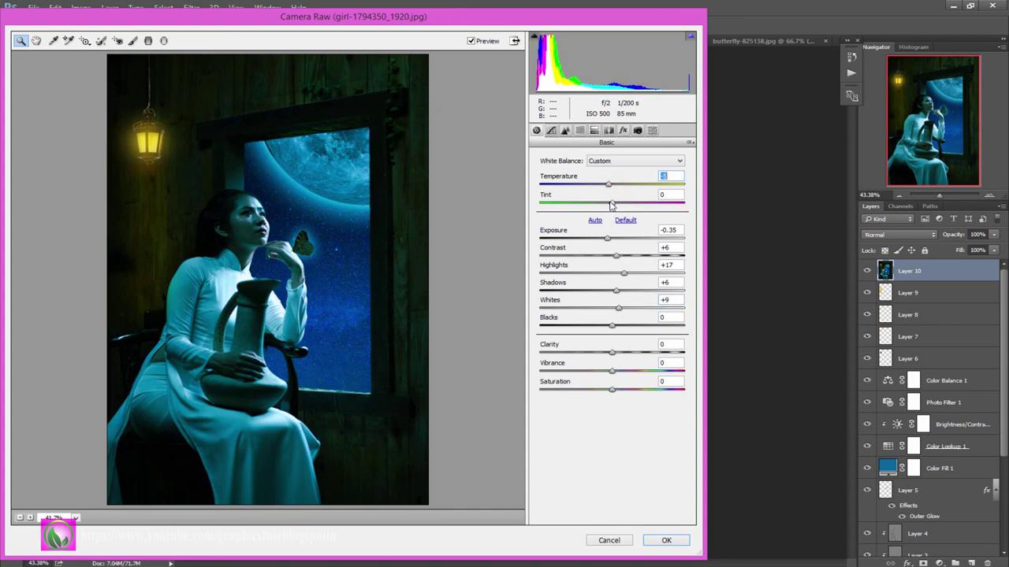
{"action": "left_click", "coordinate": [612, 203]}
{"action": "left_click_drag", "start_coordinate": [608, 184], "coordinate": [616, 184]}
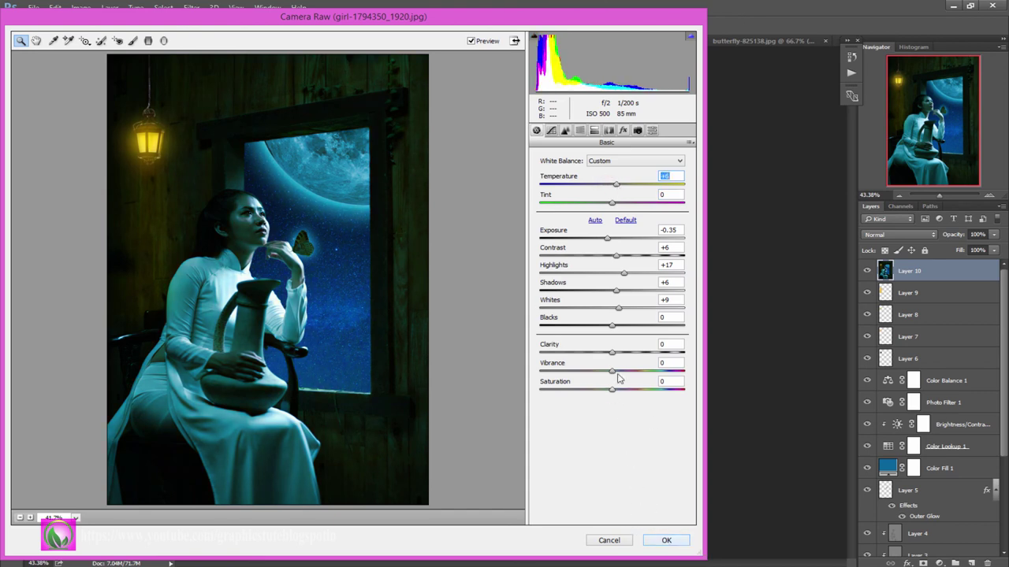
{"action": "left_click_drag", "start_coordinate": [613, 353], "coordinate": [616, 353]}
{"action": "left_click", "coordinate": [666, 540]}
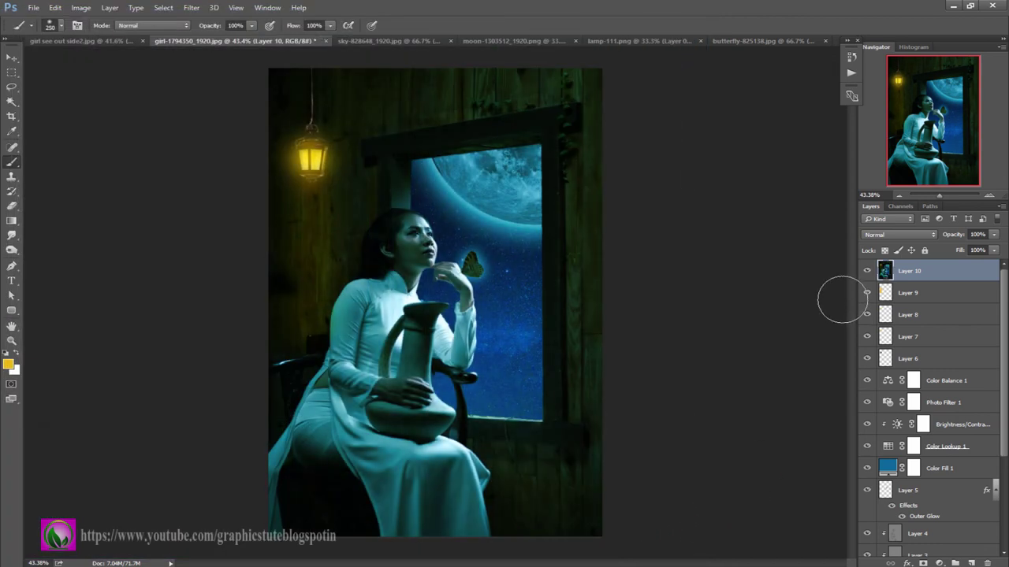
{"action": "left_click", "coordinate": [99, 41]}
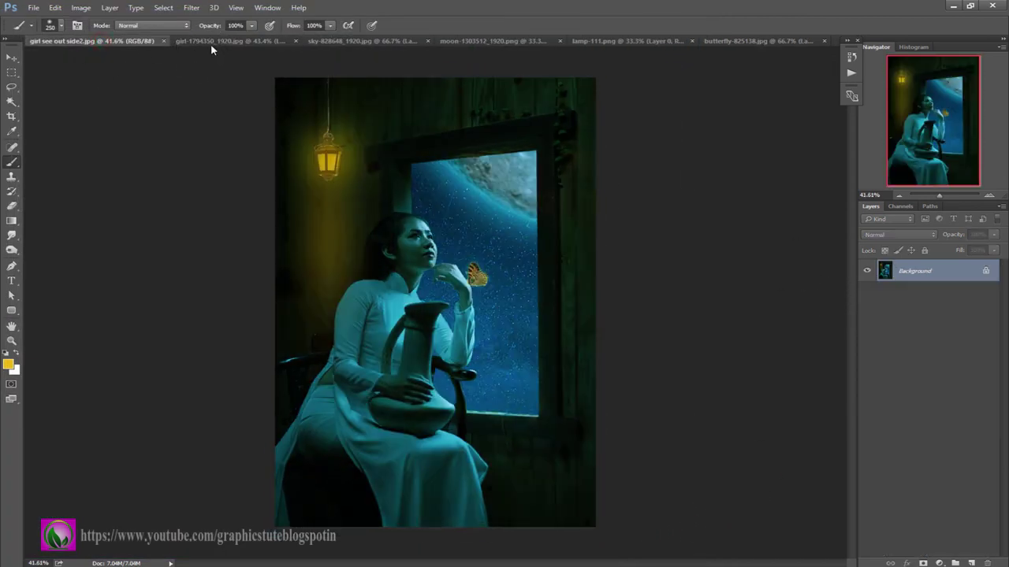
{"action": "left_click", "coordinate": [225, 41]}
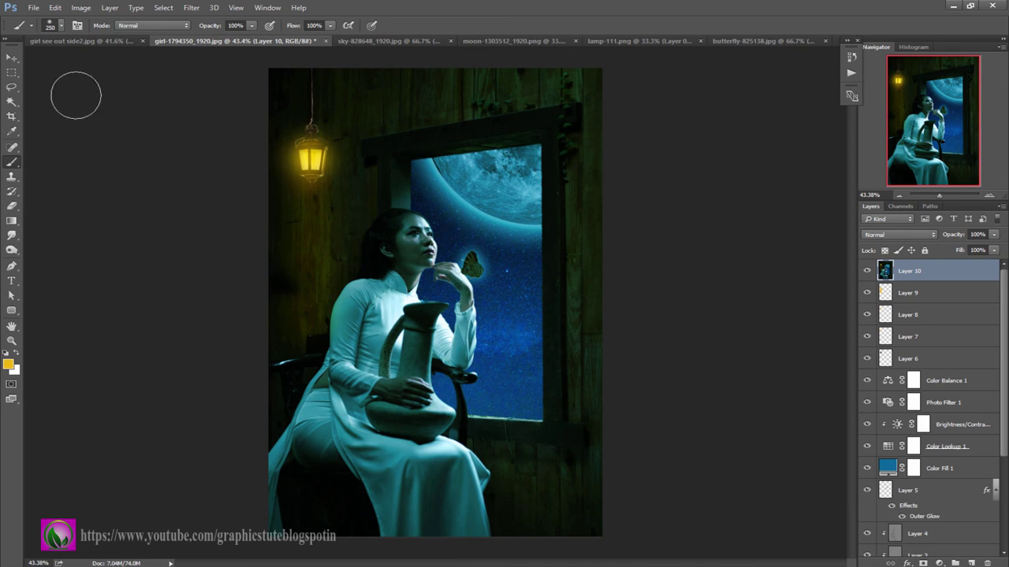
{"action": "left_click", "coordinate": [11, 340]}
{"action": "left_click_drag", "start_coordinate": [371, 337], "coordinate": [343, 277]}
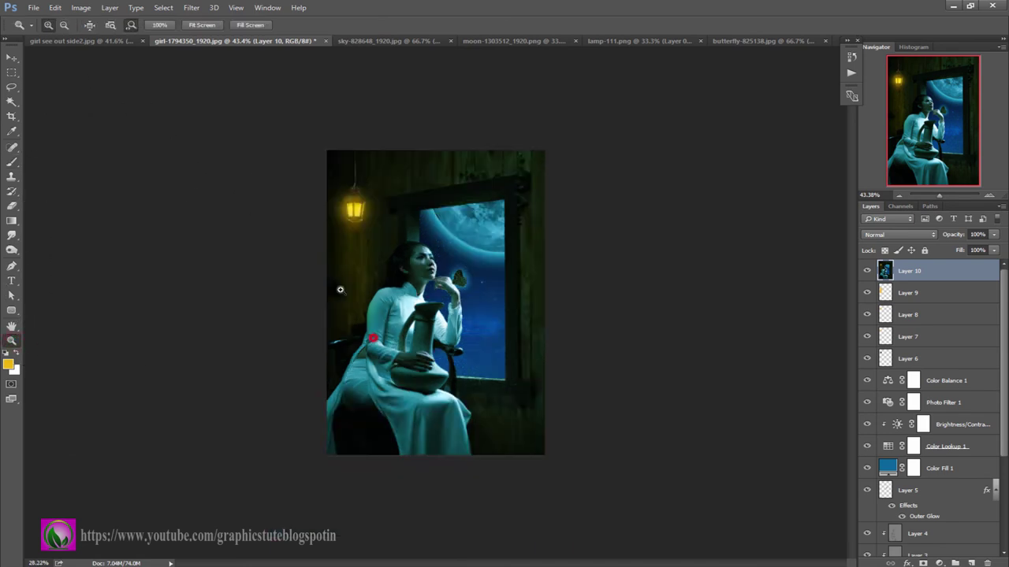
{"action": "left_click_drag", "start_coordinate": [419, 281], "coordinate": [474, 349]}
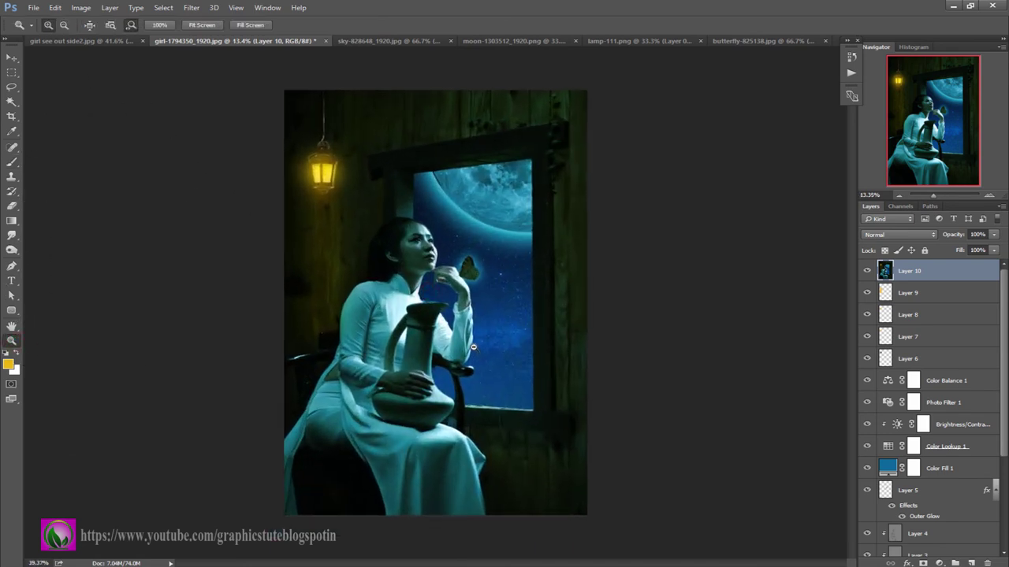